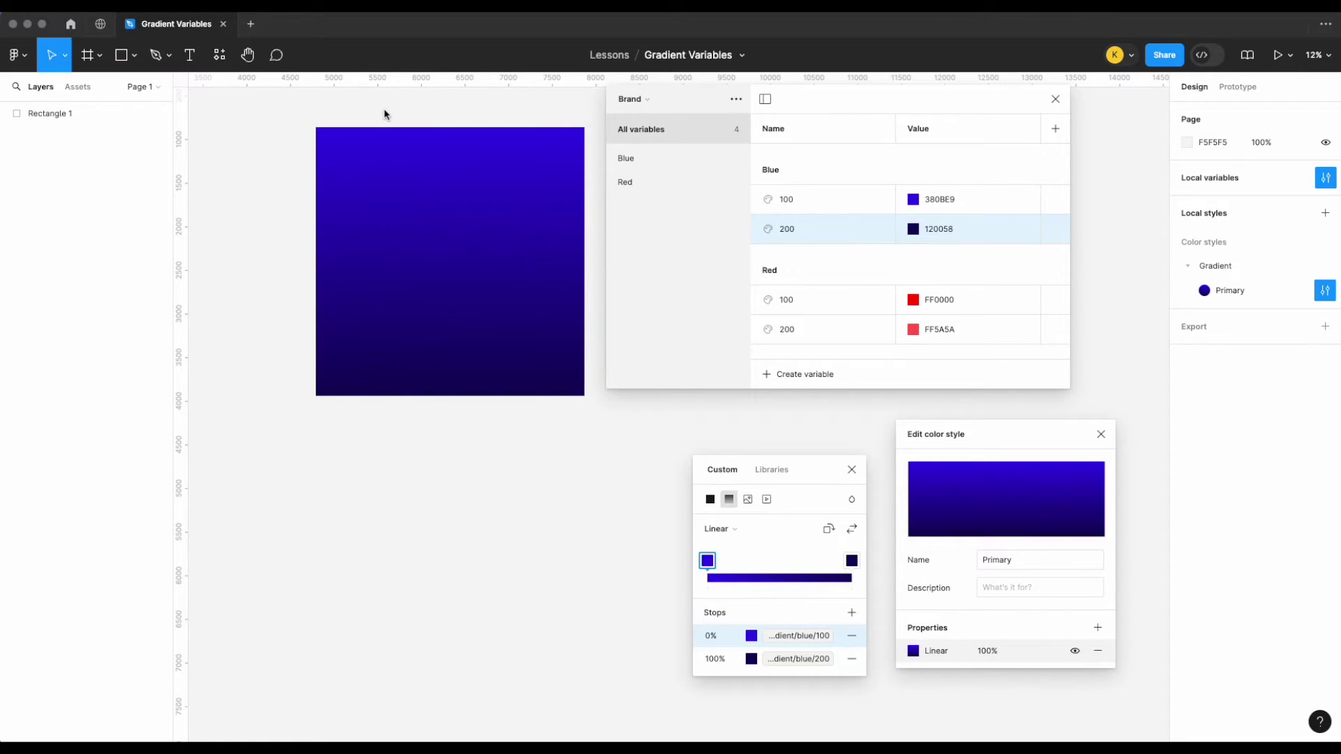
Open the local variables and create a color variable named Blue/100 in the Brand collection.
{"action": "left_click", "coordinate": [642, 103]}
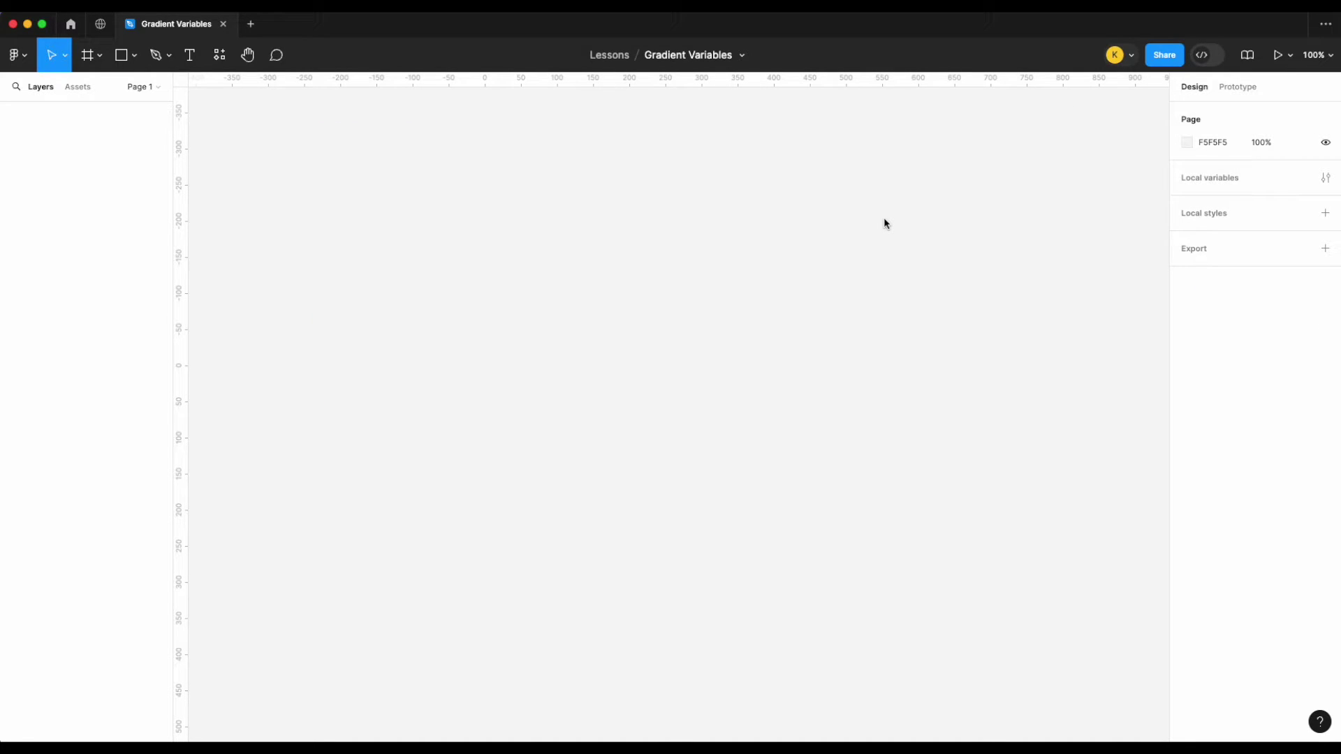
{"action": "left_click", "coordinate": [1325, 179]}
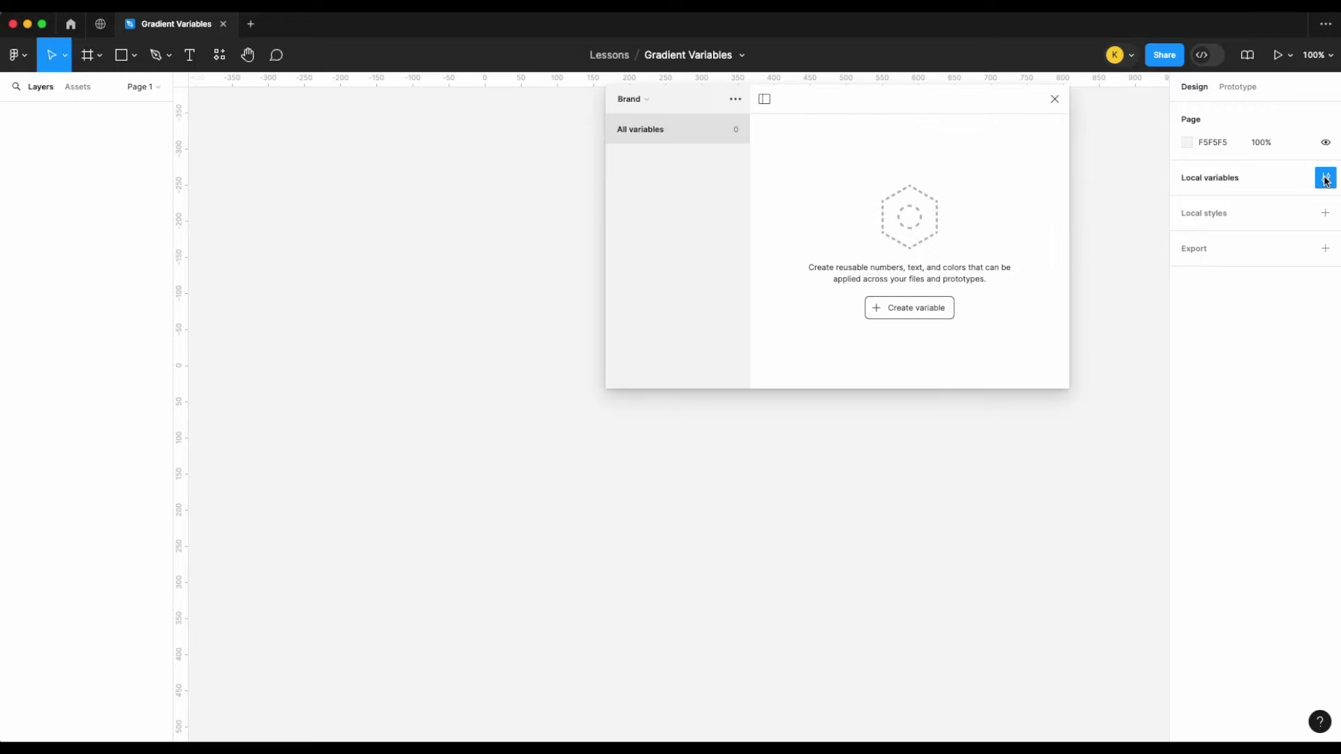
{"action": "left_click", "coordinate": [628, 99]}
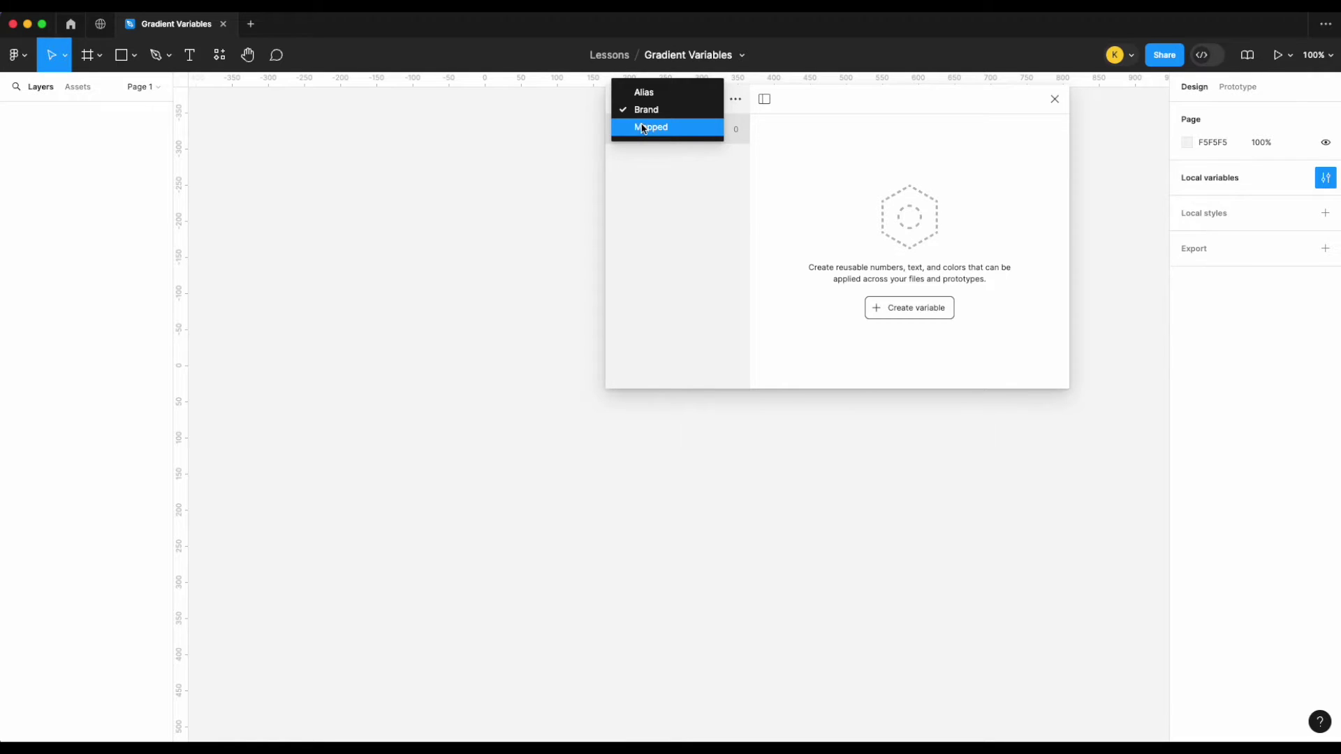
{"action": "left_click", "coordinate": [712, 243]}
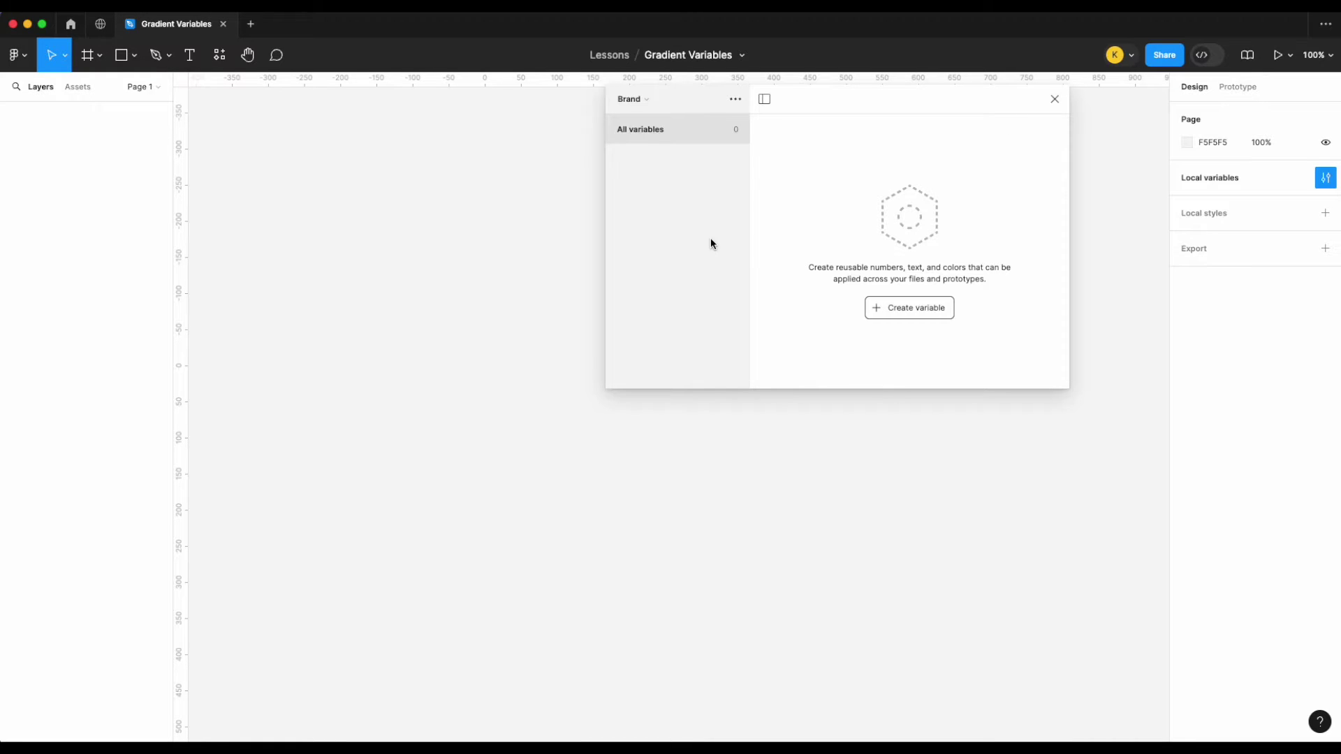
{"action": "left_click", "coordinate": [898, 307]}
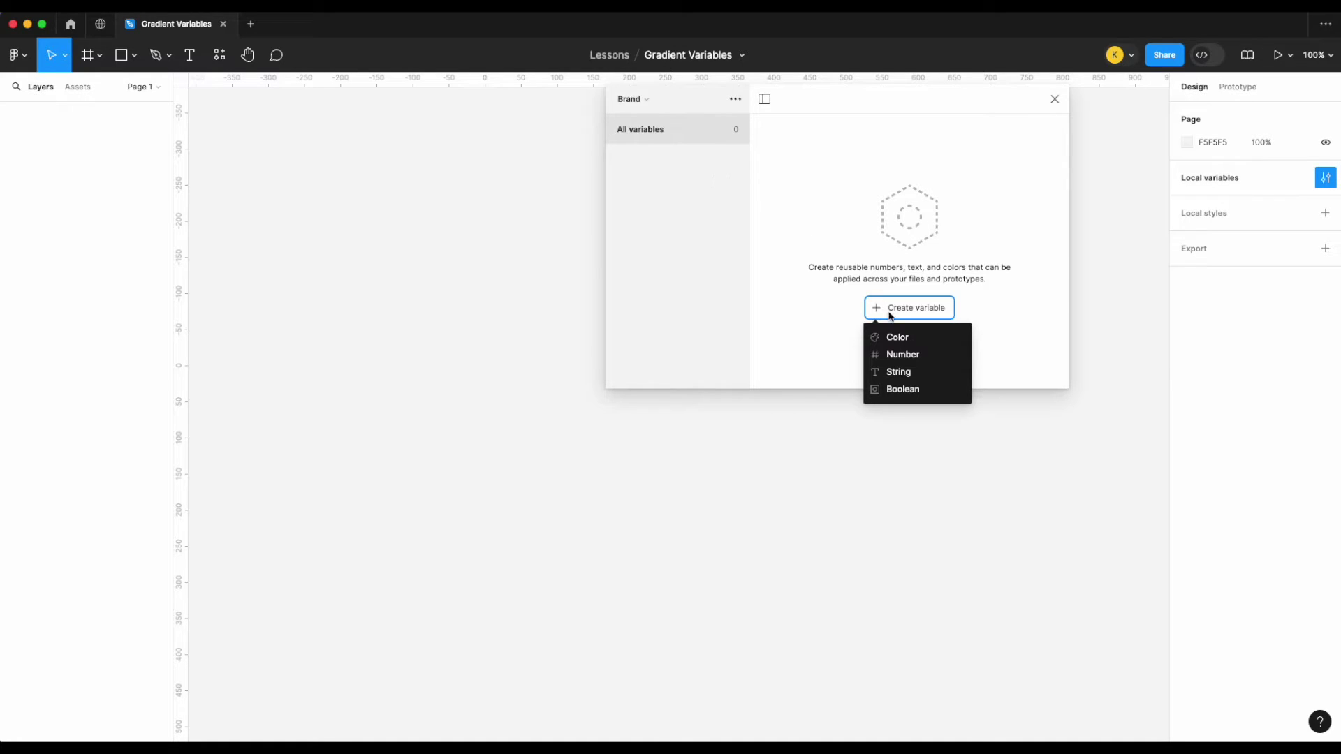
{"action": "left_click", "coordinate": [897, 337]}
{"action": "type", "text": "Blue"}
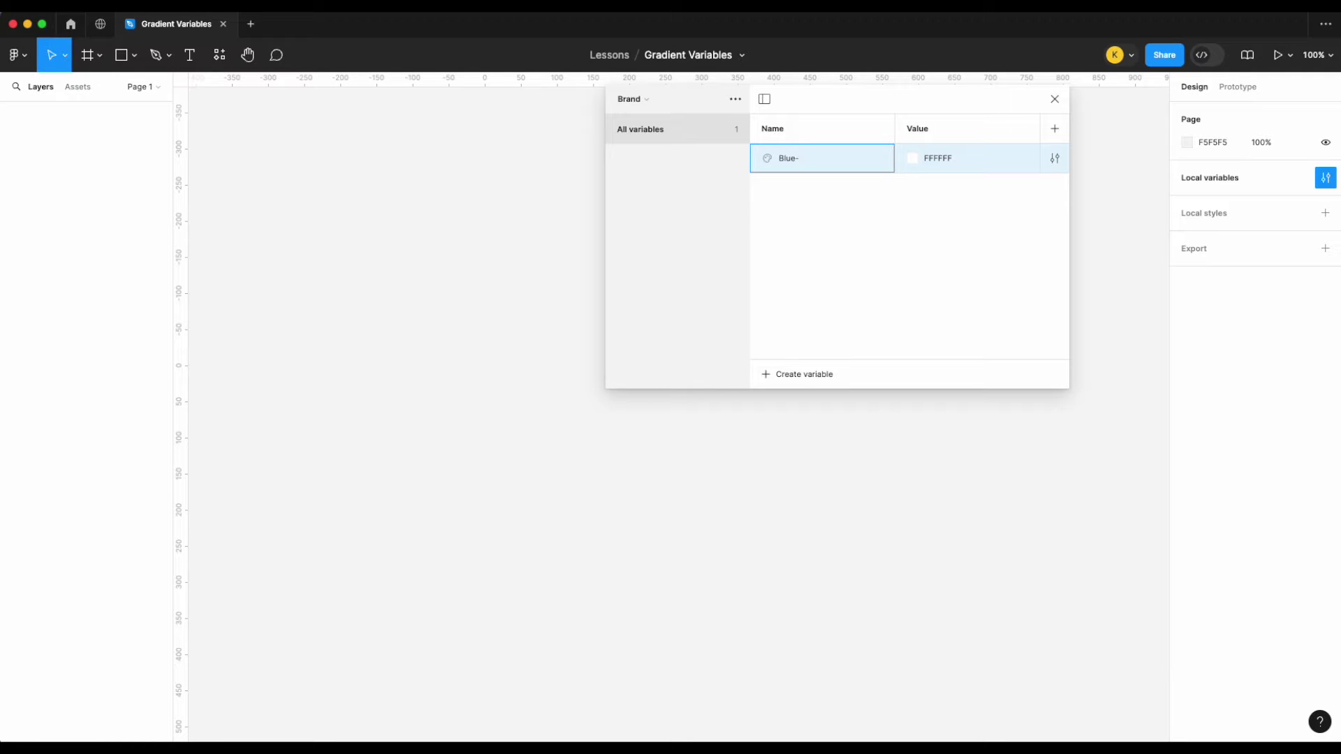
{"action": "type", "text": "/100"}
{"action": "key", "text": "Return"}
Set the color of the Blue/100 variable to 380BE9.
{"action": "left_click", "coordinate": [912, 200]}
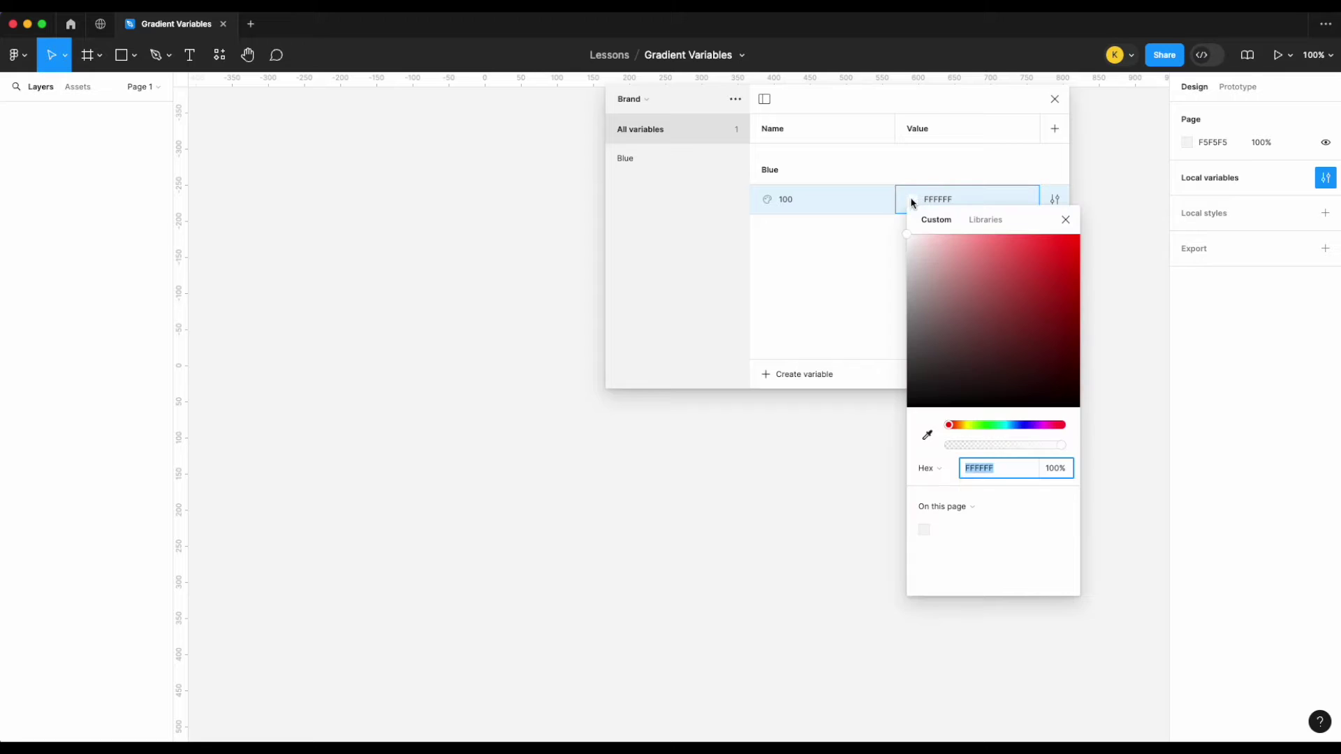
{"action": "left_click", "coordinate": [1027, 426]}
{"action": "left_click_drag", "start_coordinate": [1045, 302], "coordinate": [1074, 257]}
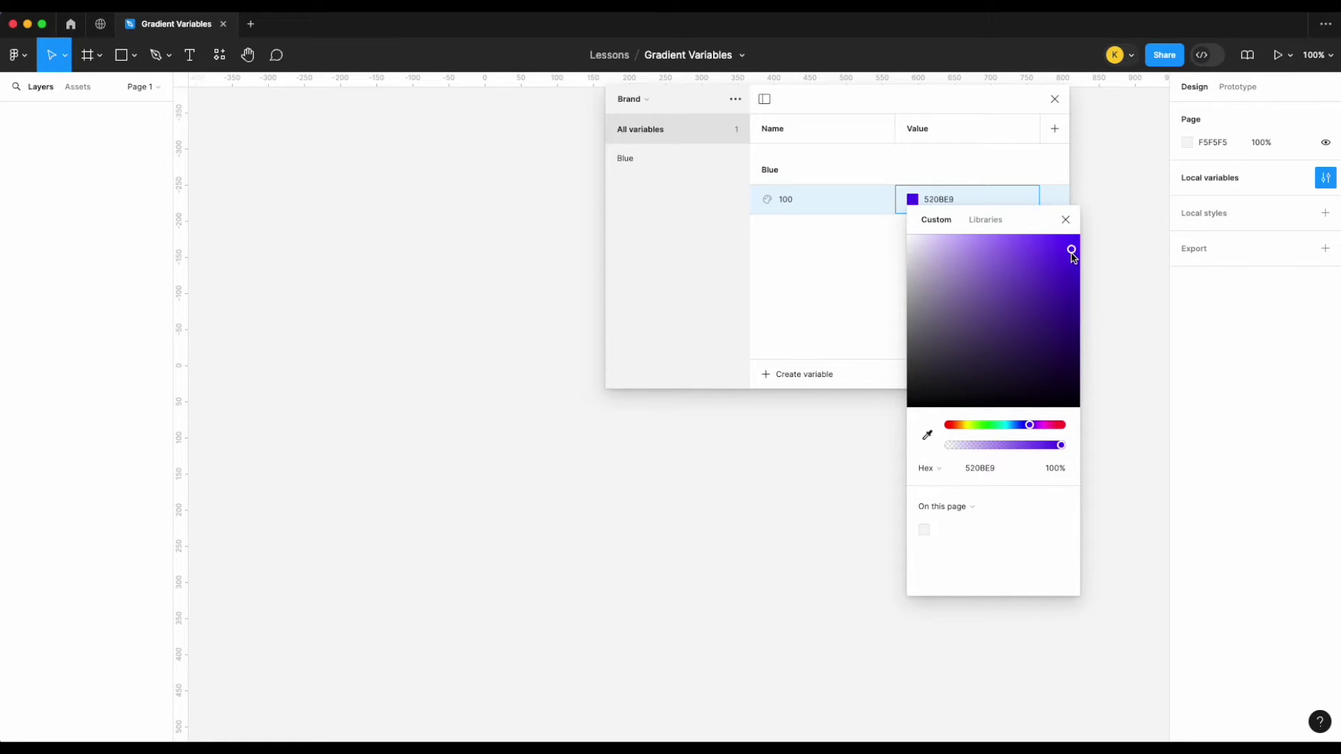
{"action": "left_click", "coordinate": [1027, 425]}
Duplicate the Blue/100 variable, name the copy 200, and set its color to 633CFF.
{"action": "left_click", "coordinate": [843, 207]}
{"action": "key", "text": "super+d"}
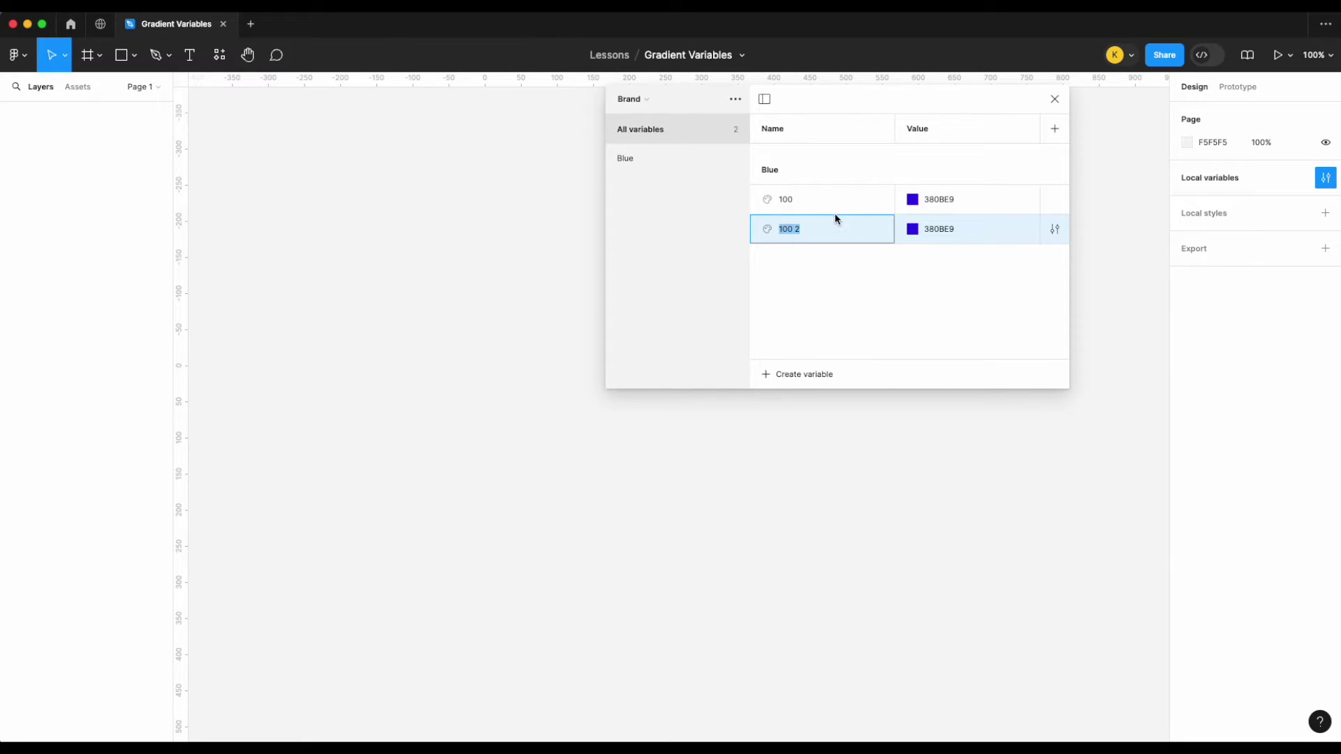
{"action": "type", "text": "200"}
{"action": "left_click", "coordinate": [913, 229]}
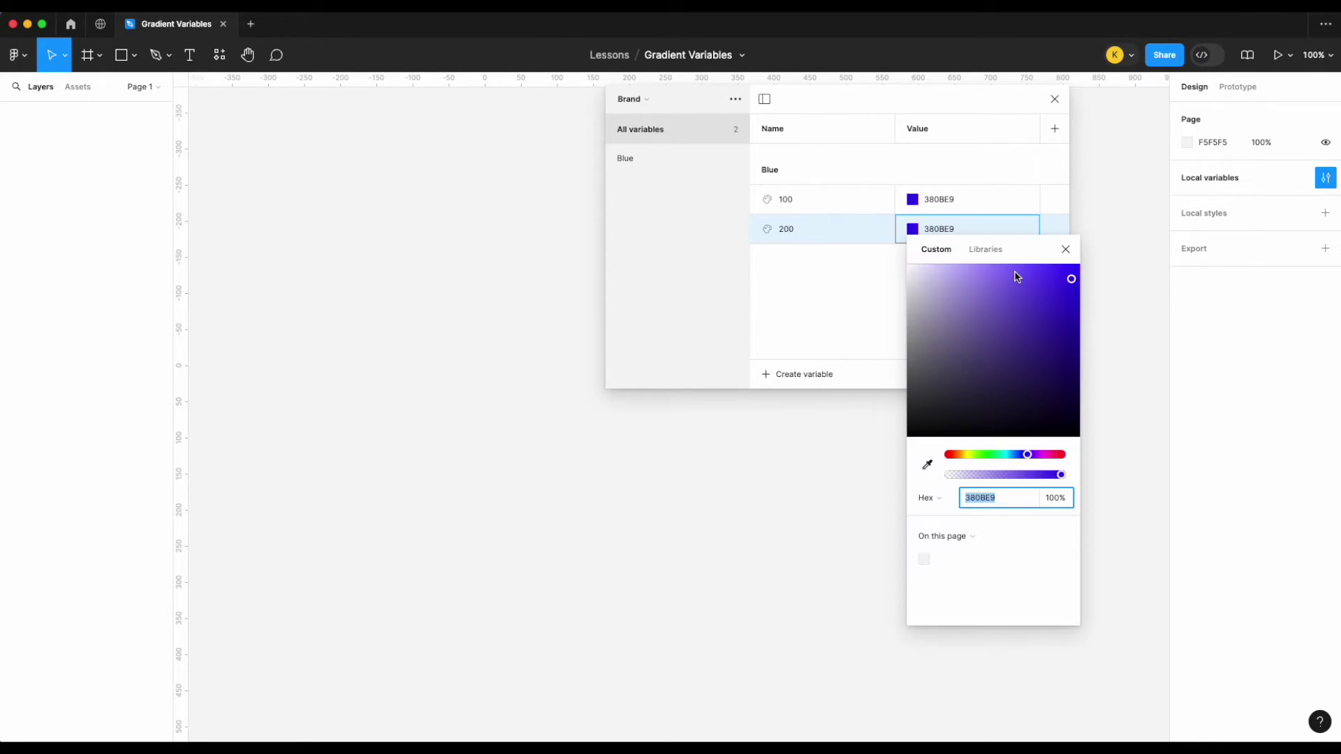
{"action": "left_click_drag", "start_coordinate": [1054, 279], "coordinate": [1039, 255]}
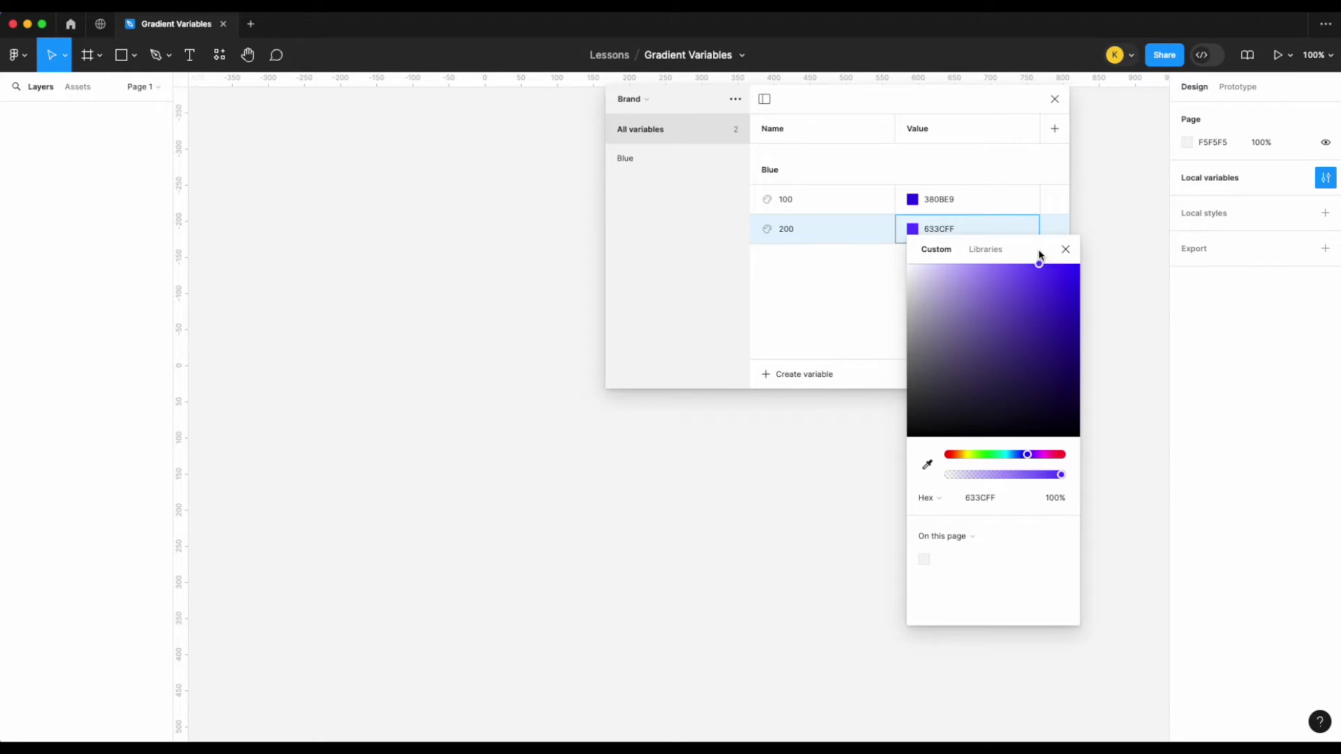
{"action": "left_click", "coordinate": [820, 294]}
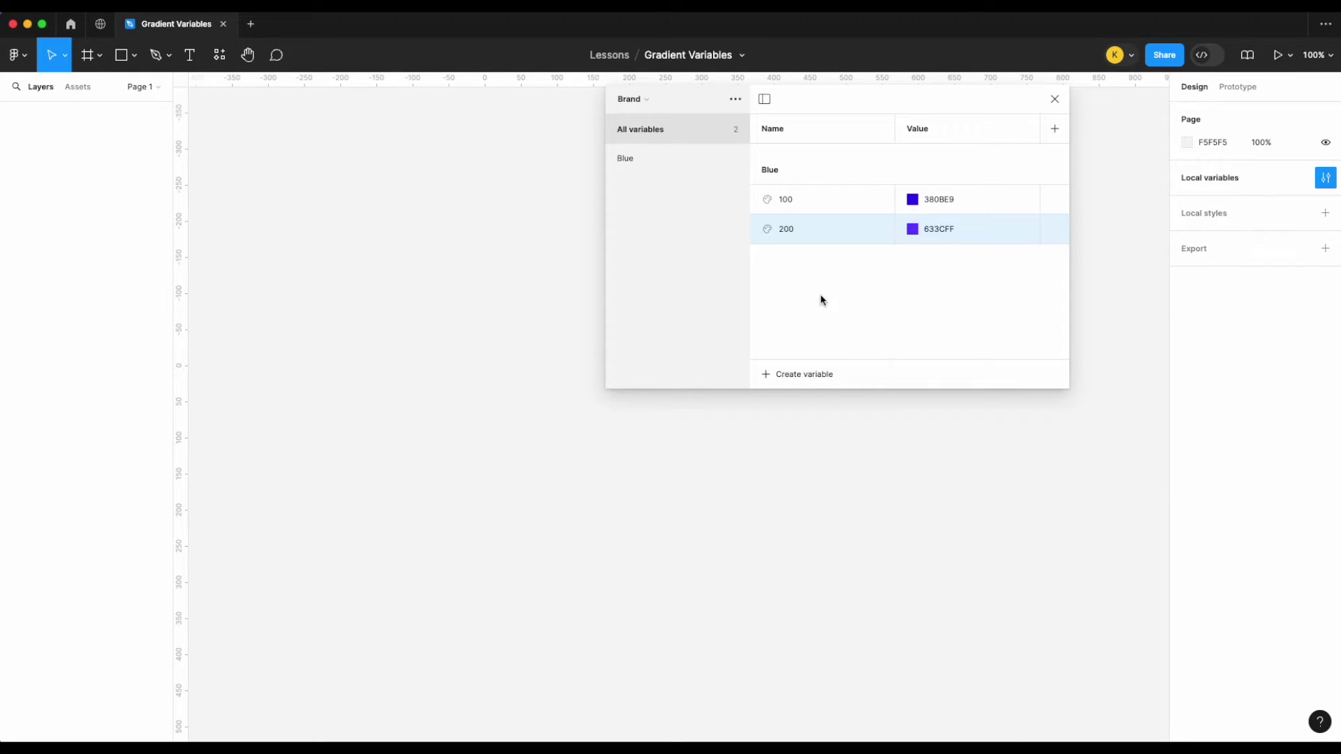
{"action": "left_click", "coordinate": [639, 99]}
{"action": "left_click", "coordinate": [653, 109]}
{"action": "left_click", "coordinate": [644, 158]}
{"action": "left_click", "coordinate": [641, 129]}
Create a color variable named Red/100 in the Brand collection with the value FF0000.
{"action": "left_click", "coordinate": [785, 377]}
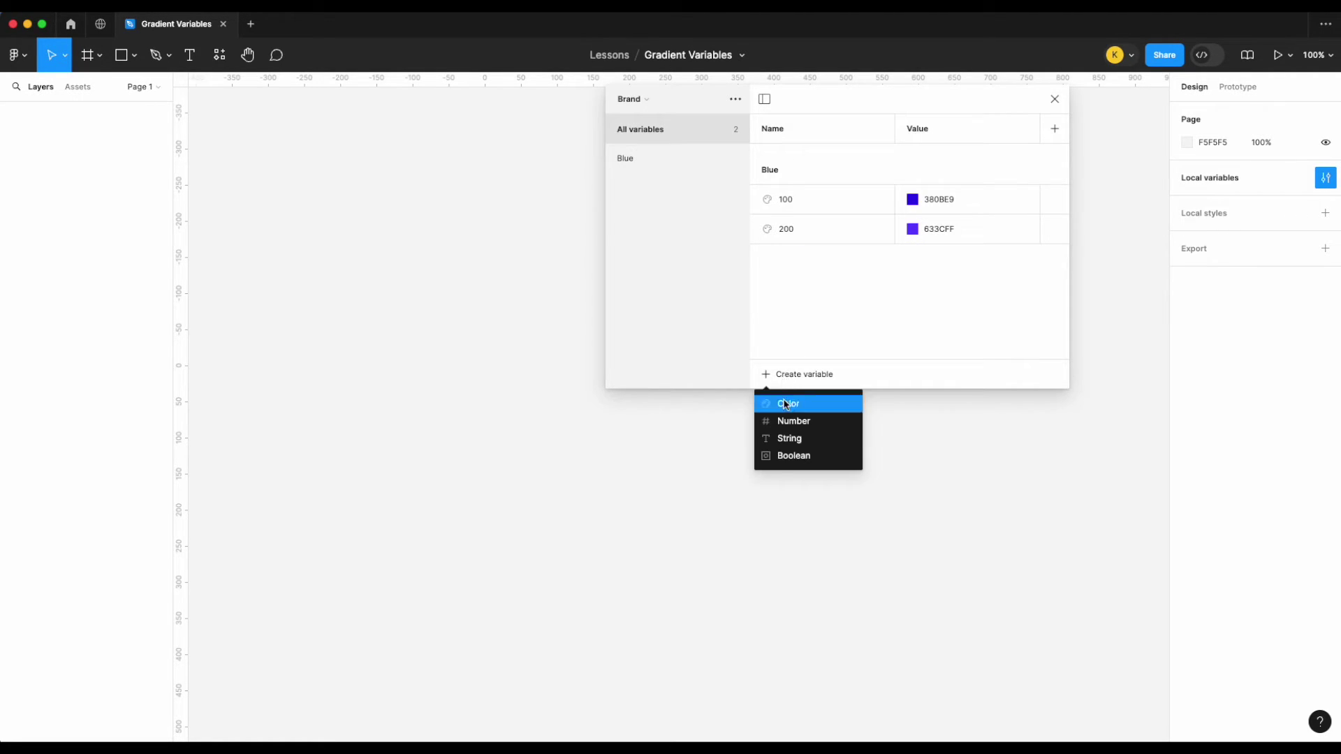
{"action": "left_click", "coordinate": [787, 401]}
{"action": "type", "text": "Red/"}
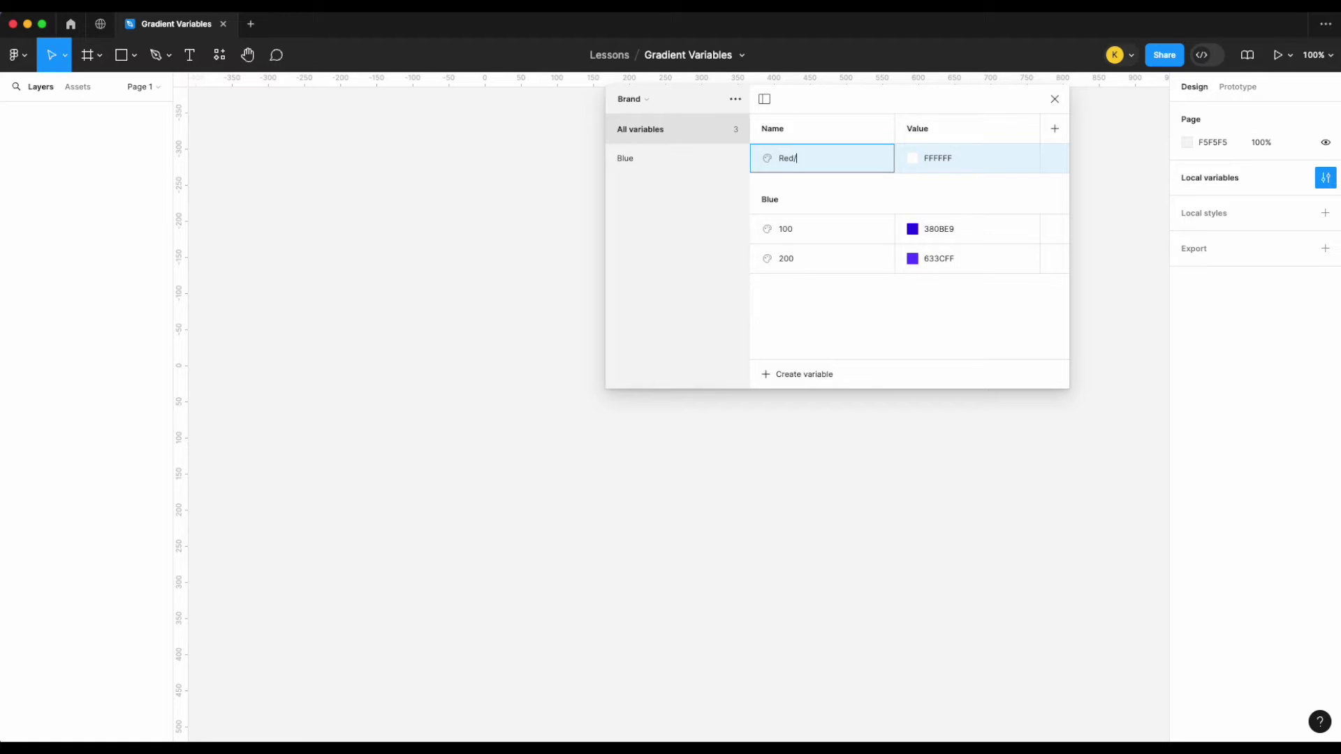
{"action": "type", "text": "100"}
{"action": "key", "text": "Return"}
{"action": "left_click", "coordinate": [912, 300]}
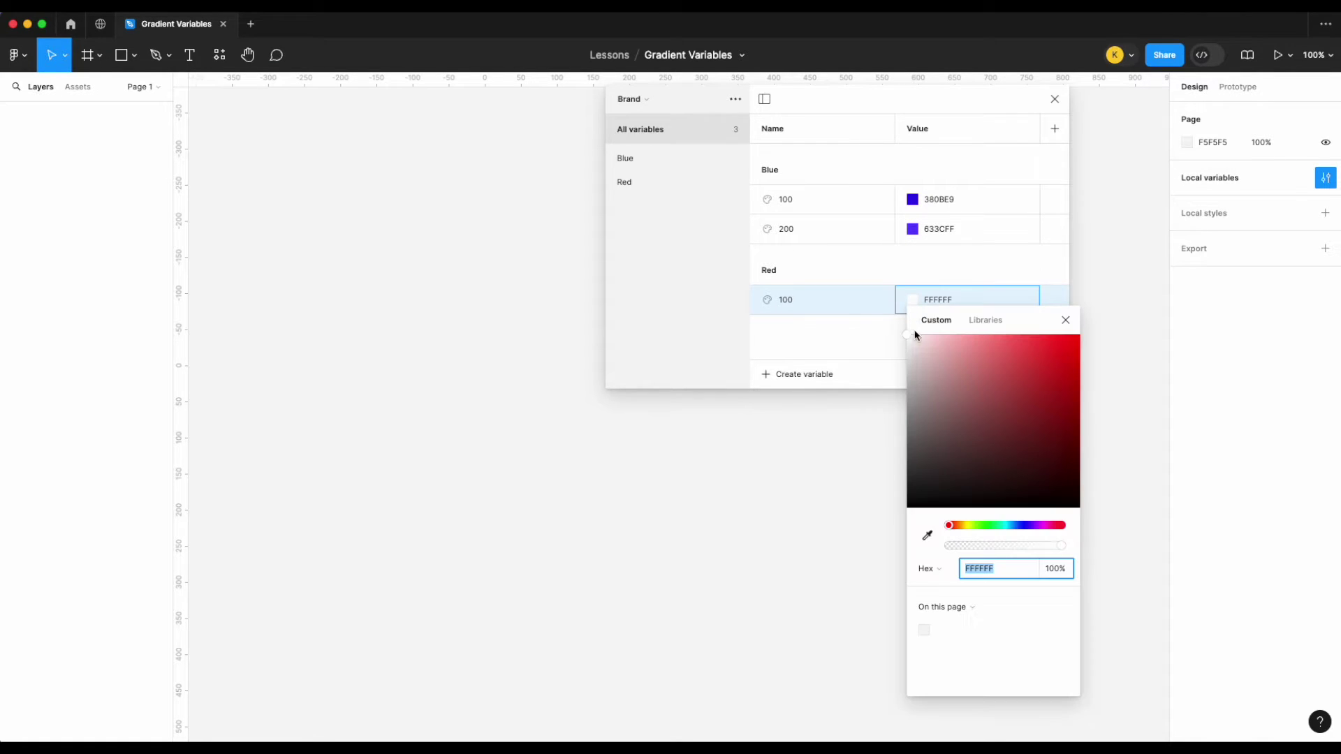
{"action": "type", "text": "FF0000"}
{"action": "key", "text": "Return"}
Duplicate the Red/100 variable, set the copy's color to FF5A5A, and rename it 200.
{"action": "left_click", "coordinate": [798, 334]}
{"action": "key", "text": "ctrl+d"}
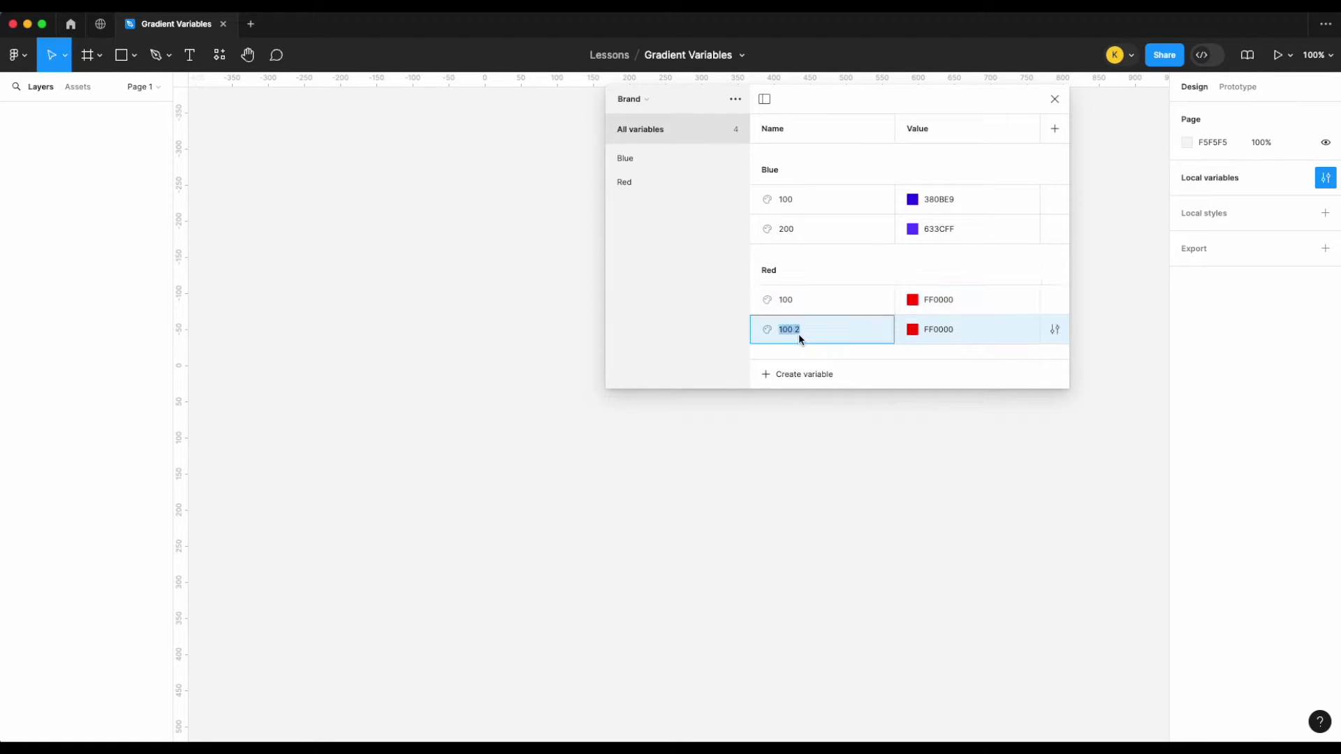
{"action": "left_click", "coordinate": [911, 329]}
{"action": "type", "text": "FF5050"}
{"action": "key", "text": "Return"}
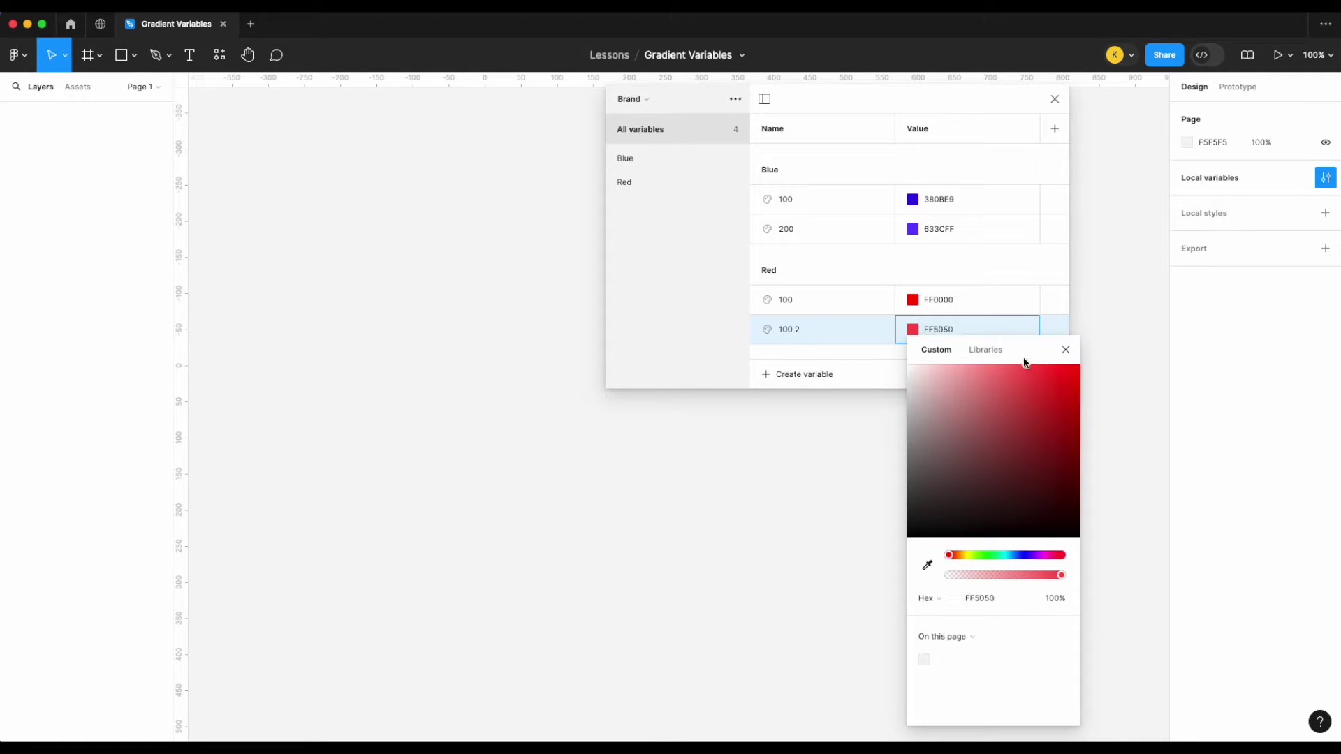
{"action": "left_click", "coordinate": [835, 329]}
{"action": "double_click", "coordinate": [807, 330]}
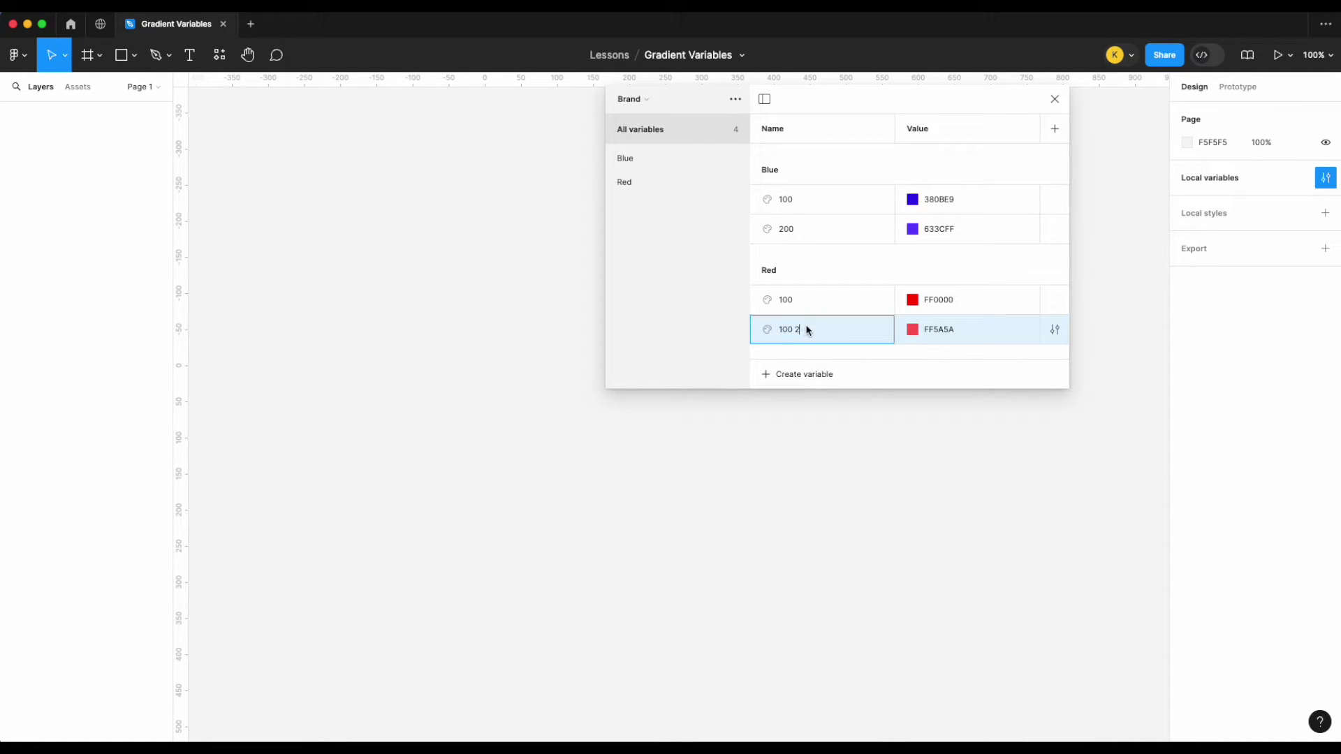
{"action": "type", "text": "200"}
{"action": "key", "text": "Return"}
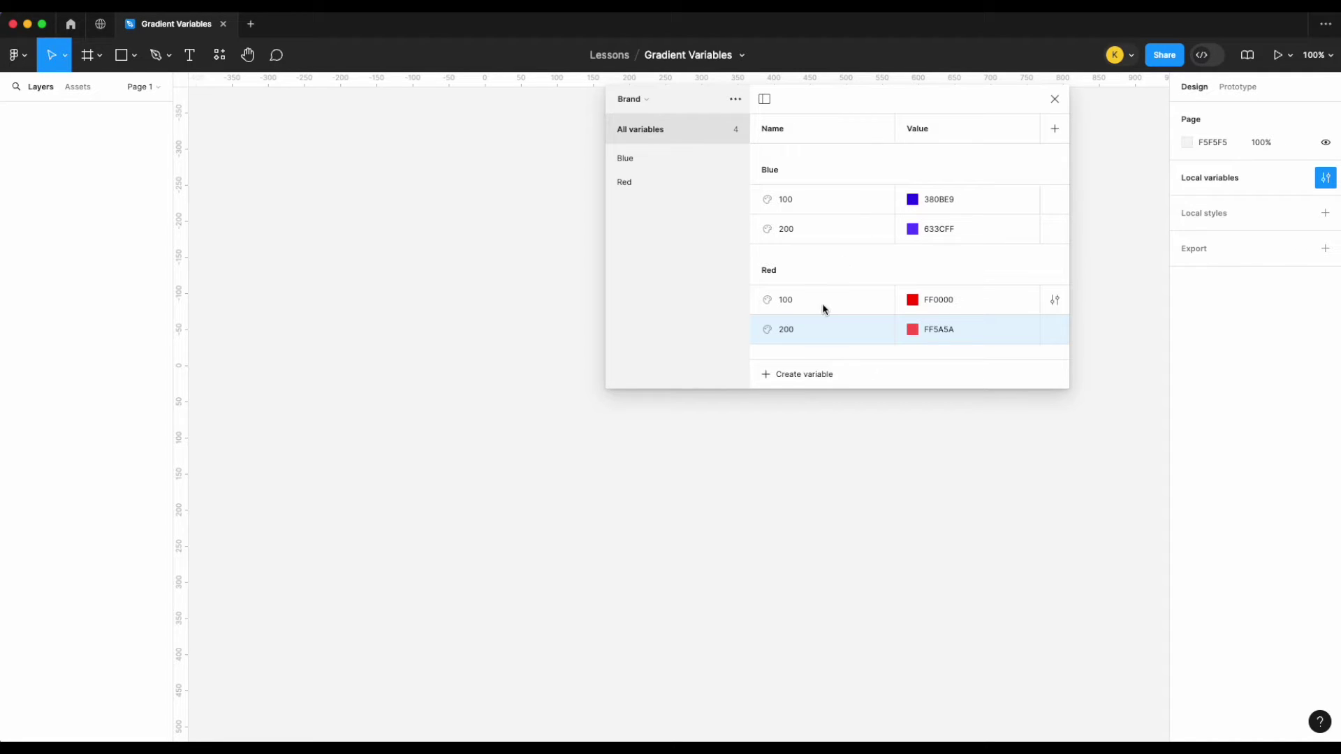
In the Alias collection, create a color variable named Primary/100 and link its value to the Brand variable Blue/100.
{"action": "left_click", "coordinate": [632, 99]}
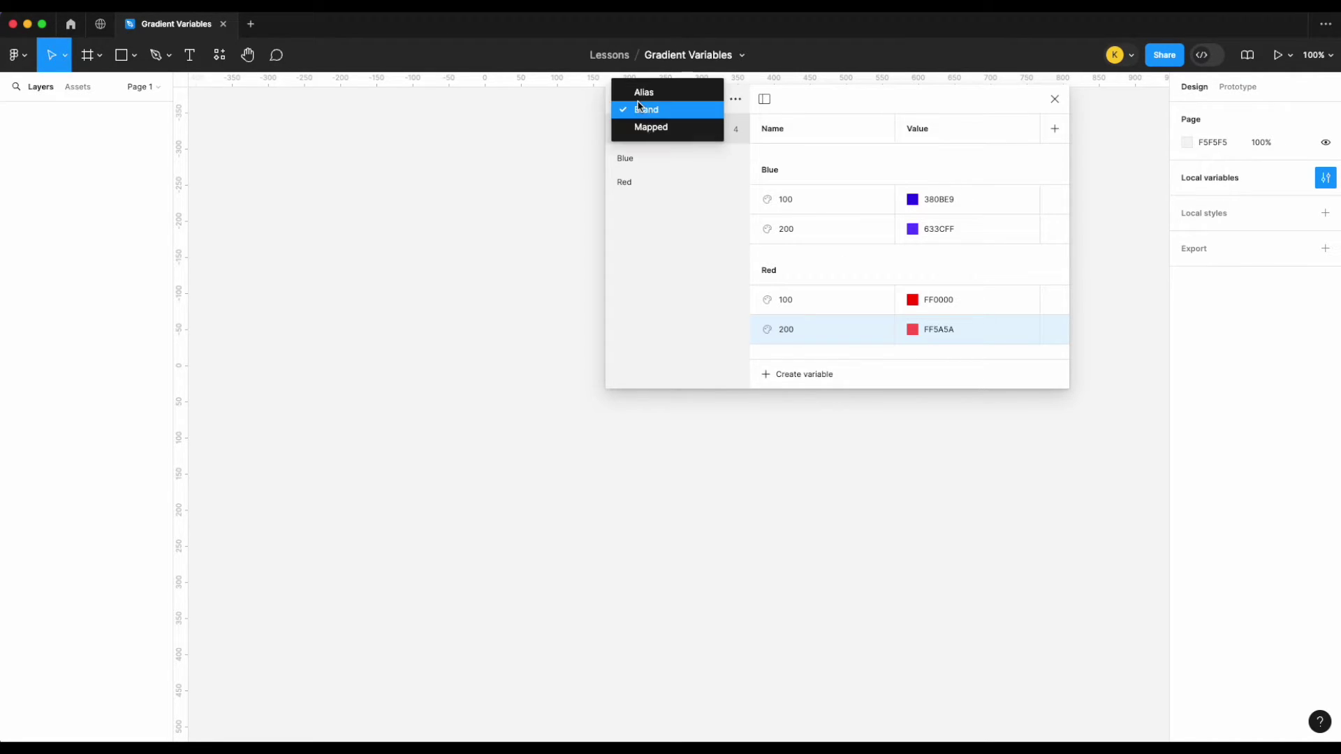
{"action": "left_click", "coordinate": [635, 125]}
{"action": "left_click", "coordinate": [869, 308]}
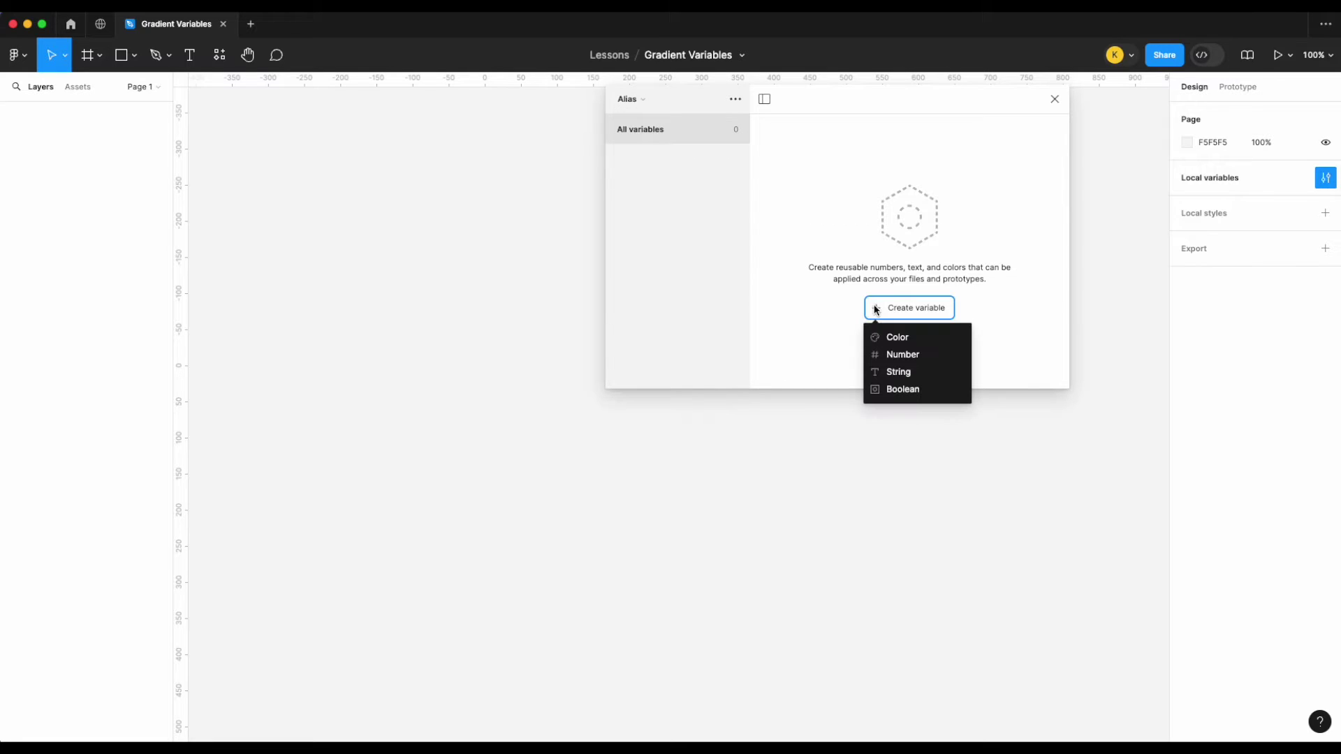
{"action": "left_click", "coordinate": [896, 338]}
{"action": "type", "text": "Primaru/100"}
{"action": "key", "text": "Return"}
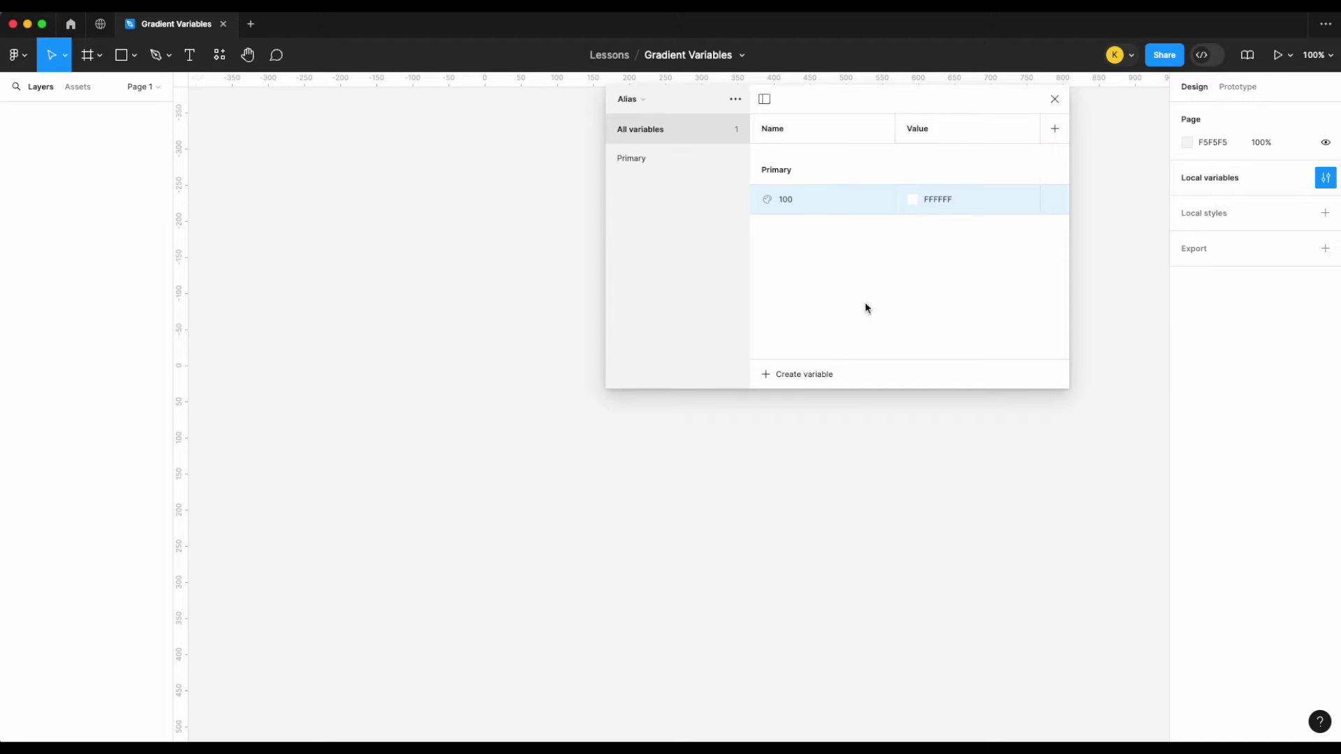
{"action": "right_click", "coordinate": [913, 192]}
{"action": "left_click", "coordinate": [960, 201]}
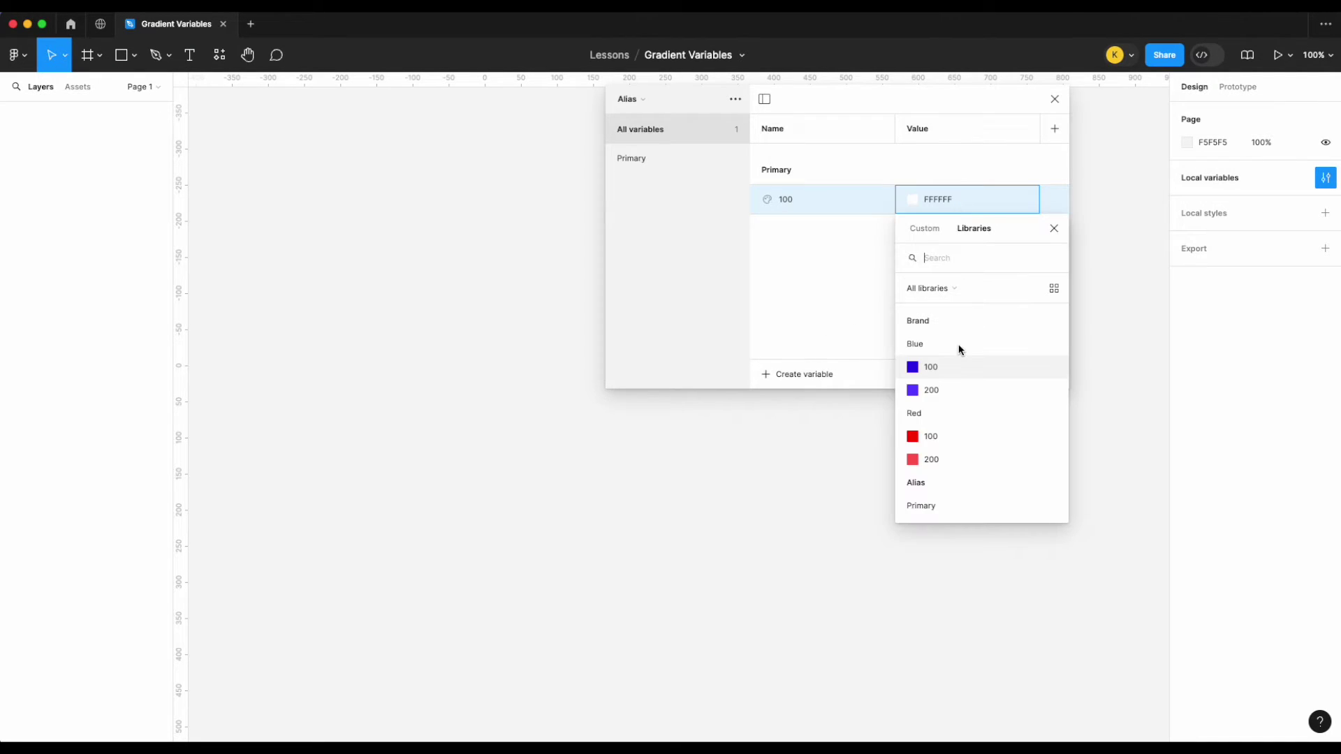
{"action": "left_click", "coordinate": [958, 367]}
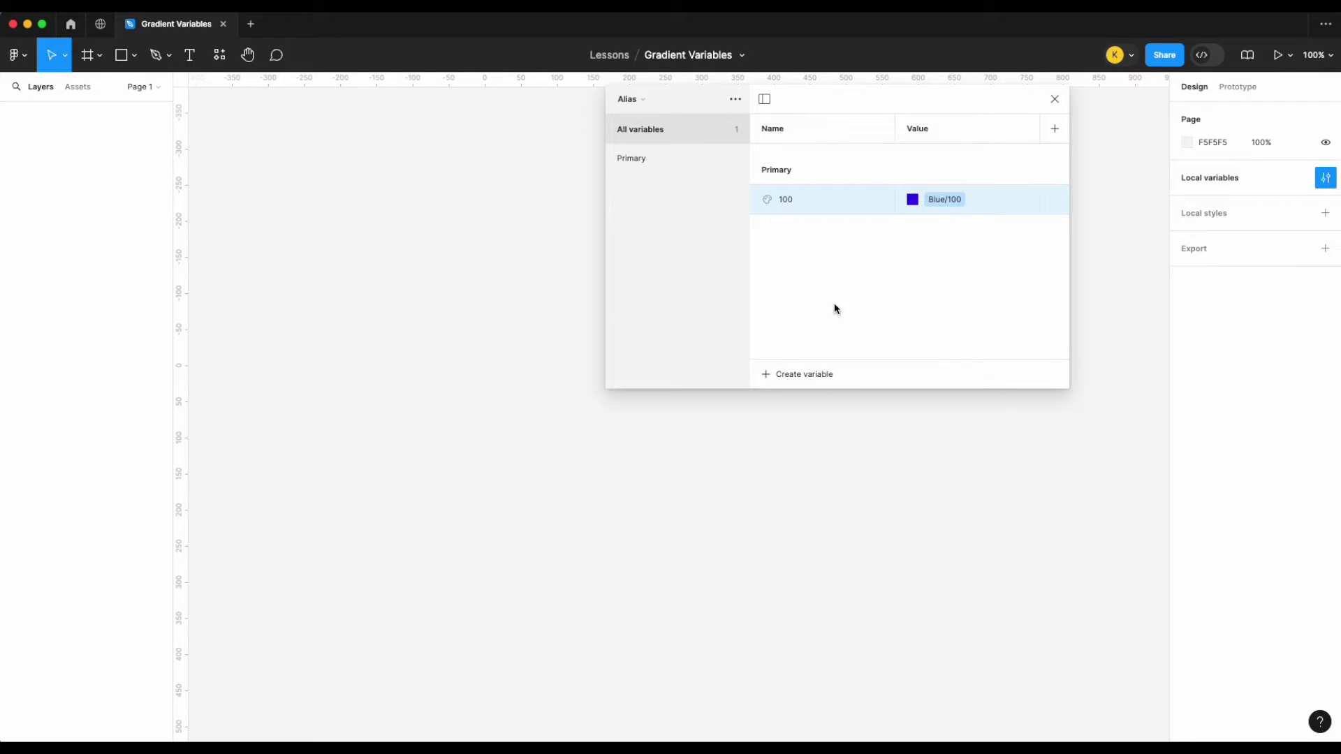
Duplicate the Primary/100 variable as 200 and link the copy to the Brand variable Blue/200.
{"action": "key", "text": "super+d"}
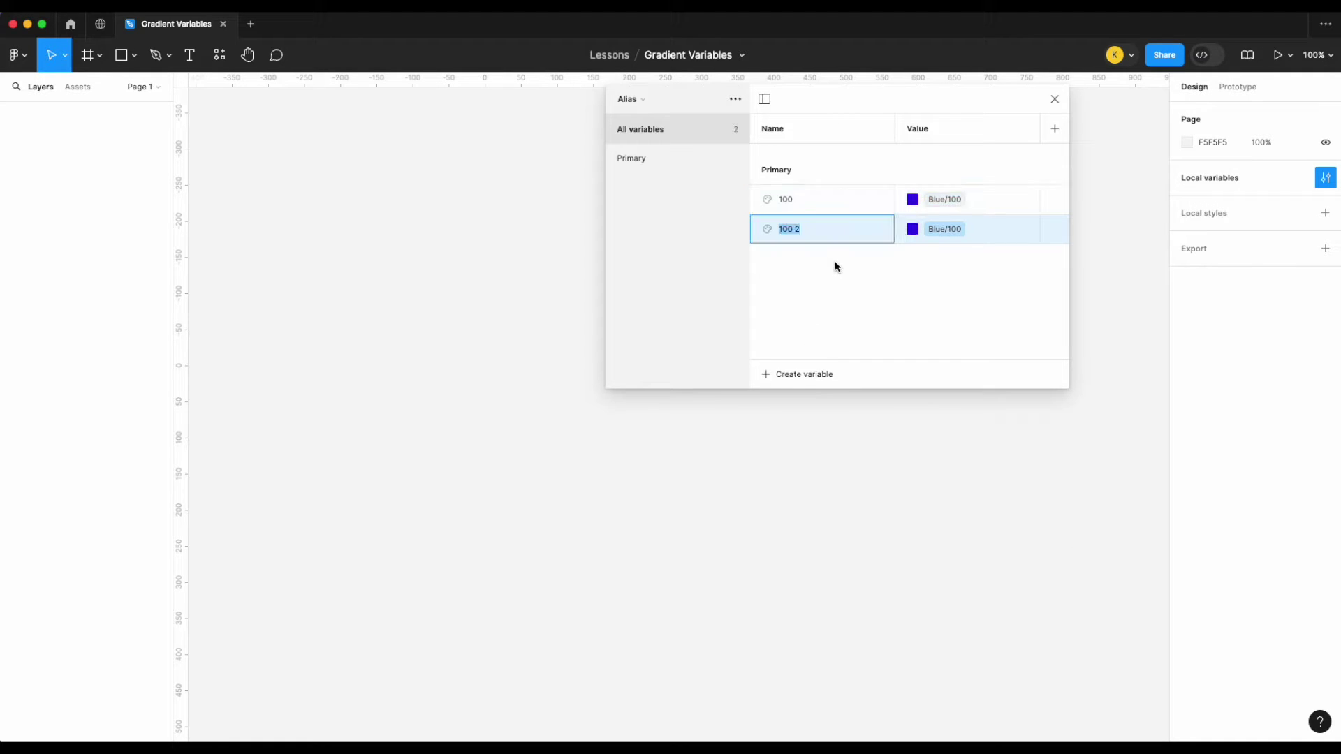
{"action": "type", "text": "200"}
{"action": "key", "text": "Return"}
{"action": "left_click", "coordinate": [936, 231]}
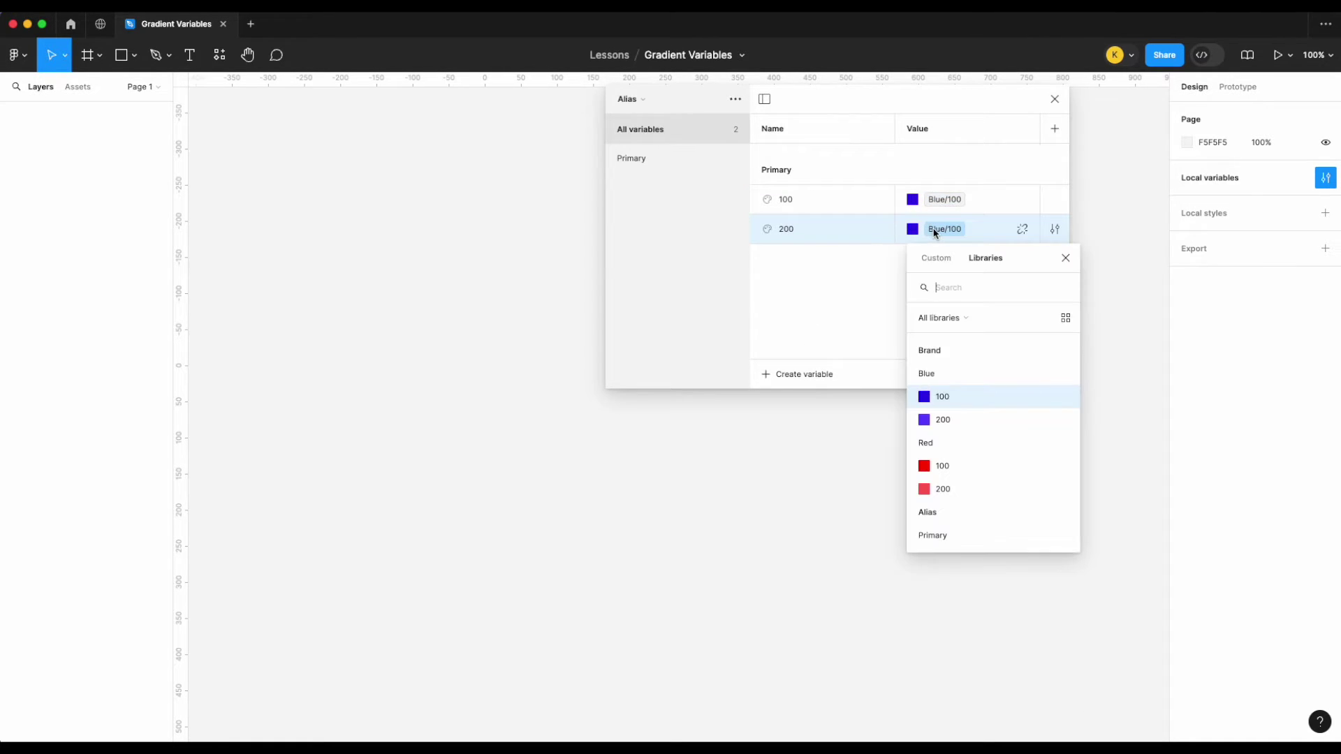
{"action": "left_click", "coordinate": [944, 419]}
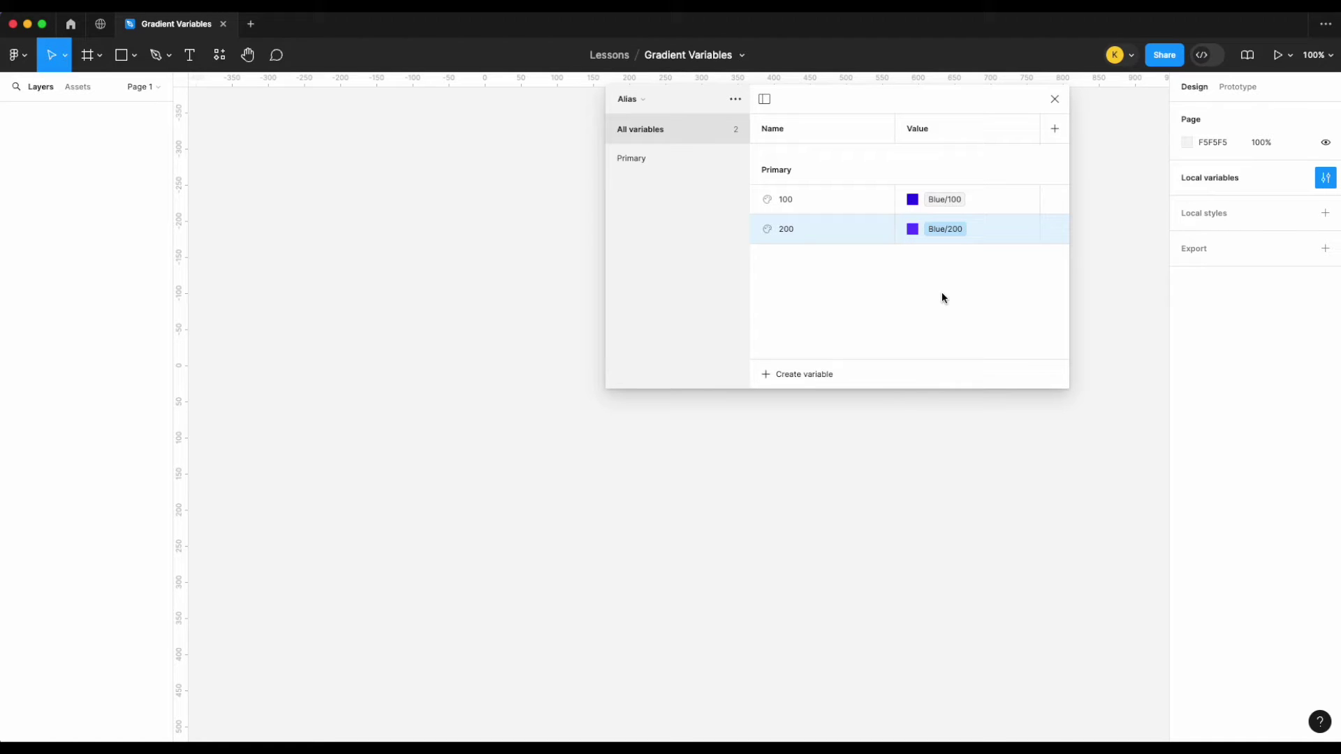
Create a color variable named Secondary/100 in the Alias collection and link its value to the Brand variable Red/100.
{"action": "left_click", "coordinate": [819, 374]}
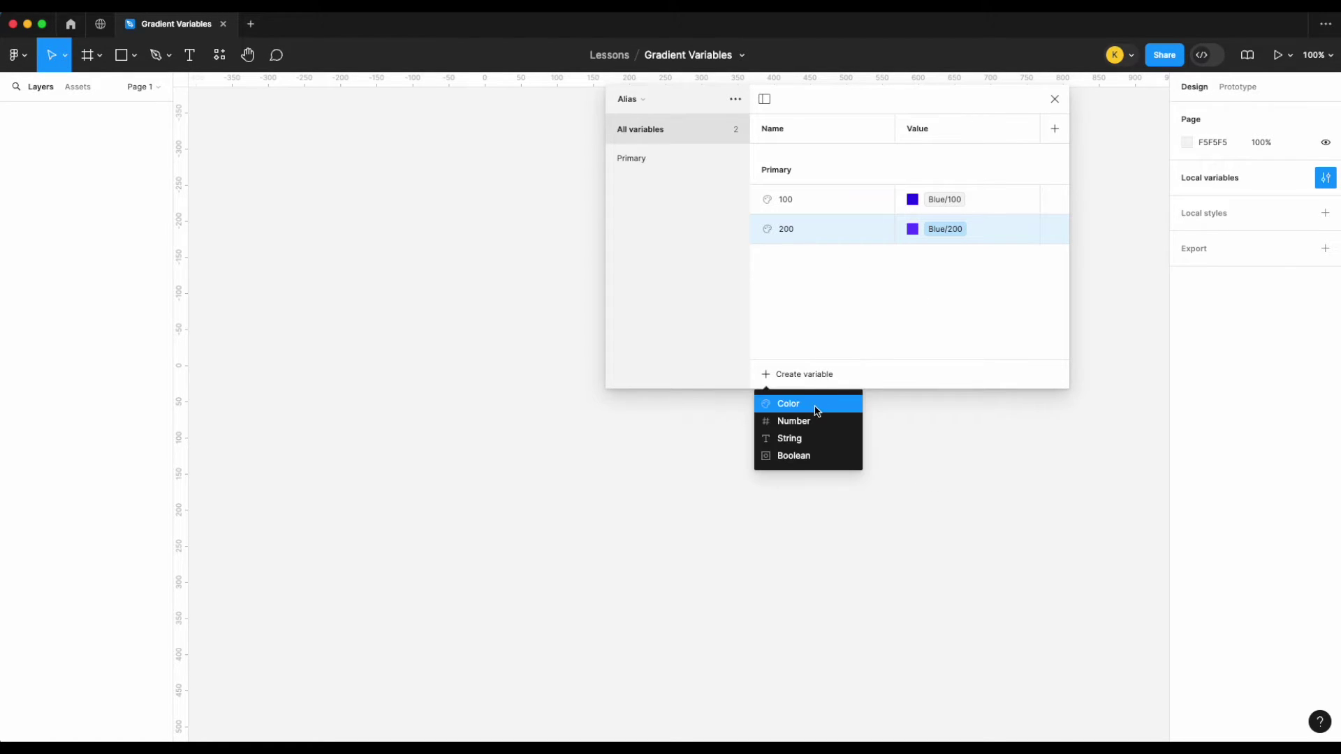
{"action": "left_click", "coordinate": [816, 405]}
{"action": "type", "text": "Secondary/100"}
{"action": "key", "text": "Return"}
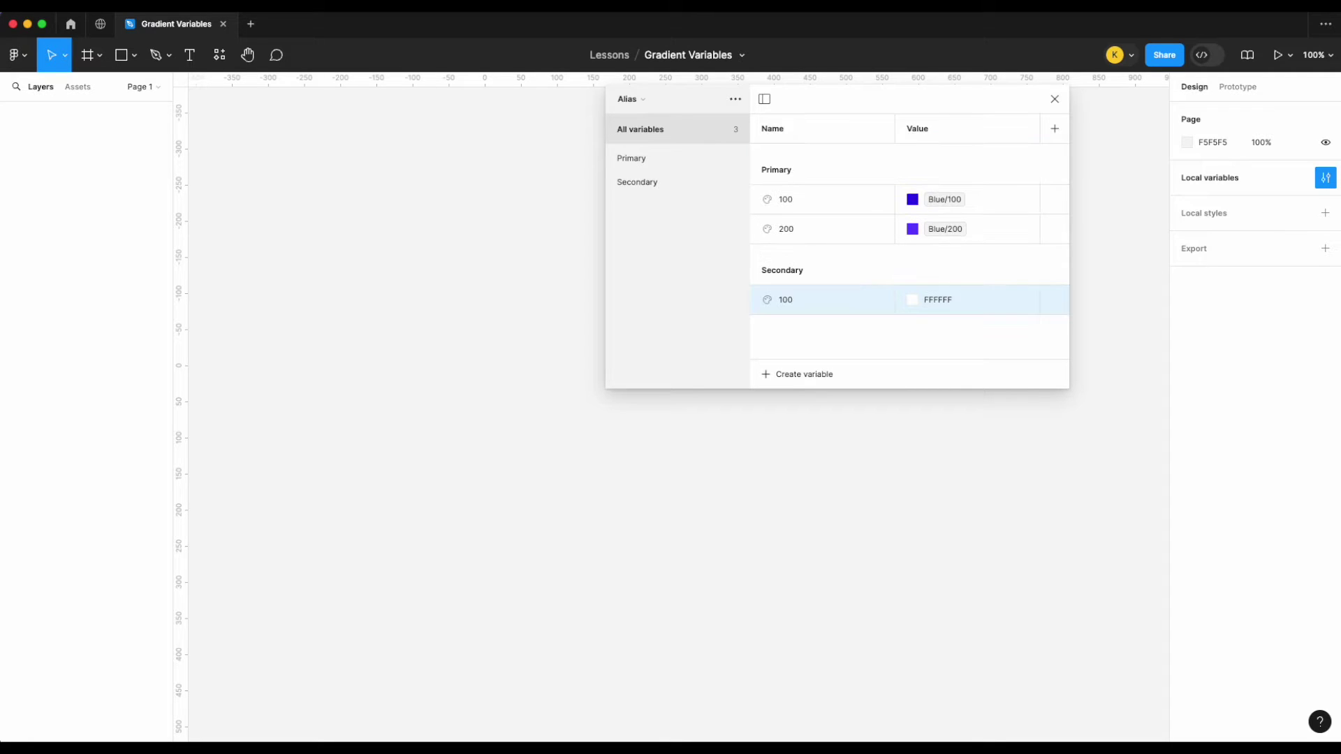
{"action": "left_click", "coordinate": [660, 185]}
{"action": "right_click", "coordinate": [959, 160]}
{"action": "left_click", "coordinate": [976, 168]}
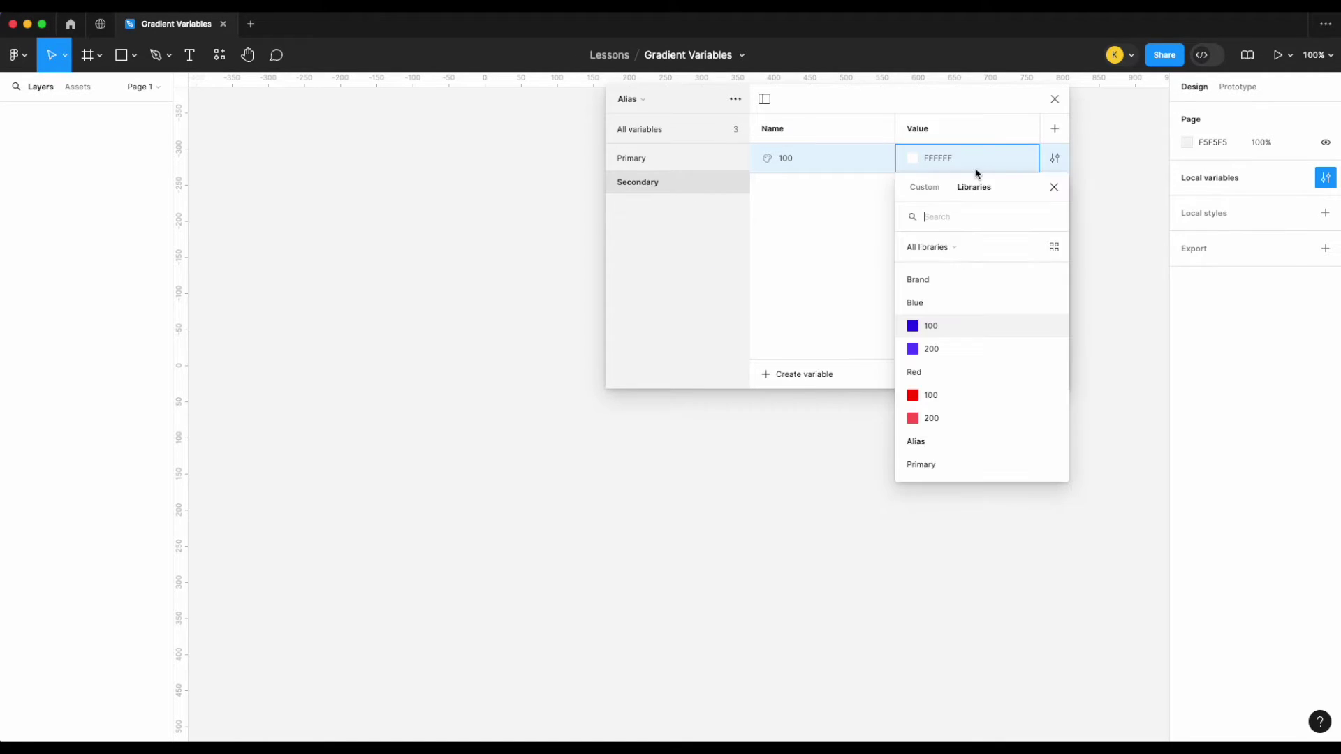
{"action": "left_click", "coordinate": [928, 396]}
Duplicate the Secondary/100 variable as 200 and link the copy to the Brand variable Red/200.
{"action": "key", "text": "super+d"}
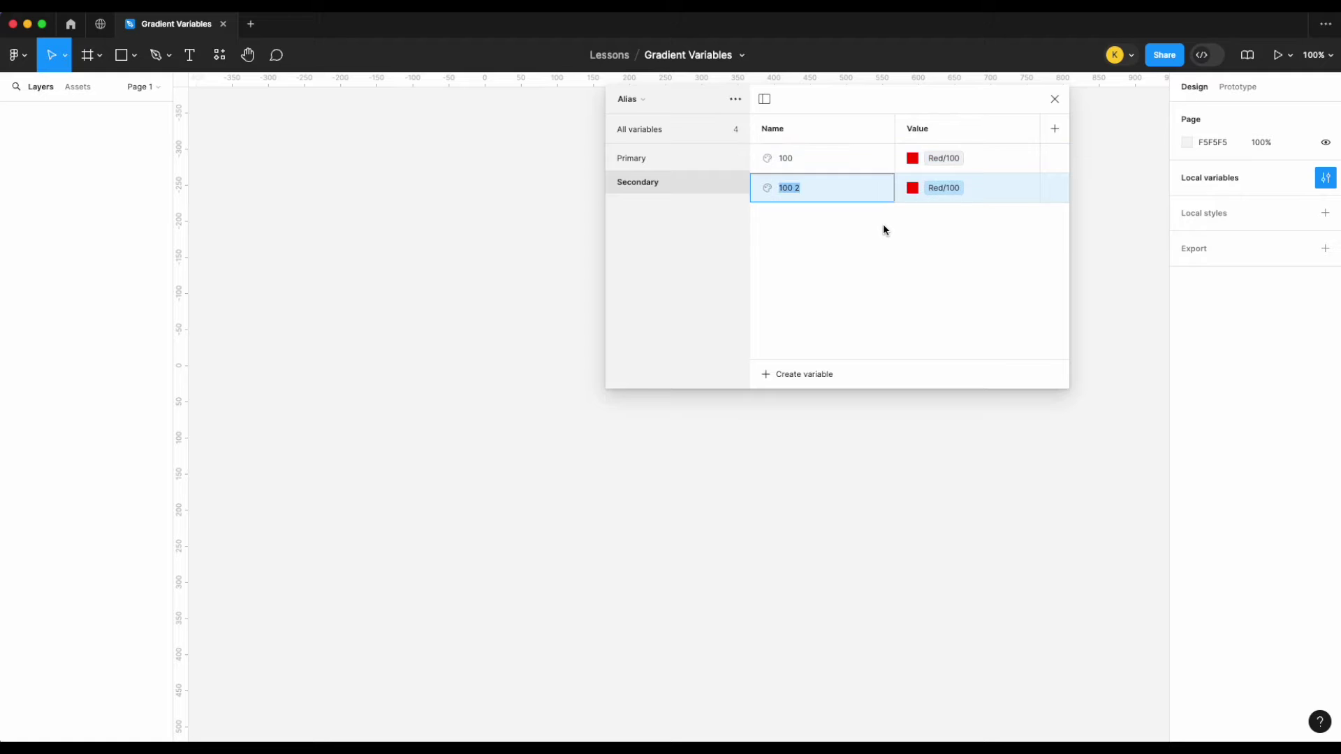
{"action": "type", "text": "200"}
{"action": "key", "text": "Return"}
{"action": "left_click", "coordinate": [932, 192]}
{"action": "left_click", "coordinate": [932, 192]}
{"action": "left_click", "coordinate": [934, 441]}
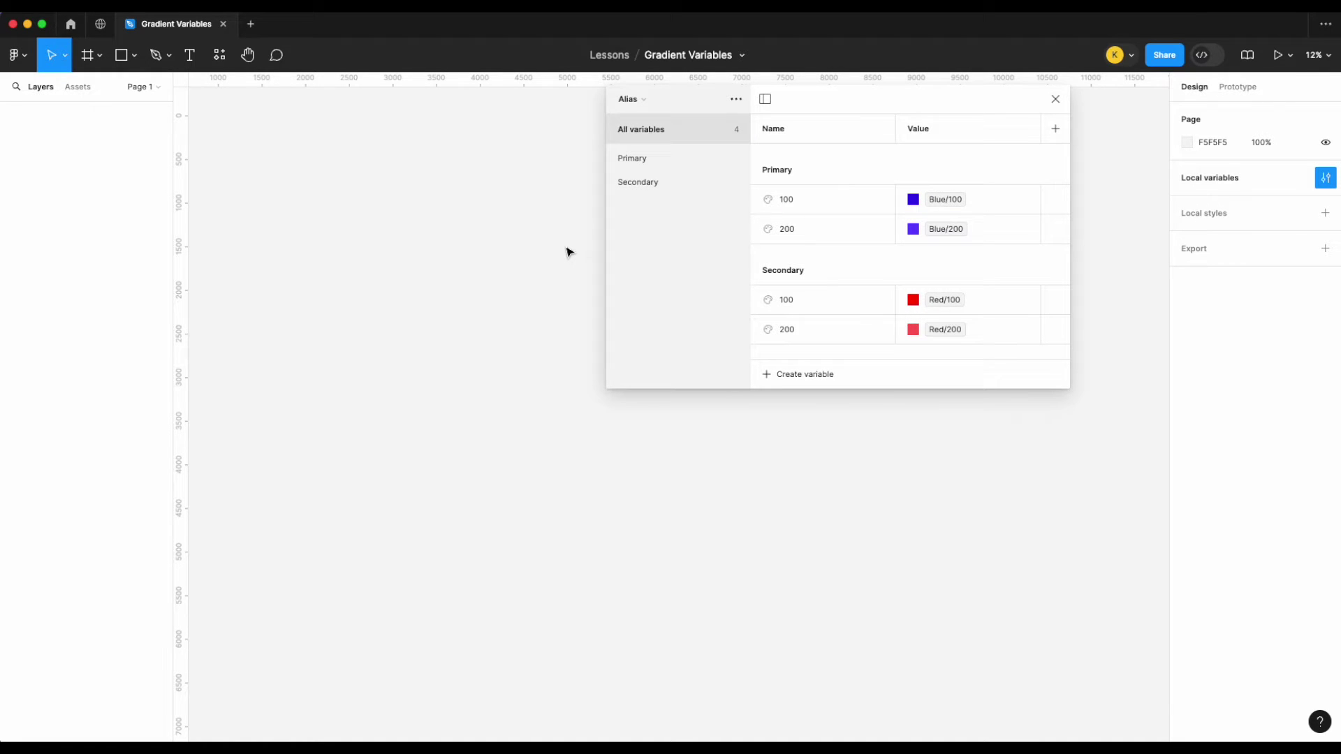
Switch to the Mapped collection and create a color variable named surface/gradient-100.
{"action": "left_click", "coordinate": [637, 100]}
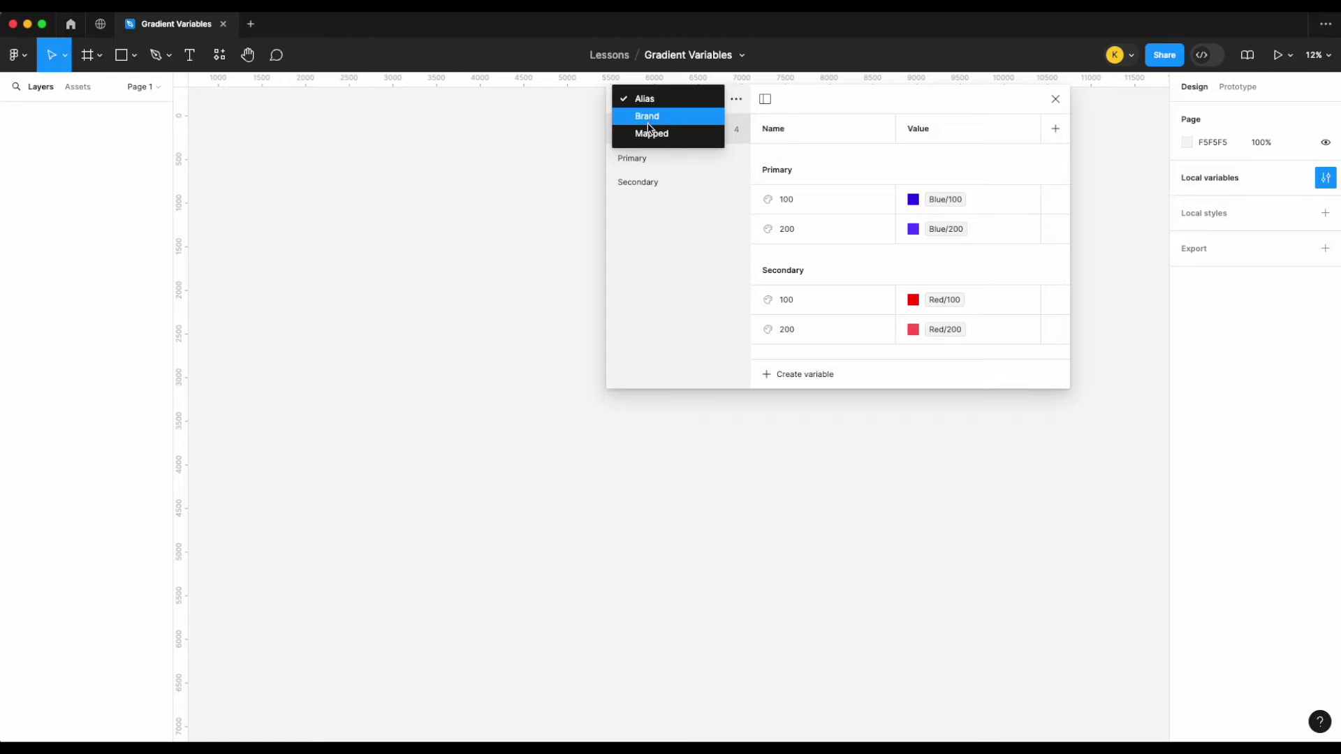
{"action": "left_click", "coordinate": [647, 132]}
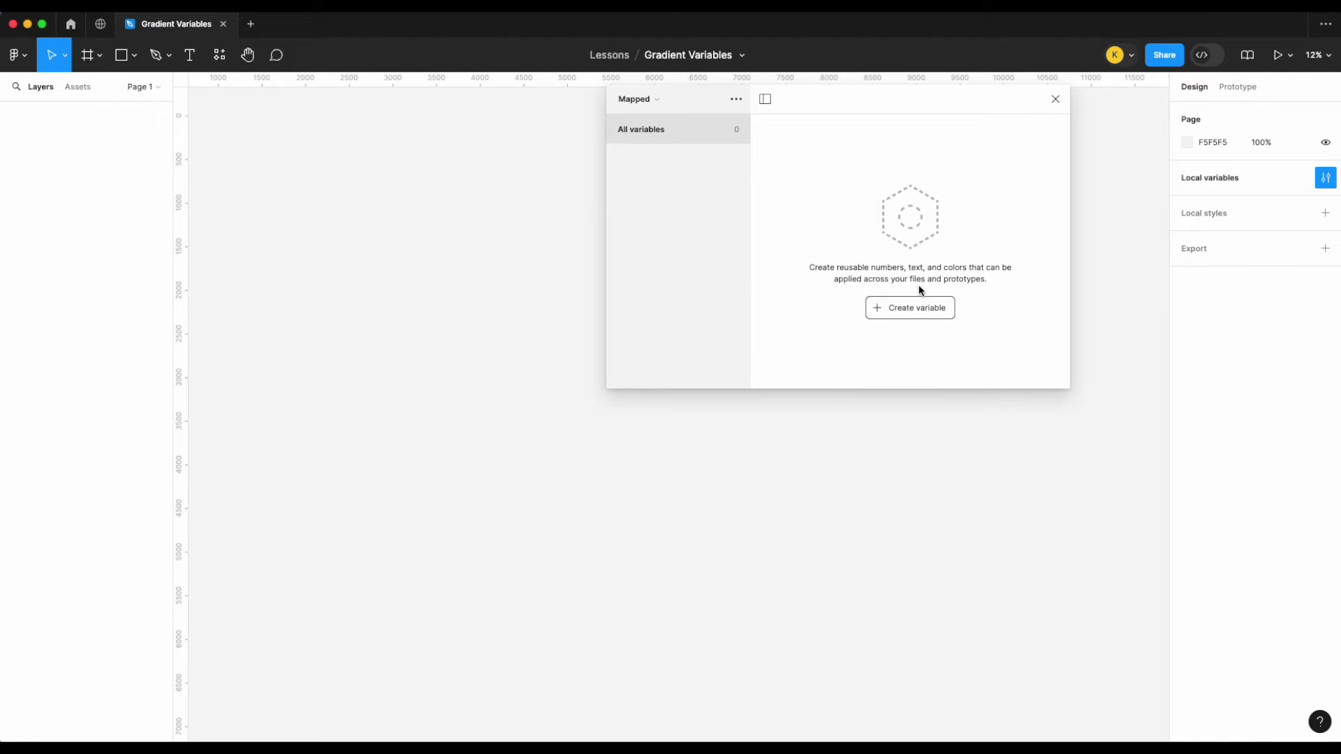
{"action": "left_click", "coordinate": [909, 310]}
{"action": "left_click", "coordinate": [898, 339]}
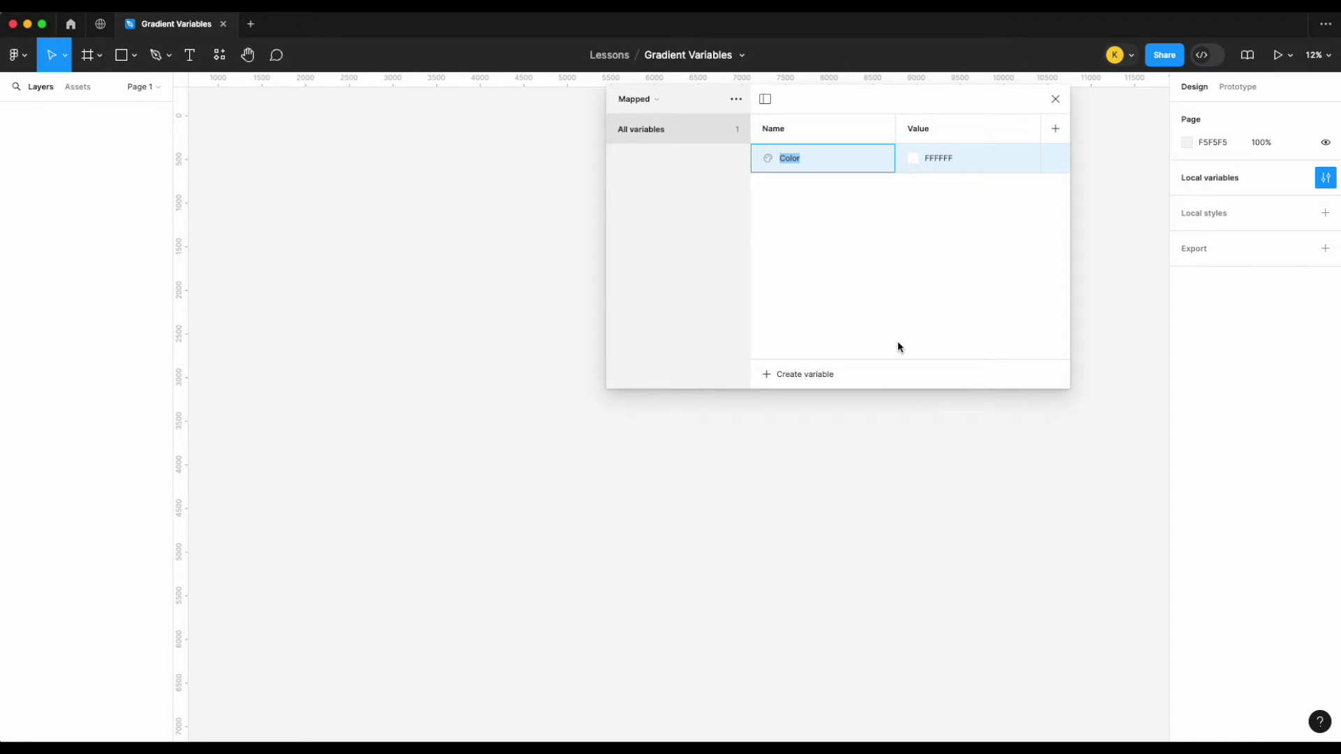
{"action": "type", "text": "surface/gradient-100"}
{"action": "key", "text": "Return"}
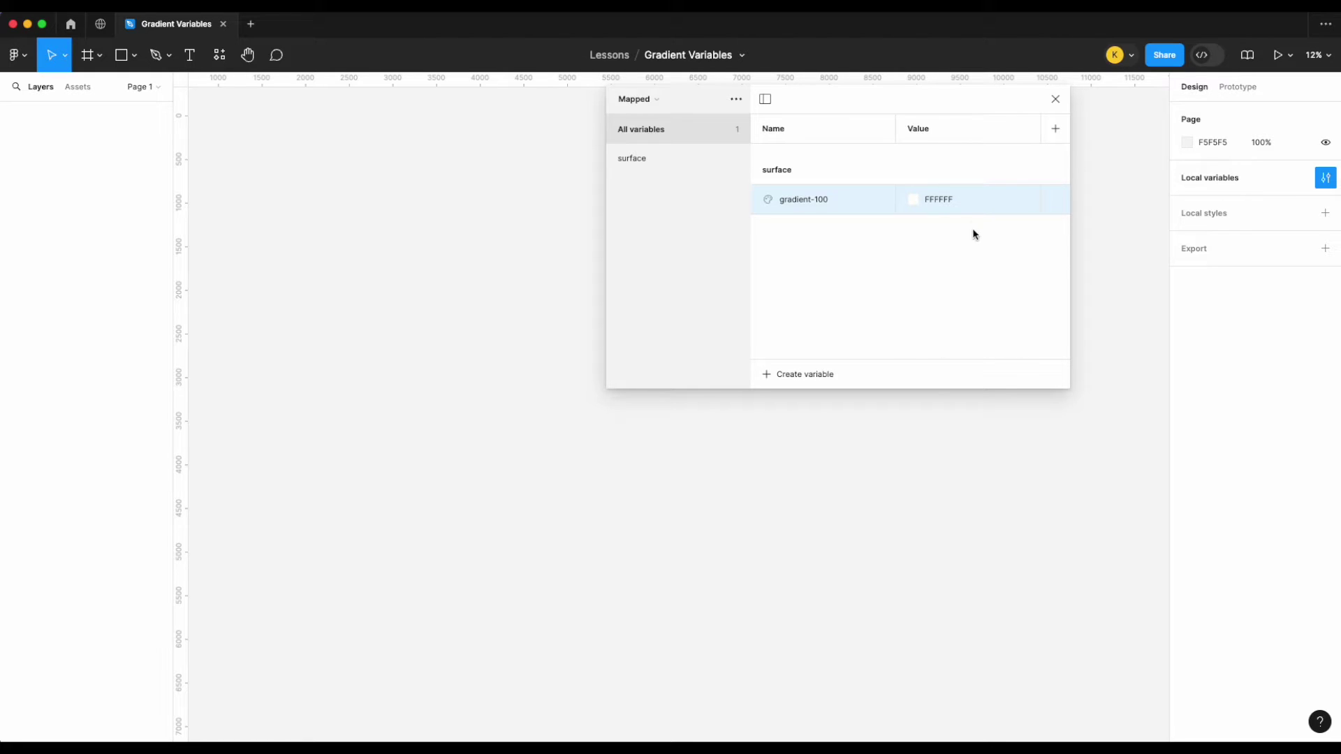
Link the value of surface/gradient-100 to the Alias variable Primary/100.
{"action": "right_click", "coordinate": [932, 201]}
{"action": "left_click", "coordinate": [955, 219]}
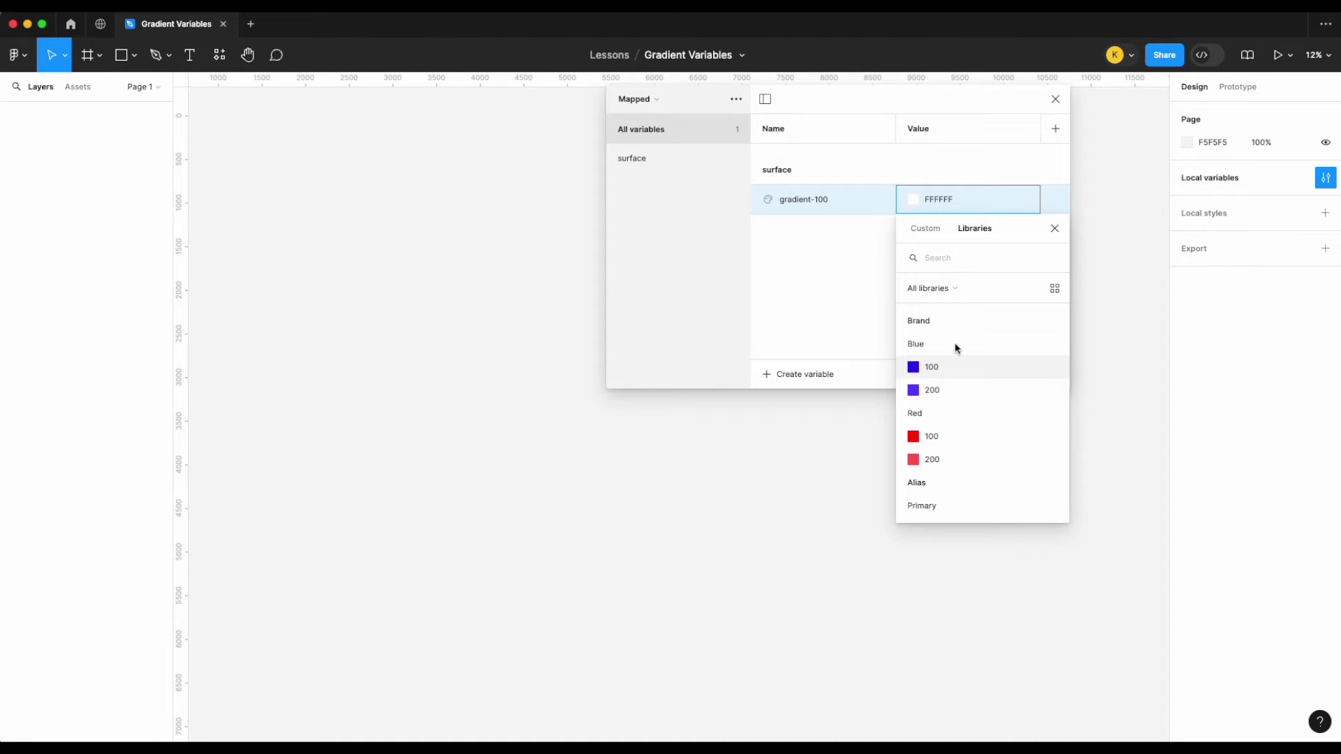
{"action": "scroll", "coordinate": [956, 348], "scroll_direction": "down", "scroll_amount": 3}
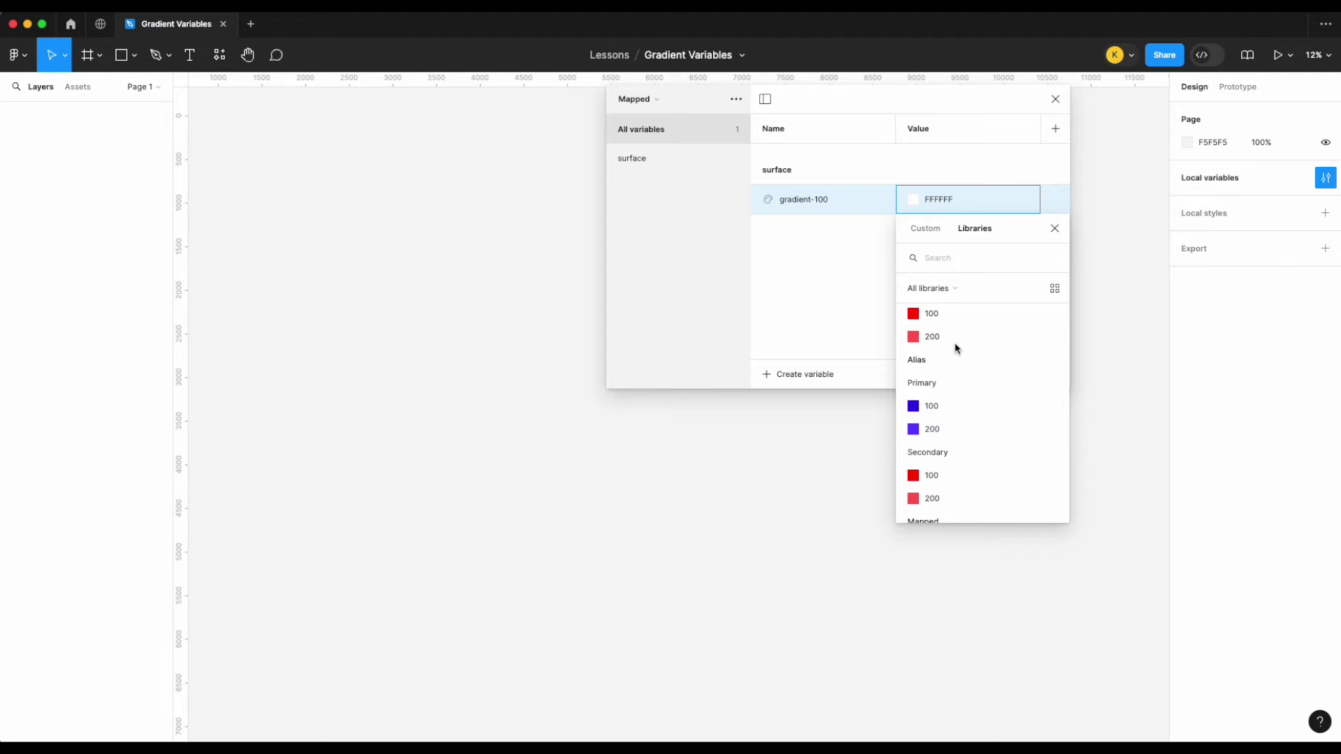
{"action": "scroll", "coordinate": [955, 348], "scroll_direction": "down", "scroll_amount": 2}
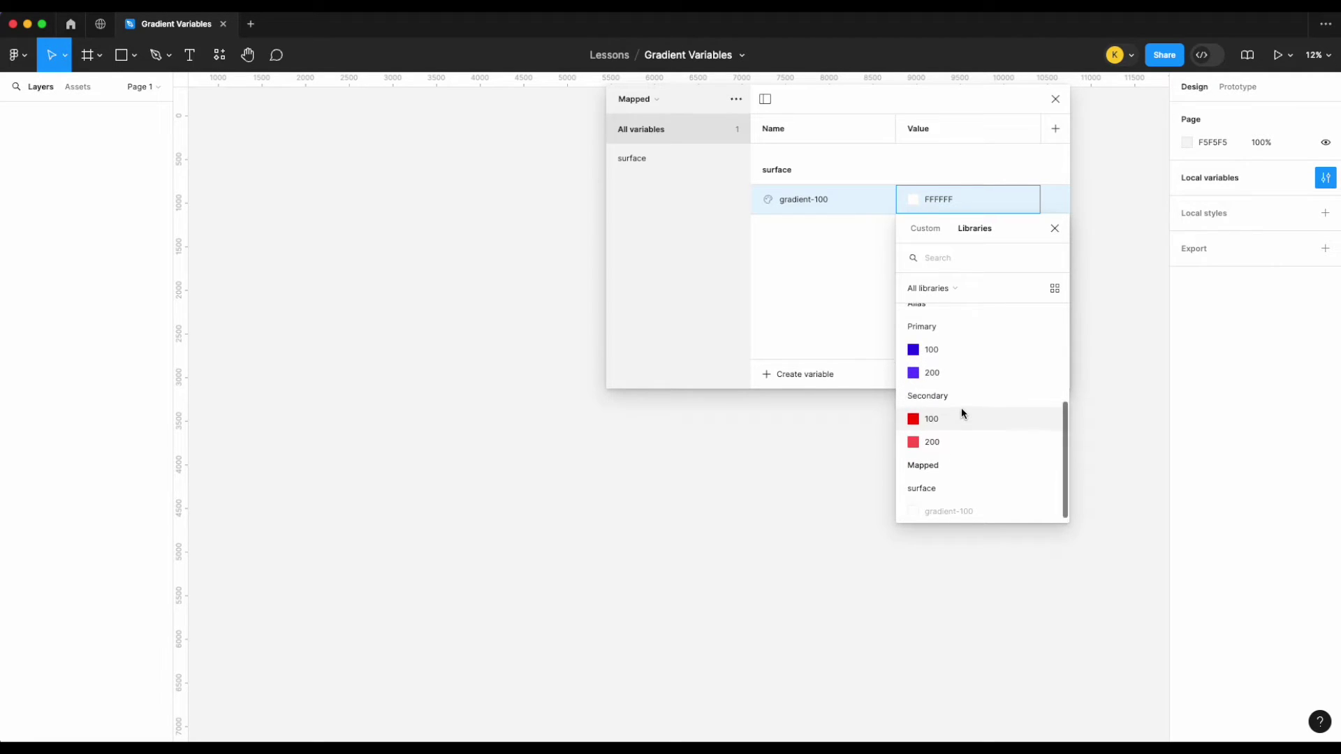
{"action": "scroll", "coordinate": [960, 411], "scroll_direction": "up", "scroll_amount": 1}
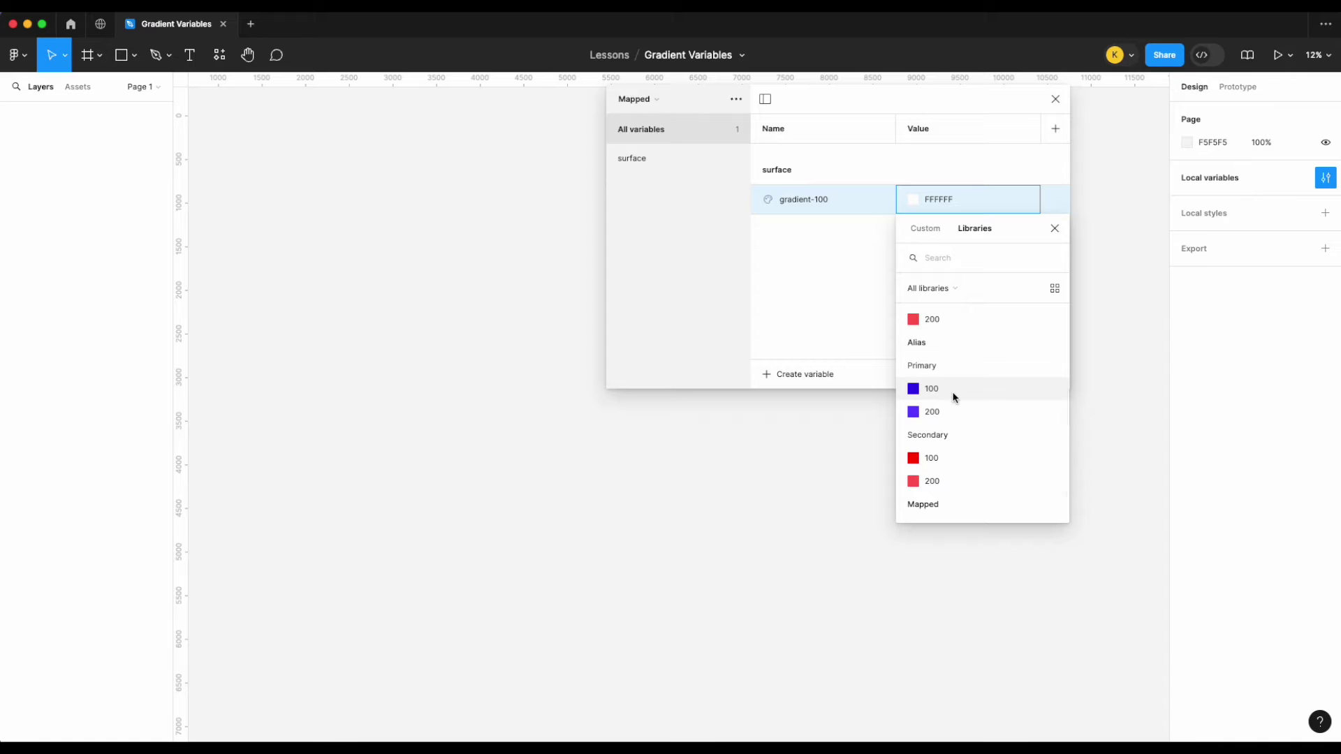
{"action": "left_click", "coordinate": [952, 394]}
Duplicate gradient-100 as gradient-200 and link the copy to the Alias variable Primary/200.
{"action": "key", "text": "super+d"}
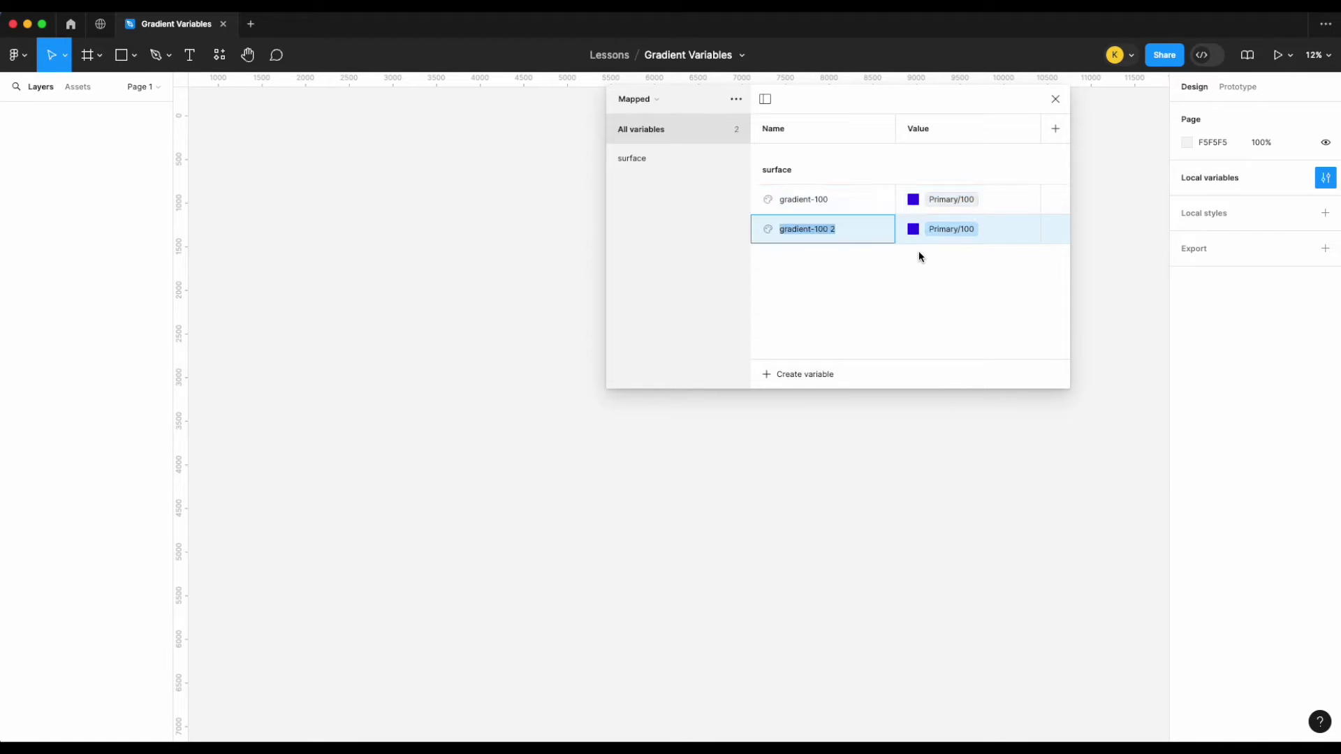
{"action": "left_click", "coordinate": [847, 236]}
{"action": "key", "text": "BackSpace"}
{"action": "key", "text": "BackSpace"}
{"action": "key", "text": "BackSpace"}
{"action": "key", "text": "BackSpace"}
{"action": "key", "text": "BackSpace"}
{"action": "type", "text": "200"}
{"action": "key", "text": "Return"}
{"action": "left_click", "coordinate": [917, 228]}
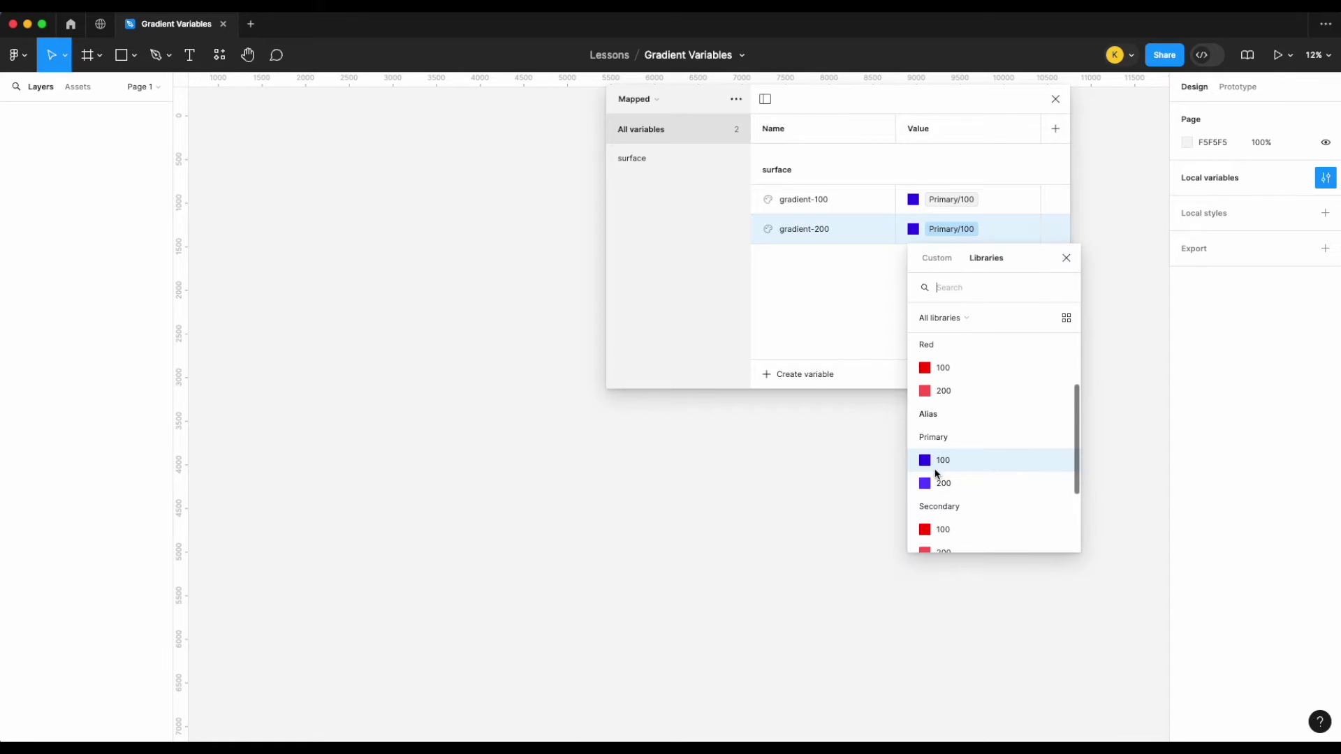
{"action": "left_click", "coordinate": [958, 488]}
Duplicate gradient-200 as gradient-300 and link the copy to the Alias variable Secondary/100.
{"action": "key", "text": "super+d"}
{"action": "left_click", "coordinate": [844, 263]}
{"action": "key", "text": "BackSpace"}
{"action": "key", "text": "BackSpace"}
{"action": "key", "text": "BackSpace"}
{"action": "key", "text": "BackSpace"}
{"action": "type", "text": "300"}
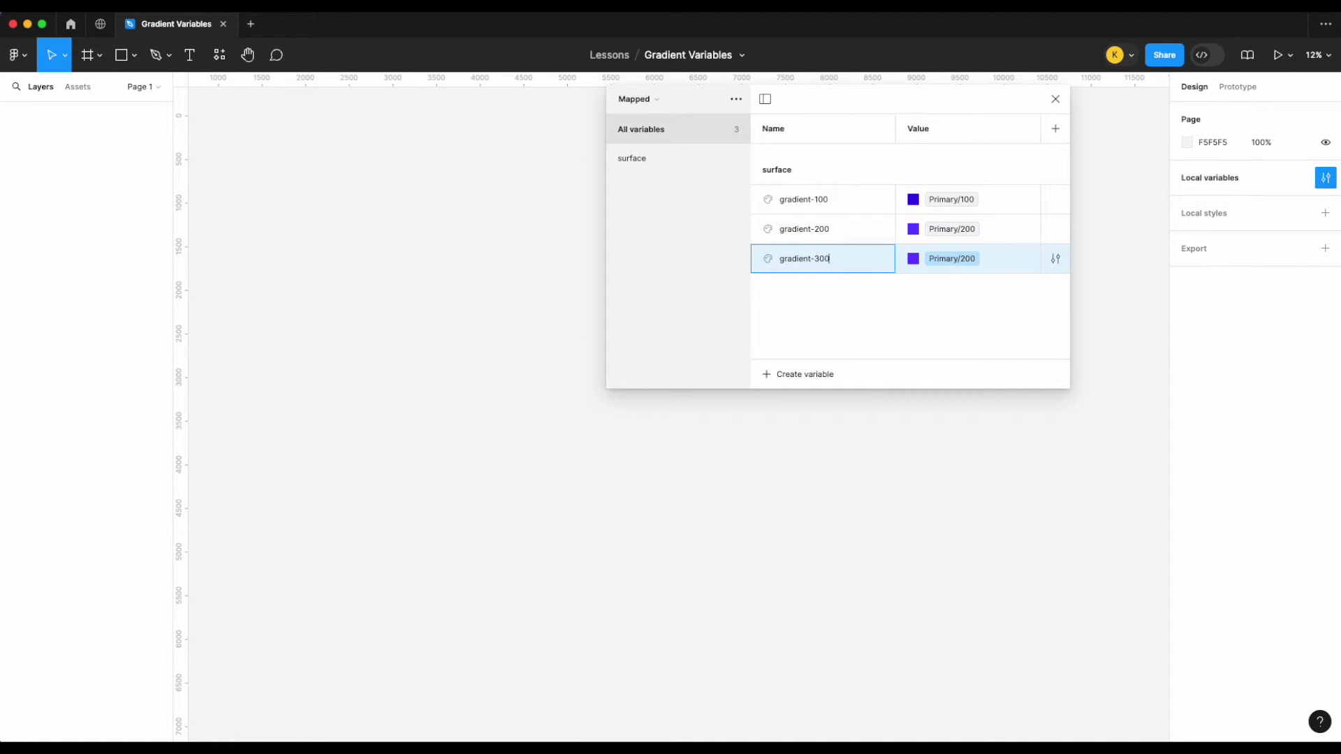
{"action": "left_click", "coordinate": [954, 260]}
{"action": "left_click", "coordinate": [944, 540]}
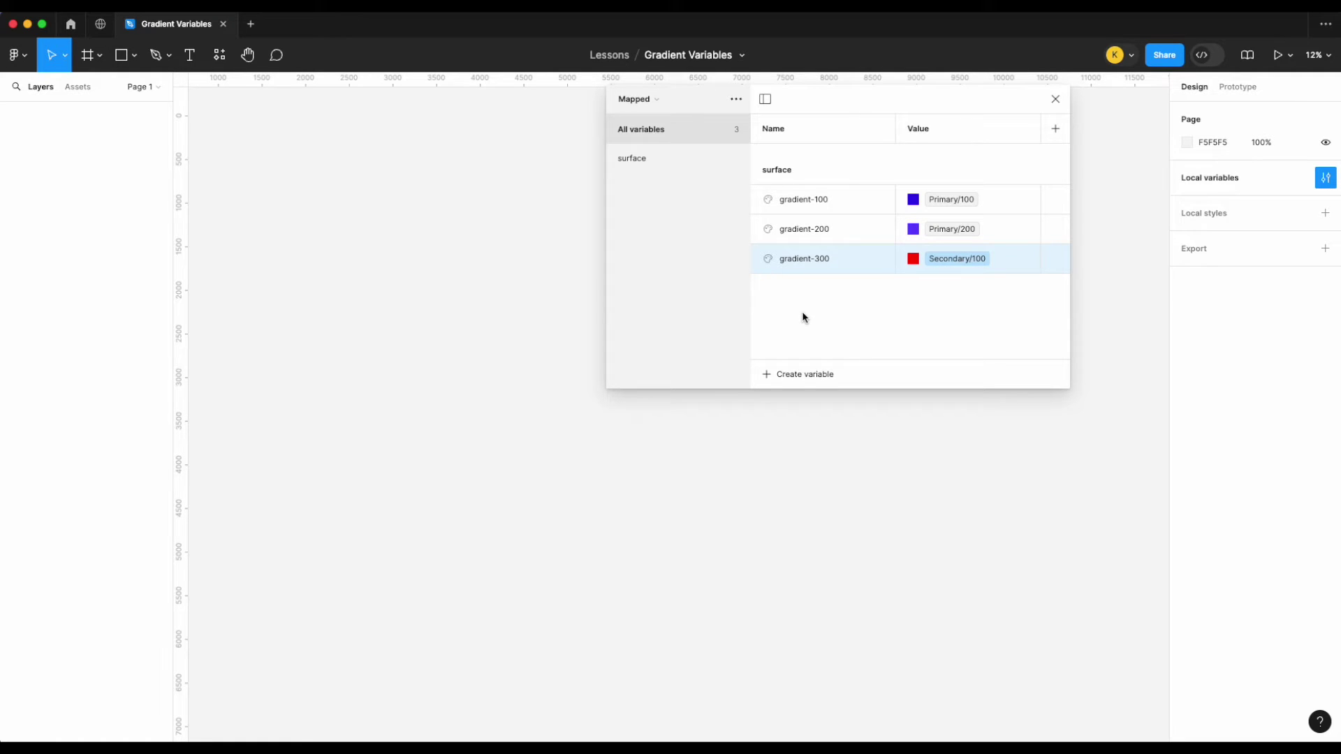
{"action": "left_click", "coordinate": [798, 377]}
{"action": "left_click", "coordinate": [794, 404]}
{"action": "key", "text": "Return"}
{"action": "right_click", "coordinate": [824, 157]}
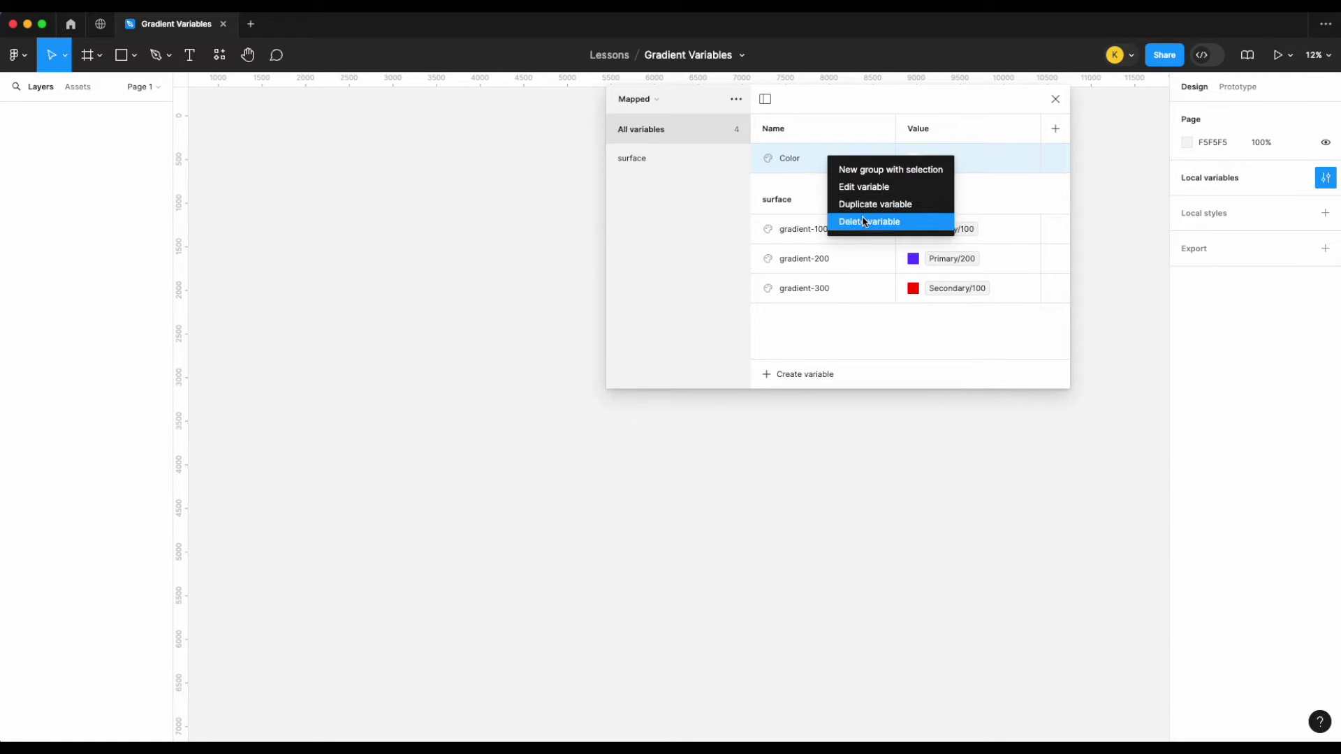
{"action": "left_click", "coordinate": [868, 221]}
Create a color variable named action inside the surface group of the Mapped collection.
{"action": "left_click", "coordinate": [700, 162]}
{"action": "left_click", "coordinate": [801, 376]}
{"action": "left_click", "coordinate": [793, 404]}
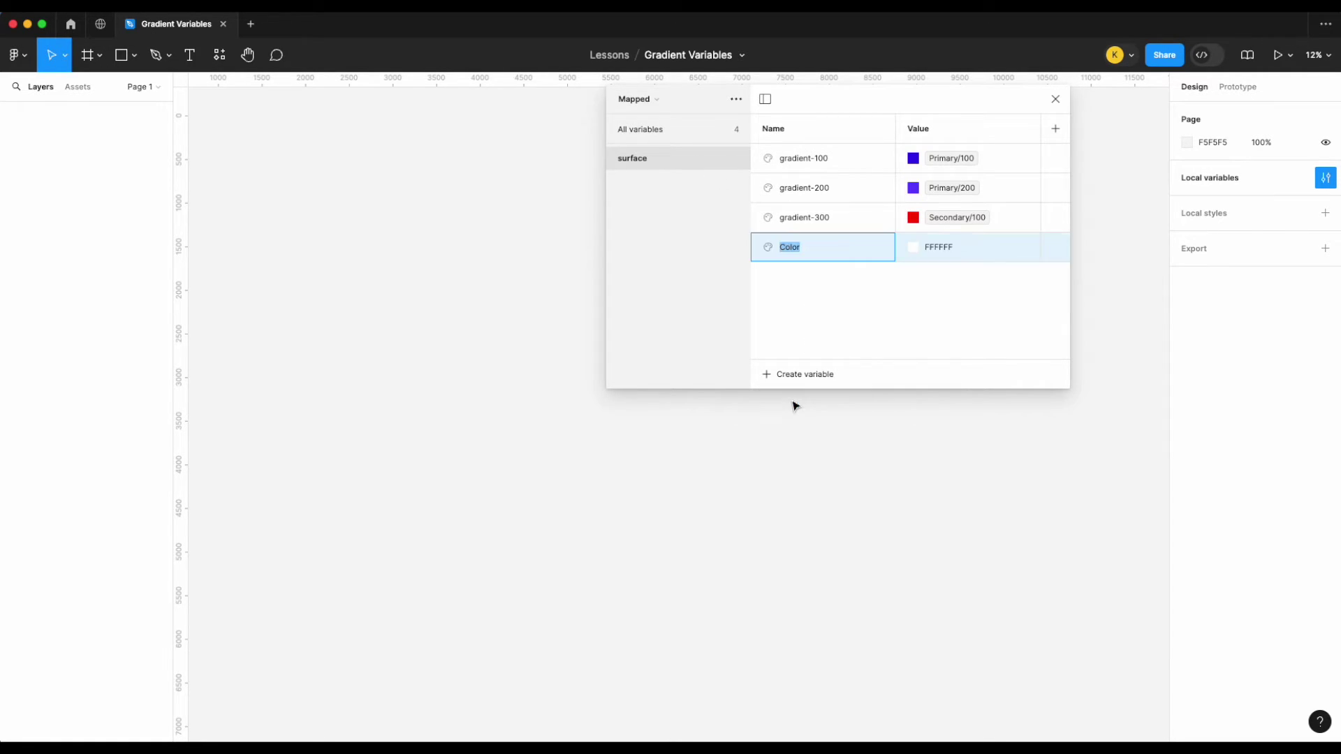
{"action": "type", "text": "action"}
{"action": "key", "text": "Return"}
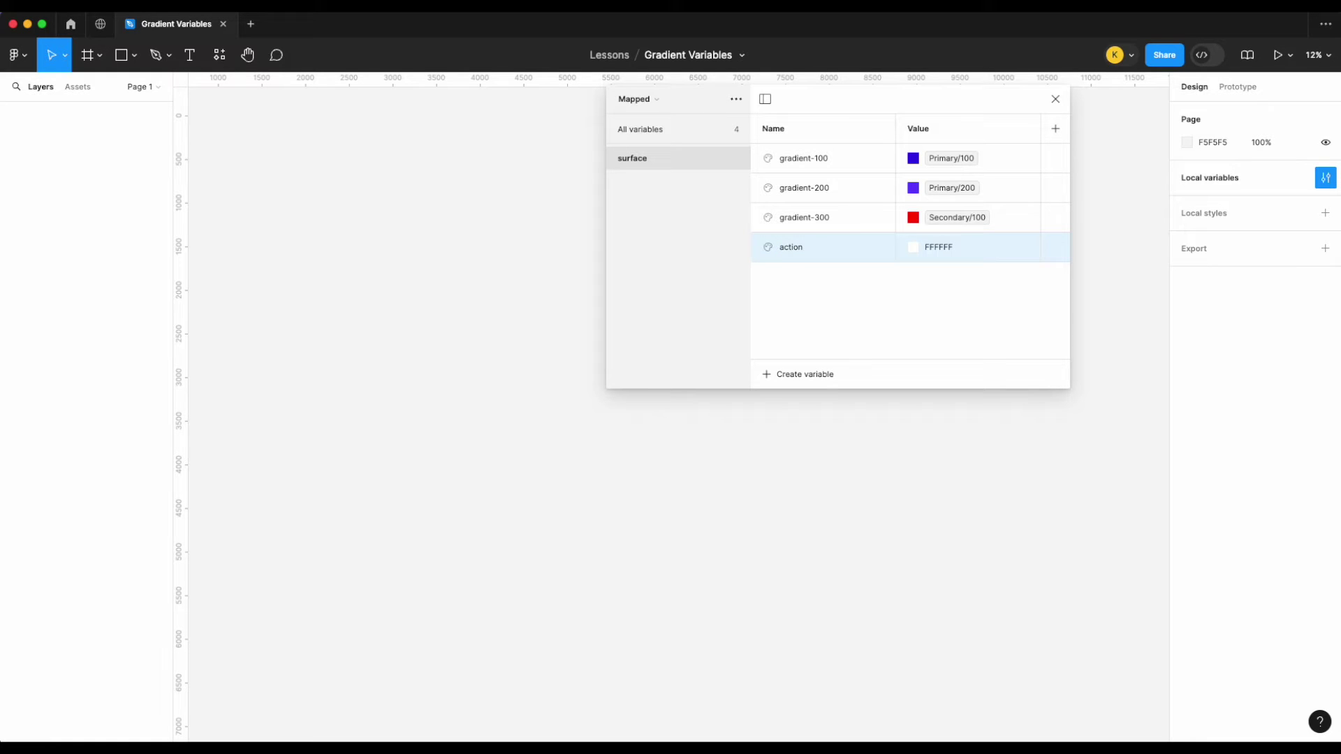
Add two more color variables named action-hover and action-1 to the surface group.
{"action": "key", "text": "Return"}
{"action": "type", "text": "action-hover"}
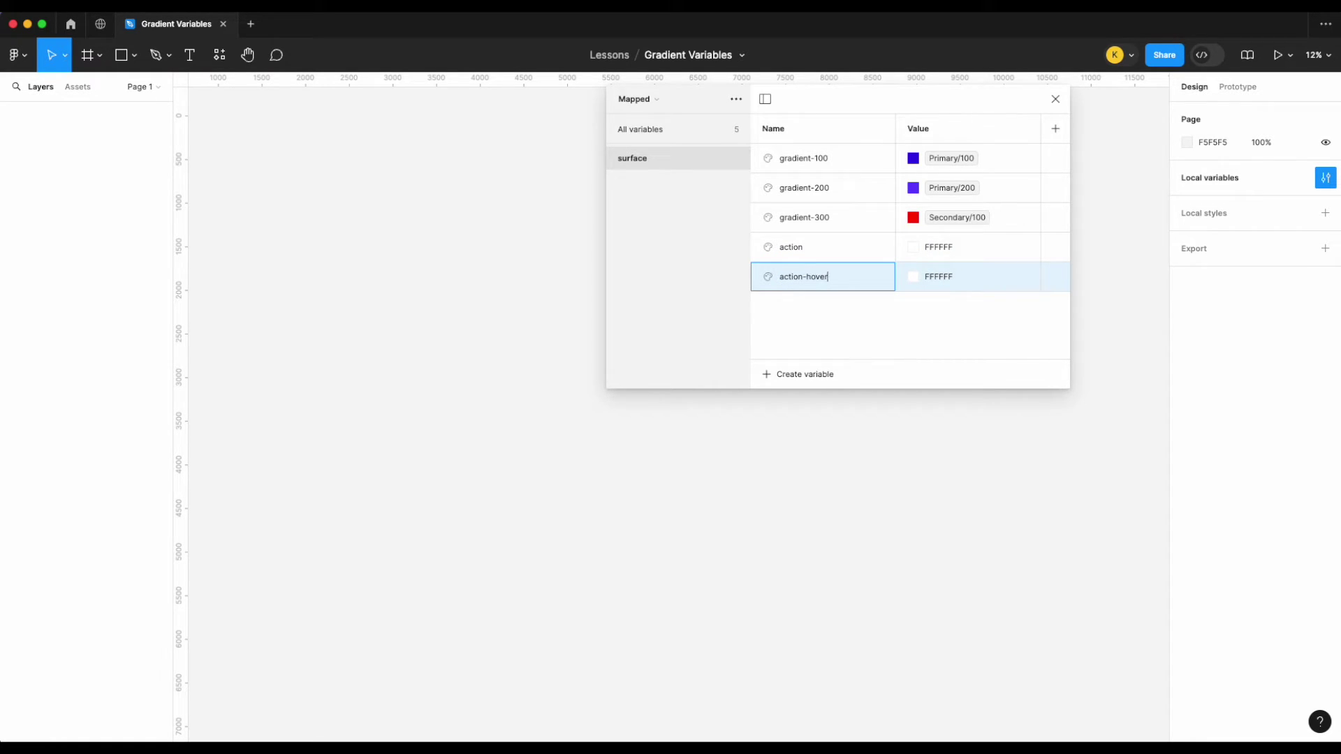
{"action": "key", "text": "Return"}
{"action": "key", "text": "Return"}
{"action": "type", "text": "action-1"}
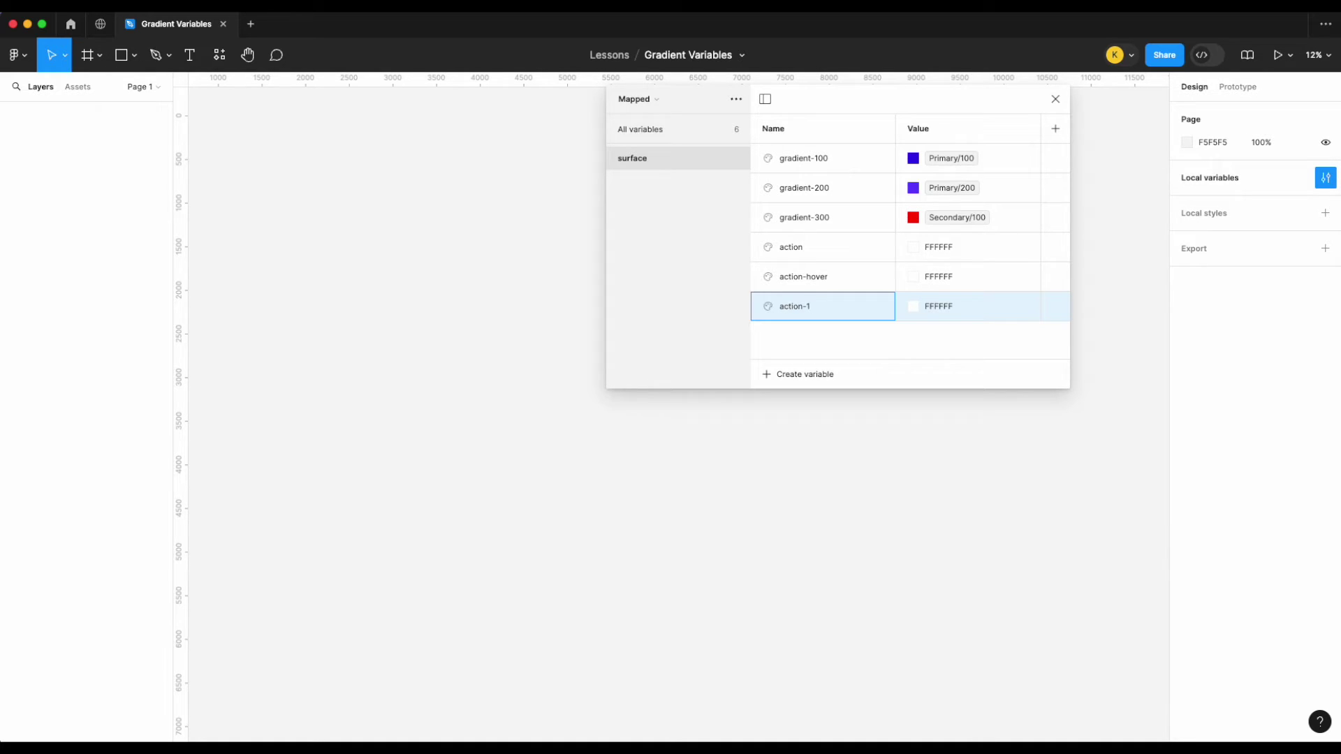
{"action": "left_click", "coordinate": [833, 338]}
Group gradient-100, gradient-200 and gradient-300 in a new group, move it out of surface to the top level and name it gradients.
{"action": "left_click", "coordinate": [794, 161]}
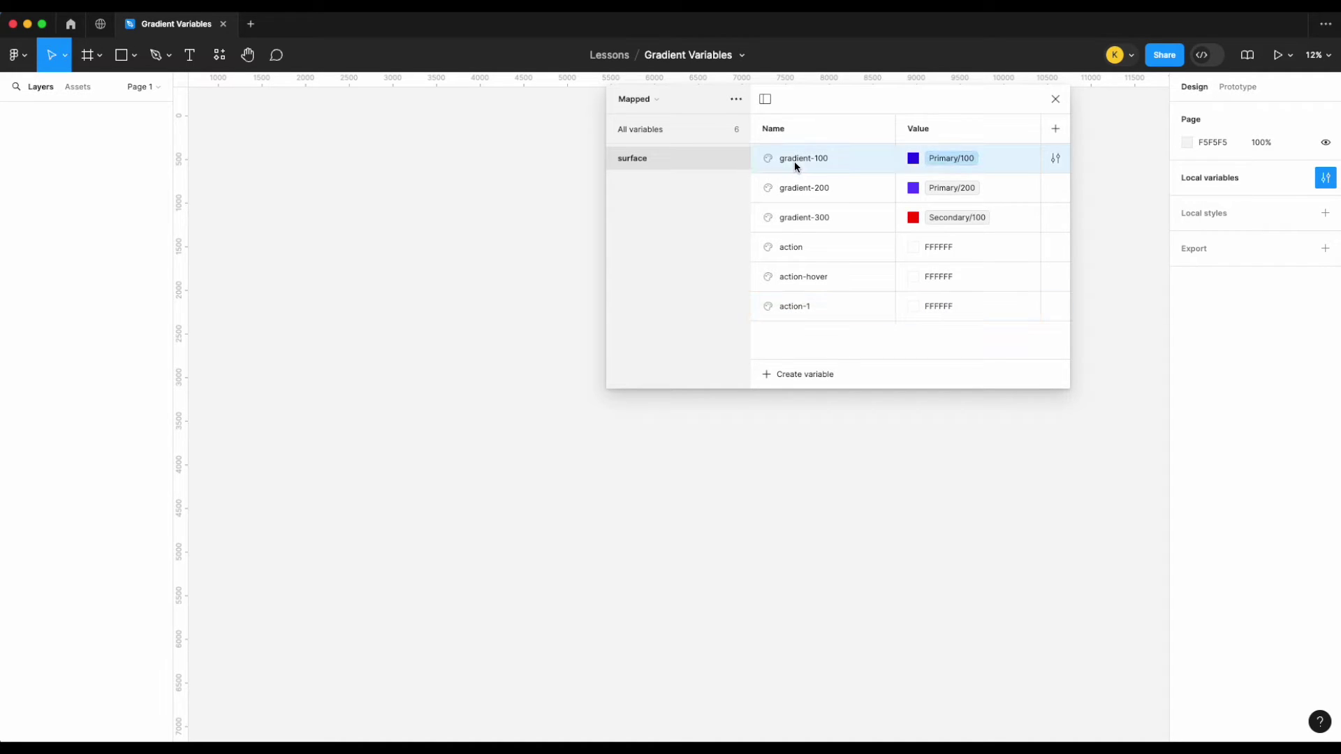
{"action": "left_click", "coordinate": [794, 223], "text": "shift"}
{"action": "right_click", "coordinate": [833, 222]}
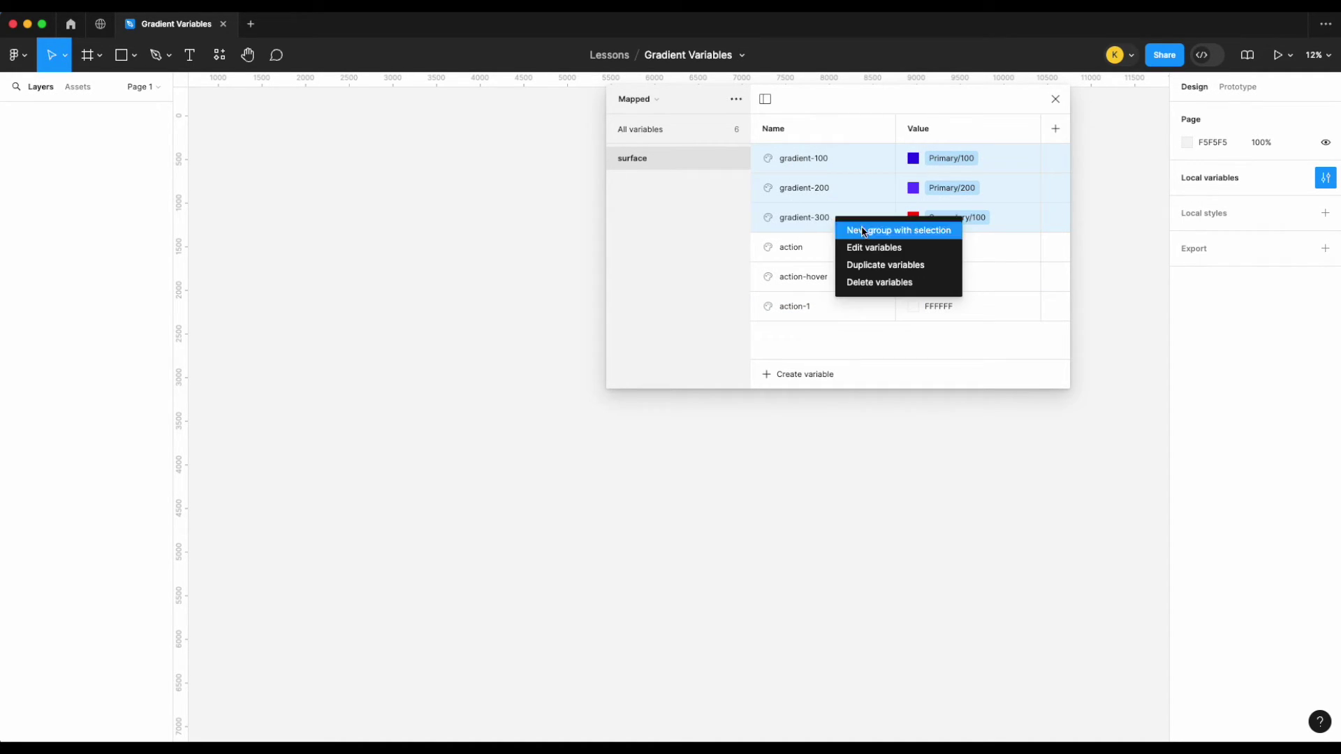
{"action": "left_click", "coordinate": [870, 229]}
{"action": "mouse_move", "coordinate": [651, 186]}
{"action": "left_mouse_down"}
{"action": "mouse_move", "coordinate": [629, 155]}
{"action": "mouse_move", "coordinate": [646, 166]}
{"action": "left_mouse_up"}
{"action": "double_click", "coordinate": [646, 161]}
{"action": "type", "text": "gradients"}
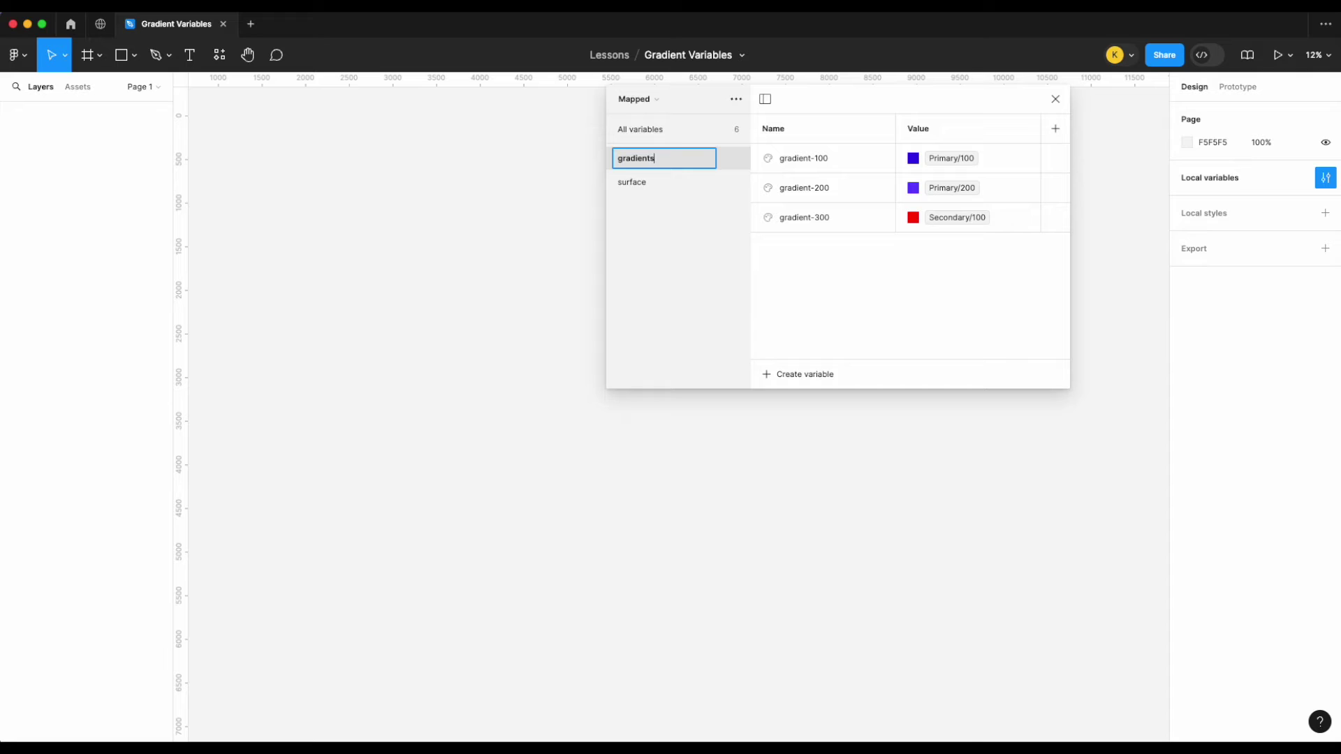
{"action": "key", "text": "Return"}
Rename the gradient-100 variable as 100 and the gradients group as gradient.
{"action": "double_click", "coordinate": [836, 166]}
{"action": "key", "text": "BackSpace"}
{"action": "key", "text": "BackSpace"}
{"action": "key", "text": "BackSpace"}
{"action": "key", "text": "BackSpace"}
{"action": "key", "text": "BackSpace"}
{"action": "key", "text": "BackSpace"}
{"action": "key", "text": "BackSpace"}
{"action": "key", "text": "BackSpace"}
{"action": "key", "text": "BackSpace"}
{"action": "left_click", "coordinate": [809, 197]}
{"action": "double_click", "coordinate": [663, 165]}
{"action": "left_click", "coordinate": [660, 166]}
{"action": "key", "text": "BackSpace"}
Rename the gradient-200 variable in the gradient group as 200.
{"action": "double_click", "coordinate": [806, 186]}
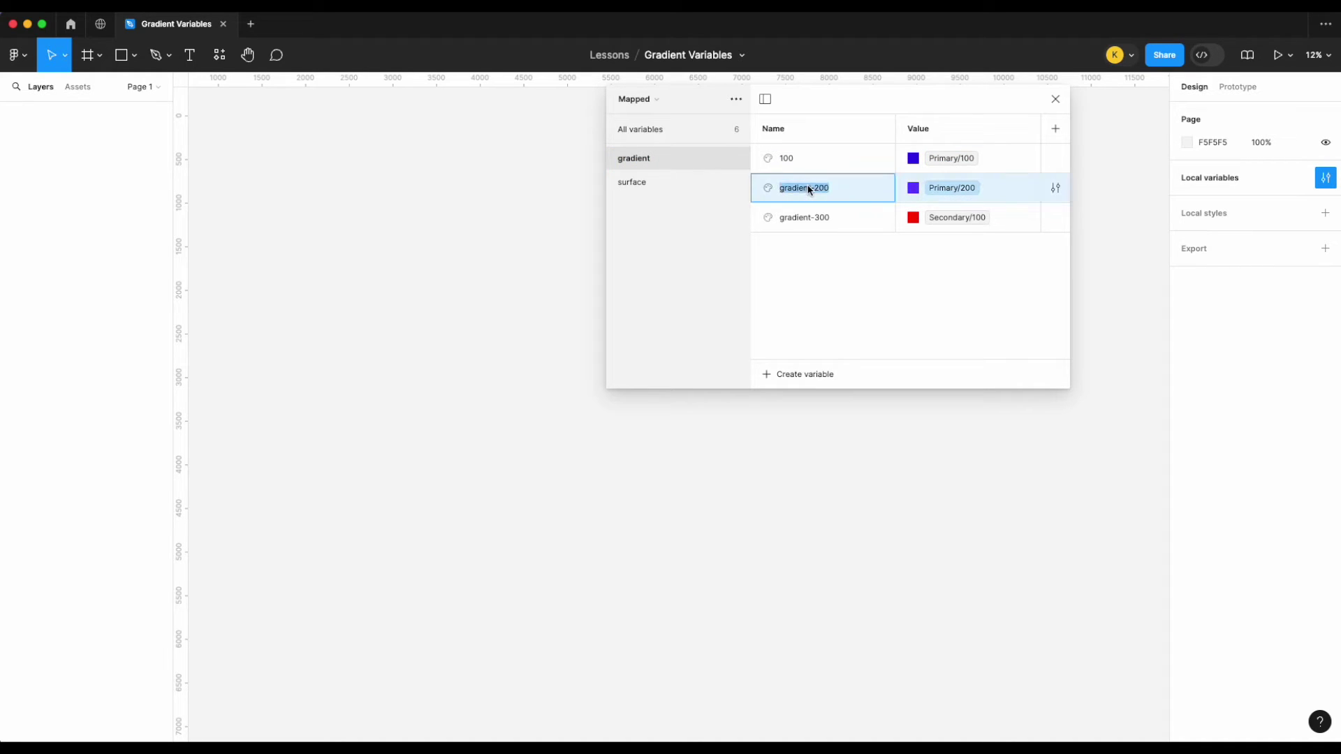
{"action": "key", "text": "BackSpace"}
{"action": "key", "text": "BackSpace"}
{"action": "key", "text": "BackSpace"}
{"action": "key", "text": "BackSpace"}
{"action": "key", "text": "BackSpace"}
{"action": "key", "text": "BackSpace"}
{"action": "key", "text": "BackSpace"}
{"action": "key", "text": "BackSpace"}
{"action": "key", "text": "BackSpace"}
{"action": "left_click", "coordinate": [819, 215]}
Rename the gradient-300 variable in the gradient group as 300.
{"action": "double_click", "coordinate": [813, 216]}
{"action": "left_click", "coordinate": [813, 217]}
{"action": "key", "text": "BackSpace"}
{"action": "key", "text": "BackSpace"}
{"action": "key", "text": "BackSpace"}
{"action": "key", "text": "BackSpace"}
{"action": "key", "text": "BackSpace"}
{"action": "key", "text": "BackSpace"}
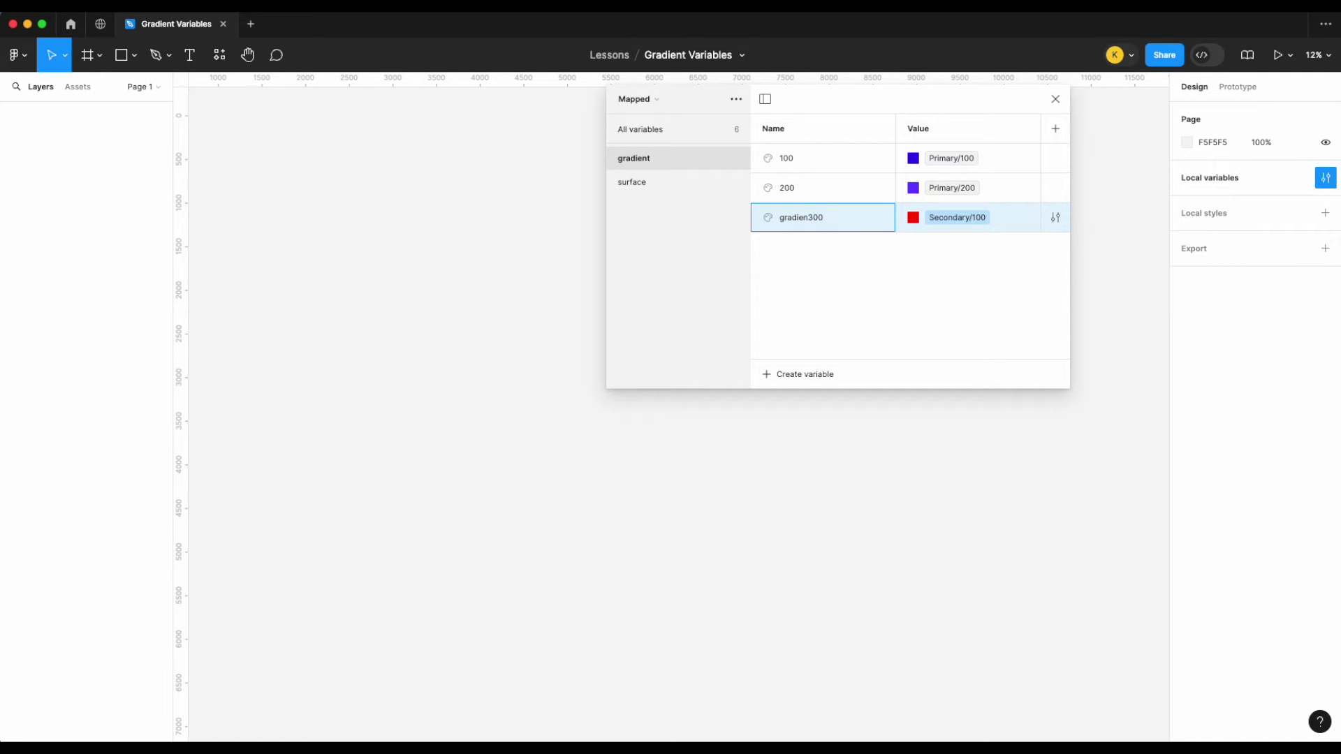
{"action": "key", "text": "BackSpace"}
{"action": "key", "text": "BackSpace"}
{"action": "key", "text": "BackSpace"}
{"action": "key", "text": "Return"}
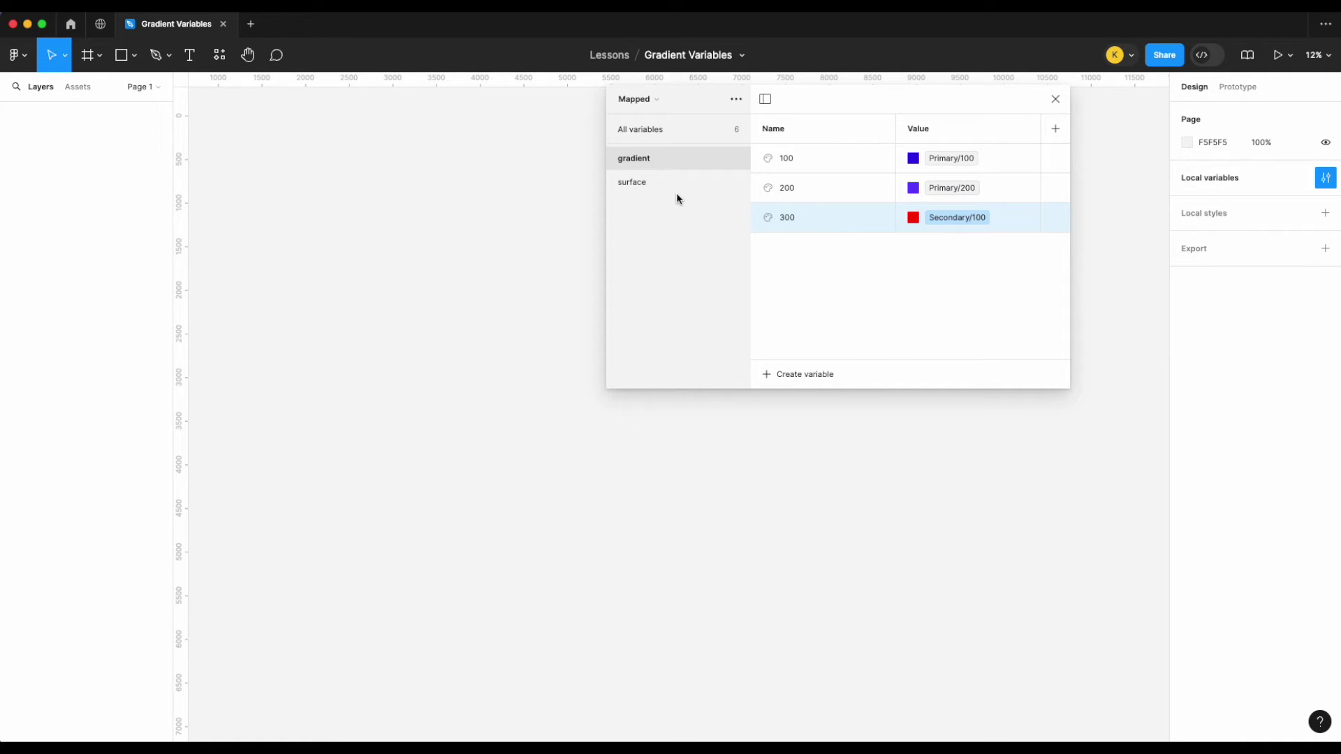
Group the gradient variables 100 and 200 in a new subgroup named blue.
{"action": "left_click", "coordinate": [673, 184]}
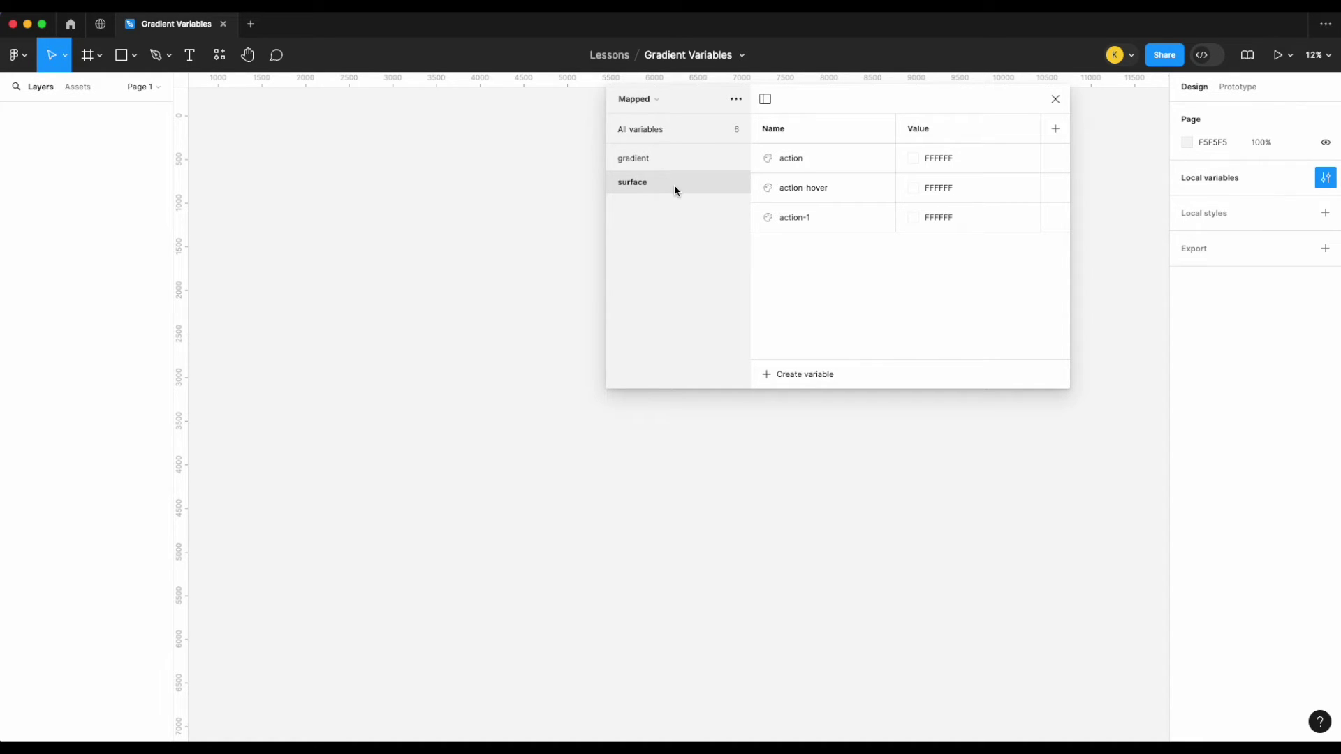
{"action": "left_click", "coordinate": [669, 158]}
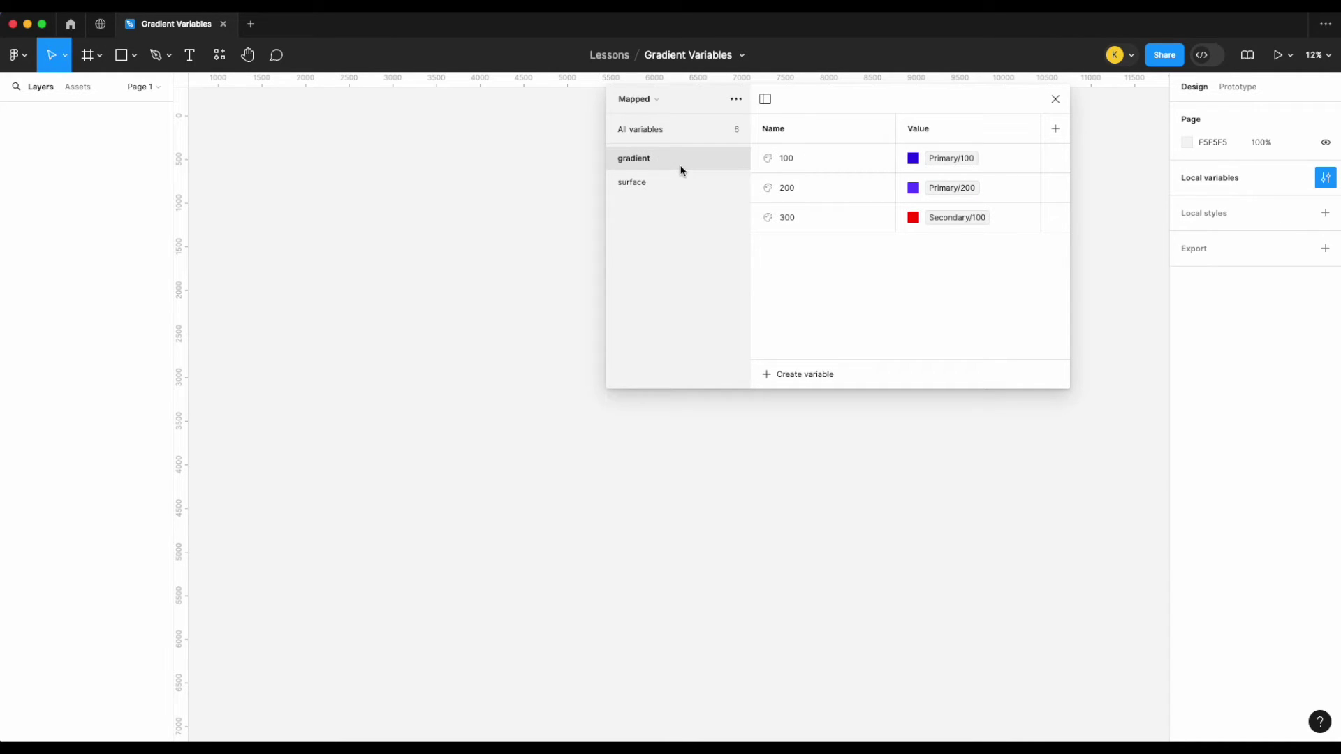
{"action": "left_click", "coordinate": [797, 159]}
{"action": "left_click", "coordinate": [798, 179], "text": "shift"}
{"action": "right_click", "coordinate": [808, 184]}
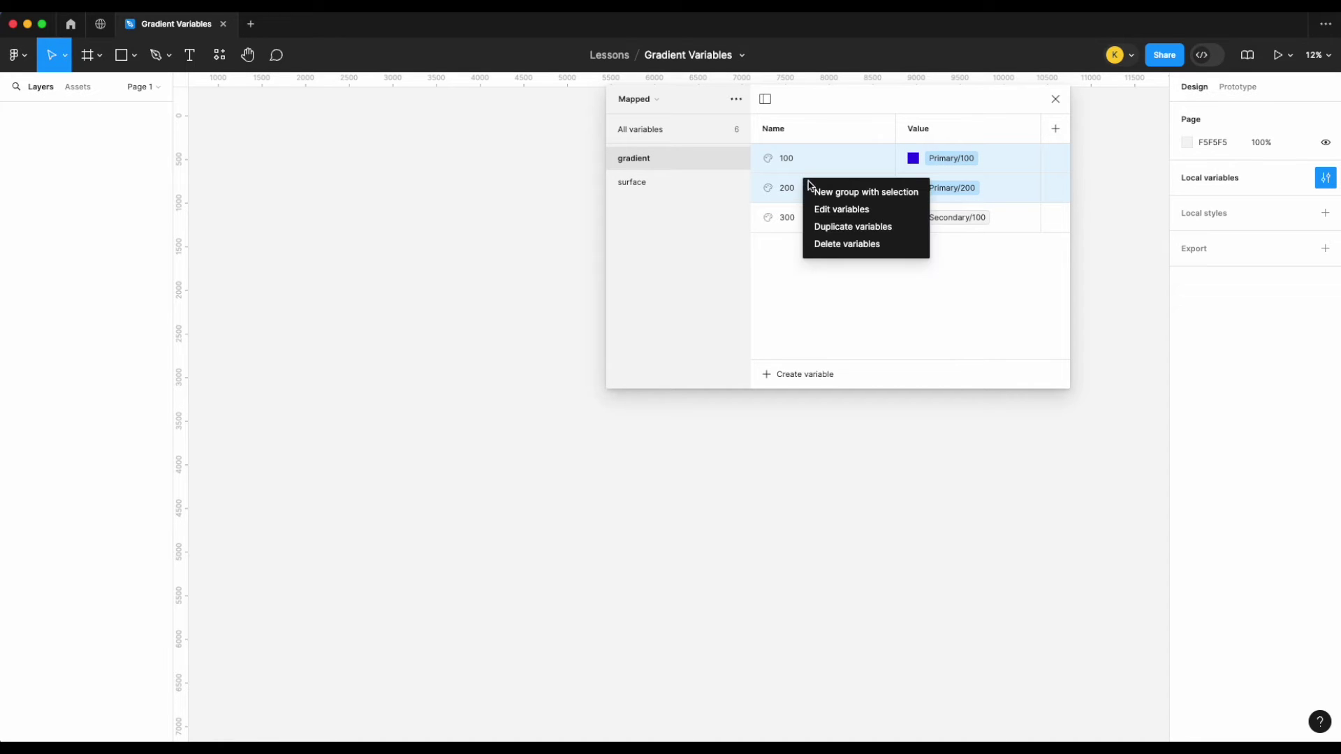
{"action": "left_click", "coordinate": [825, 197]}
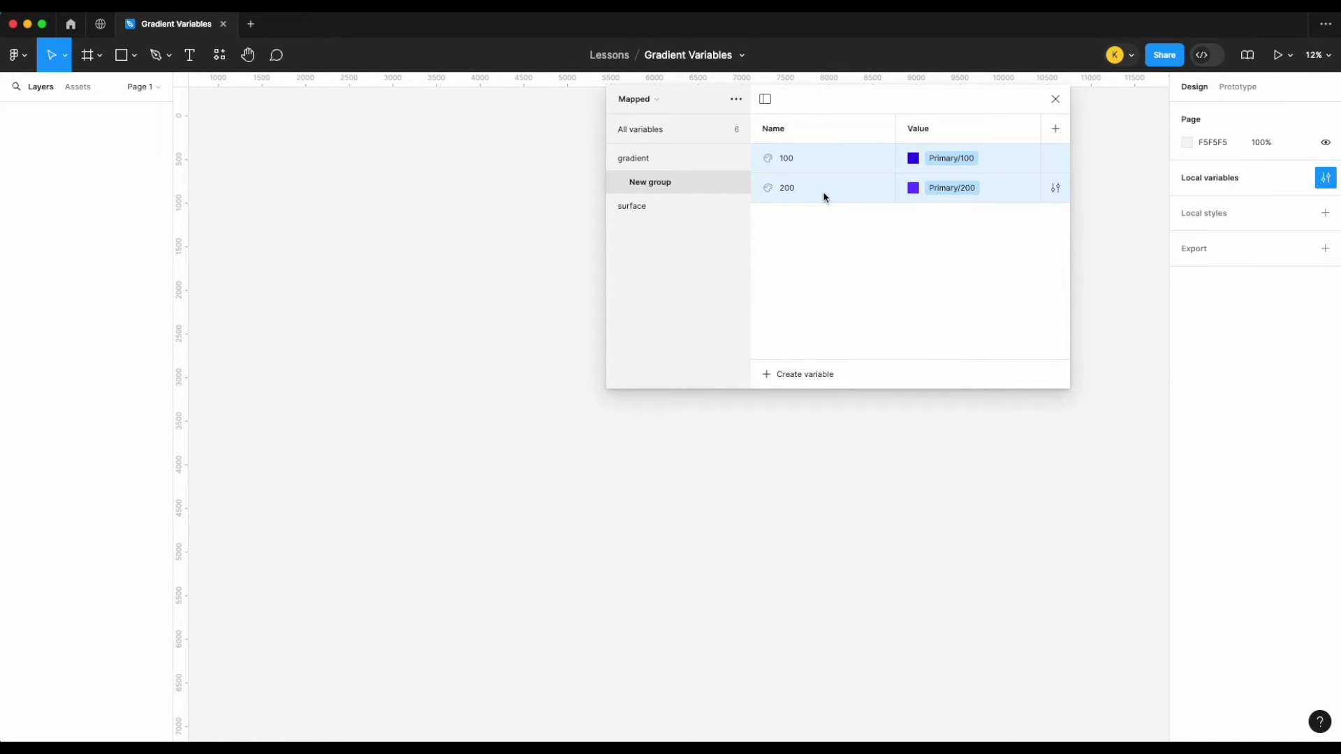
{"action": "double_click", "coordinate": [655, 180]}
{"action": "type", "text": "blue"}
{"action": "key", "text": "Return"}
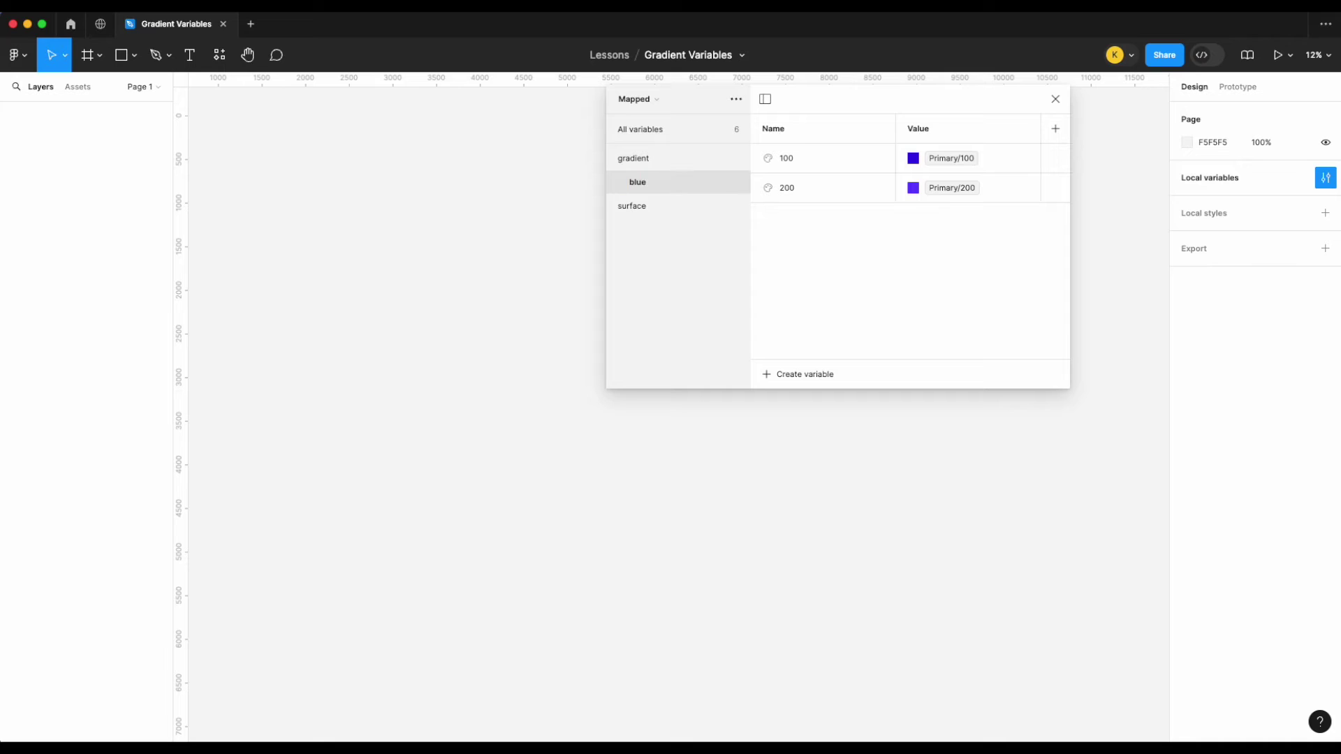
Group the gradient variable 300 in a new subgroup named red and close the local variables window.
{"action": "left_click", "coordinate": [647, 156]}
{"action": "left_click", "coordinate": [834, 161]}
{"action": "right_click", "coordinate": [834, 160]}
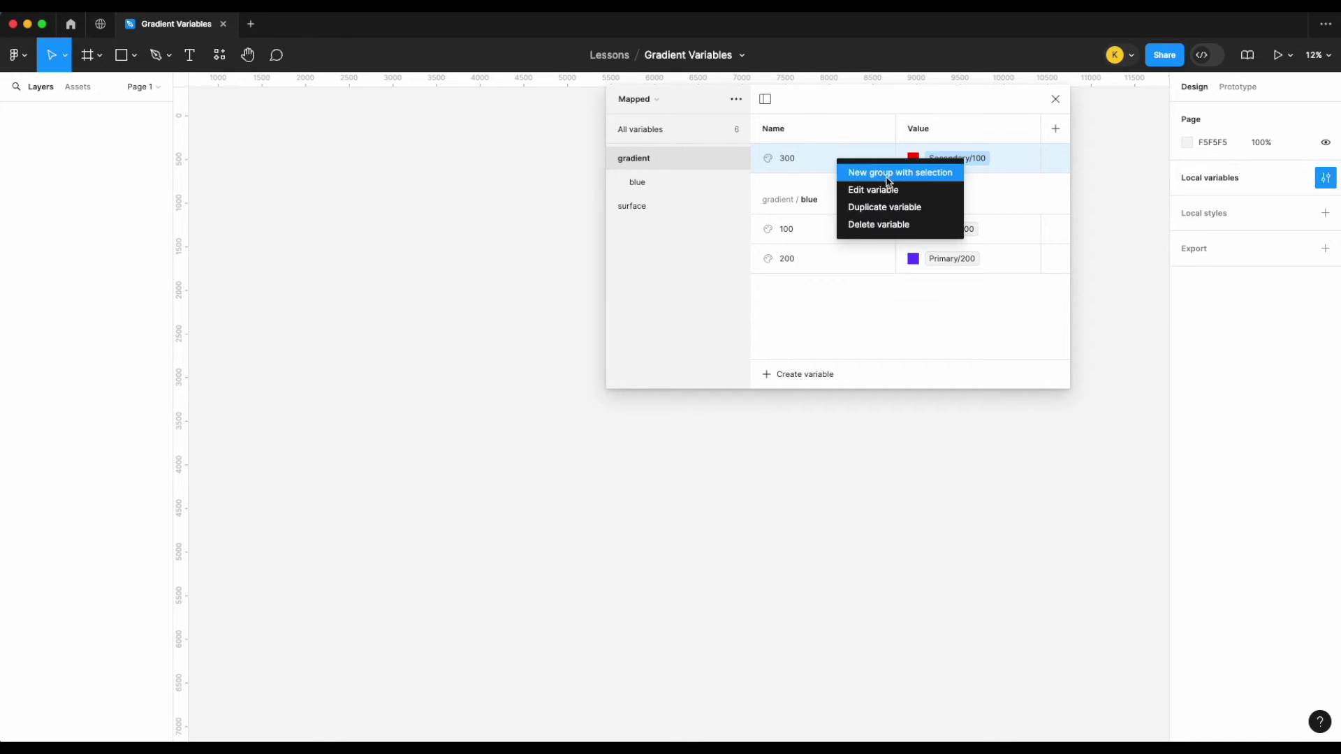
{"action": "left_click", "coordinate": [876, 172]}
{"action": "double_click", "coordinate": [667, 208]}
{"action": "type", "text": "red"}
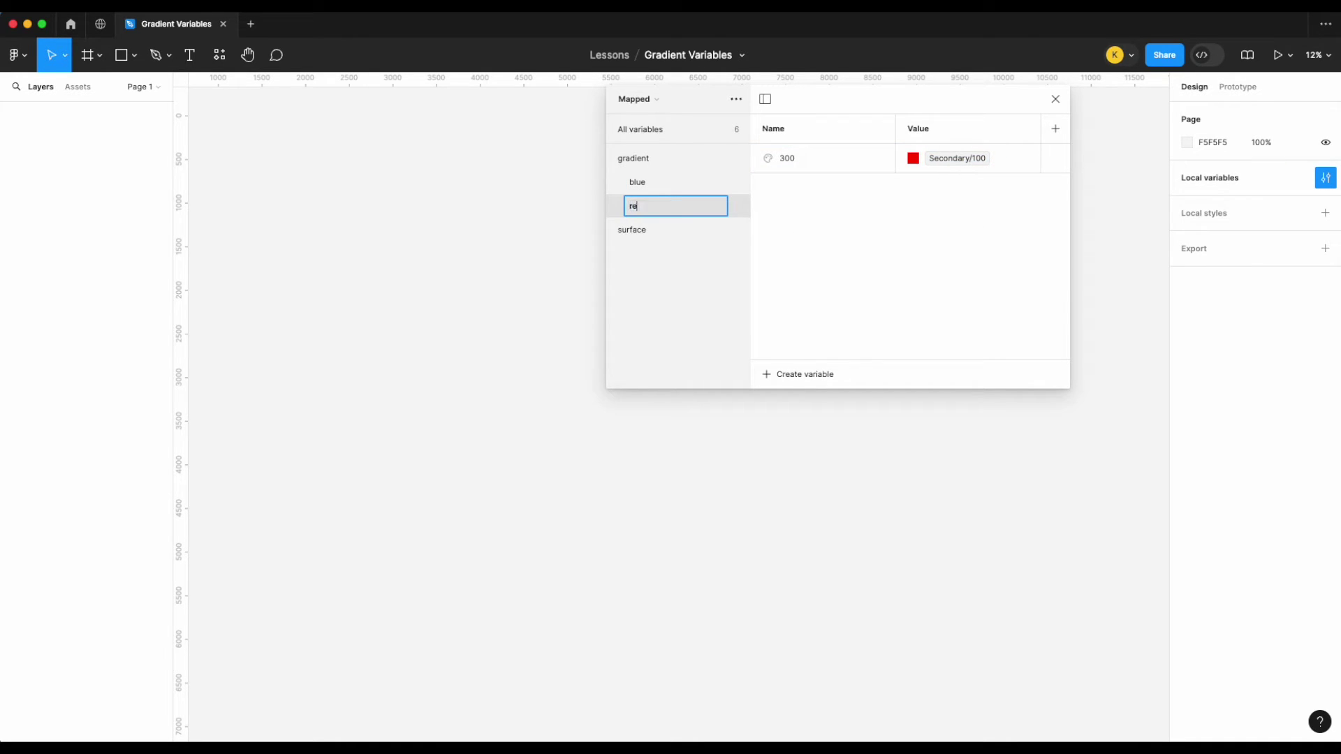
{"action": "key", "text": "Return"}
{"action": "left_click", "coordinate": [1055, 99]}
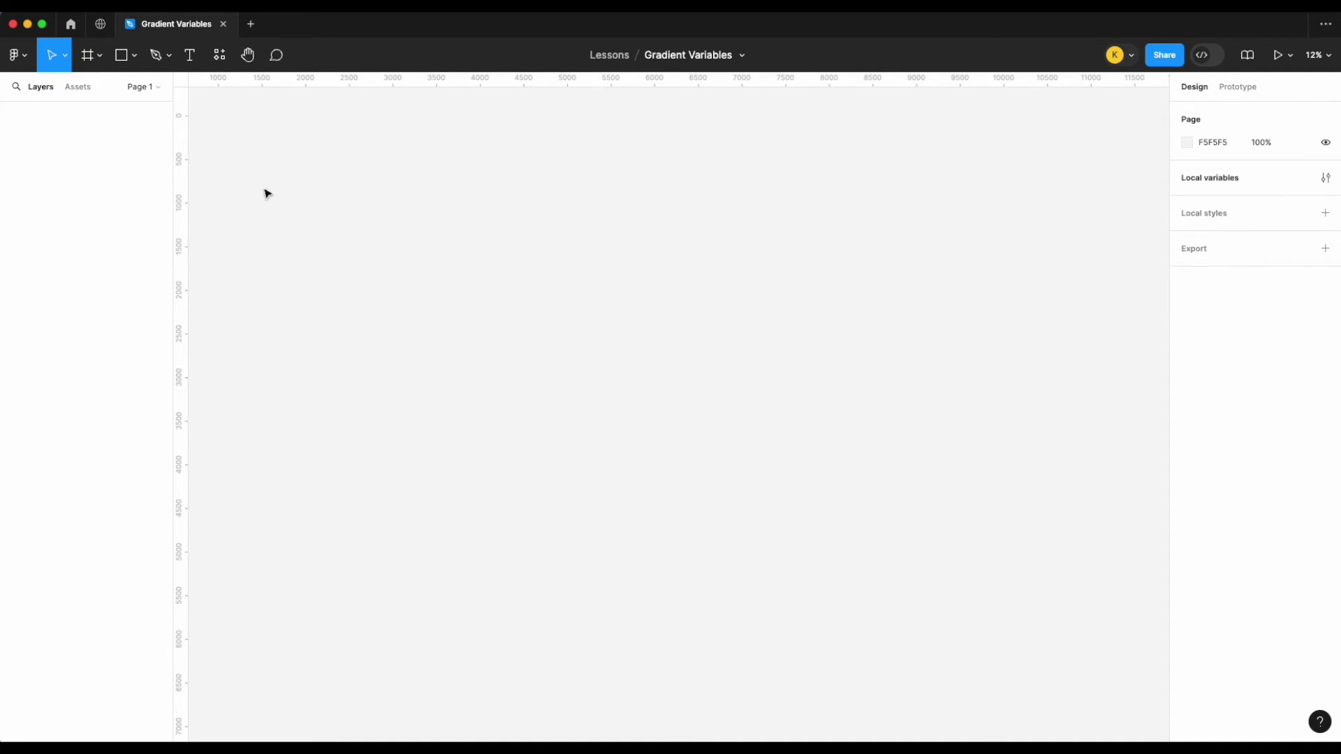
Draw a square of about 3080 × 3080 on the empty canvas with the Rectangle tool.
{"action": "left_click", "coordinate": [133, 56]}
{"action": "left_click", "coordinate": [187, 94]}
{"action": "left_click_drag", "start_coordinate": [549, 191], "coordinate": [817, 419]}
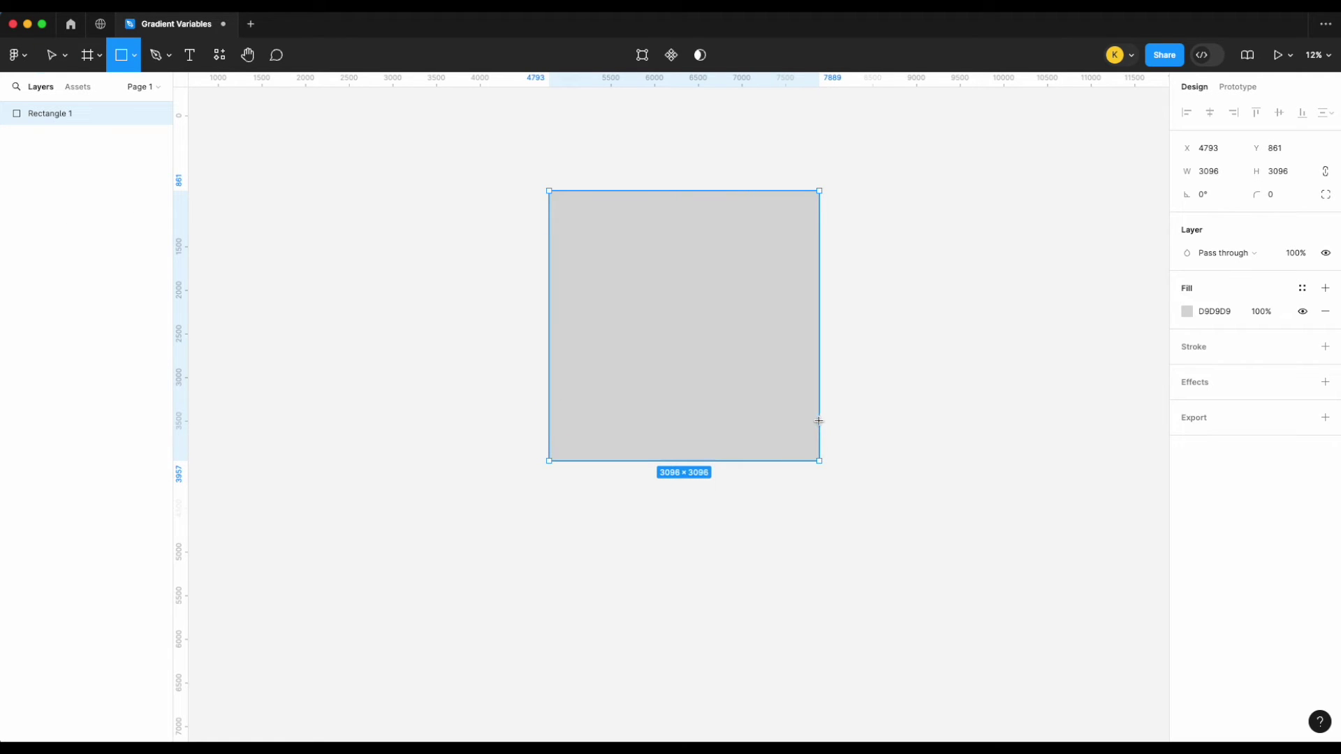
Examine the Mapped color variables offered for the square's fill, and close the list without applying one and deselect the square.
{"action": "left_click", "coordinate": [1301, 288]}
{"action": "scroll", "coordinate": [1086, 496], "scroll_direction": "down", "scroll_amount": 3}
{"action": "scroll", "coordinate": [1087, 496], "scroll_direction": "down", "scroll_amount": 1}
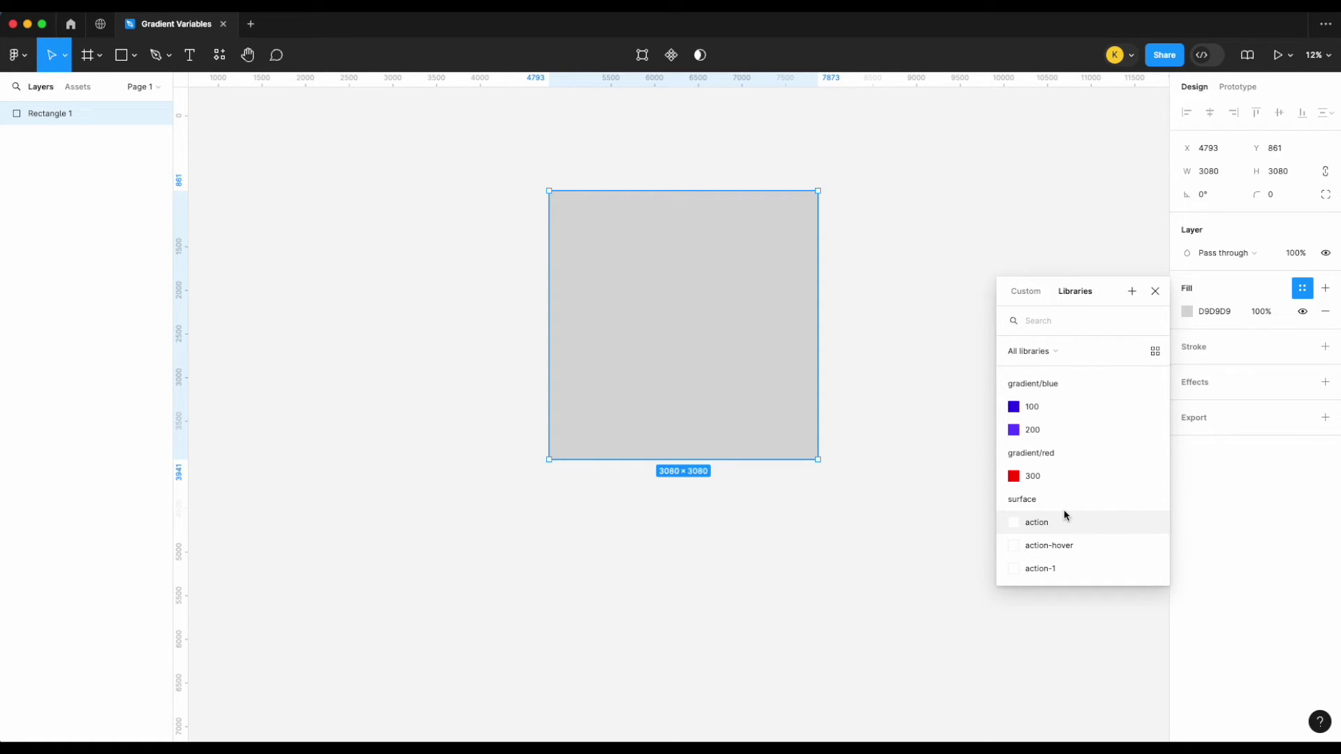
{"action": "scroll", "coordinate": [1063, 515], "scroll_direction": "up", "scroll_amount": 1}
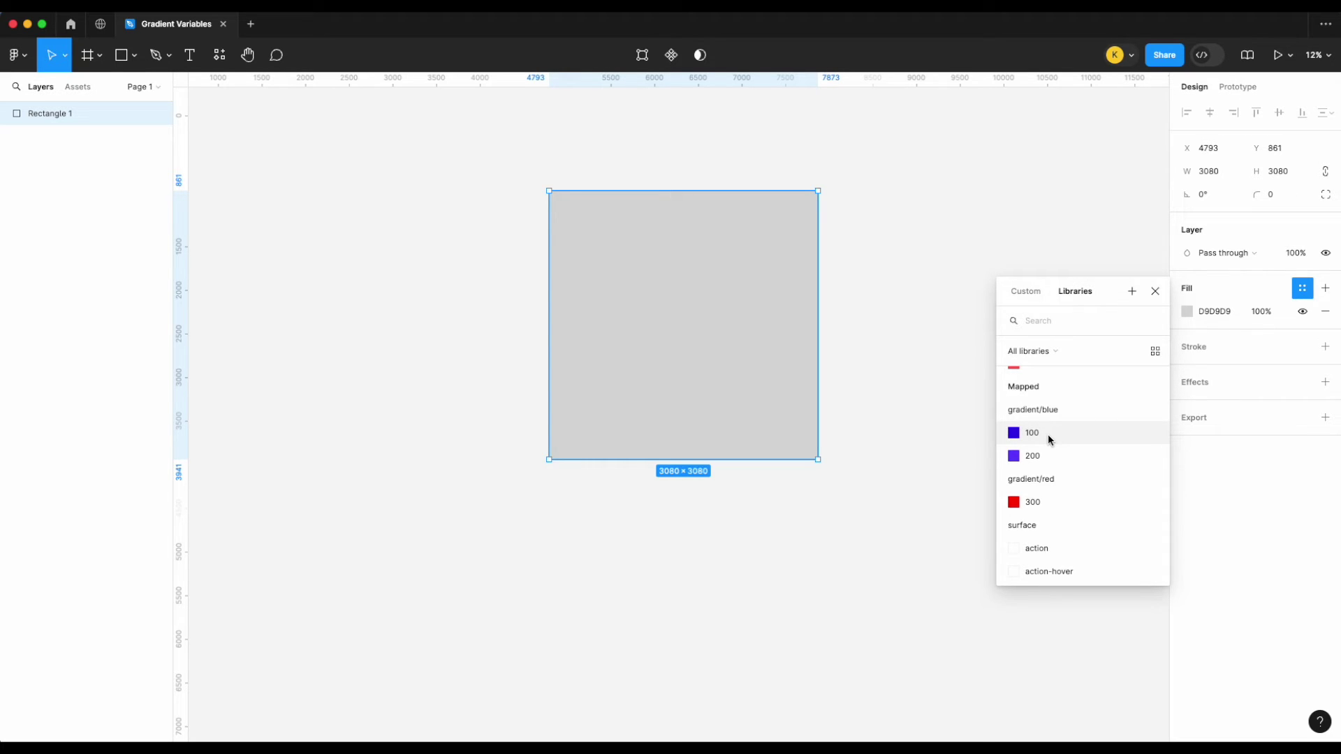
{"action": "left_click", "coordinate": [1155, 291]}
{"action": "left_click", "coordinate": [1011, 308]}
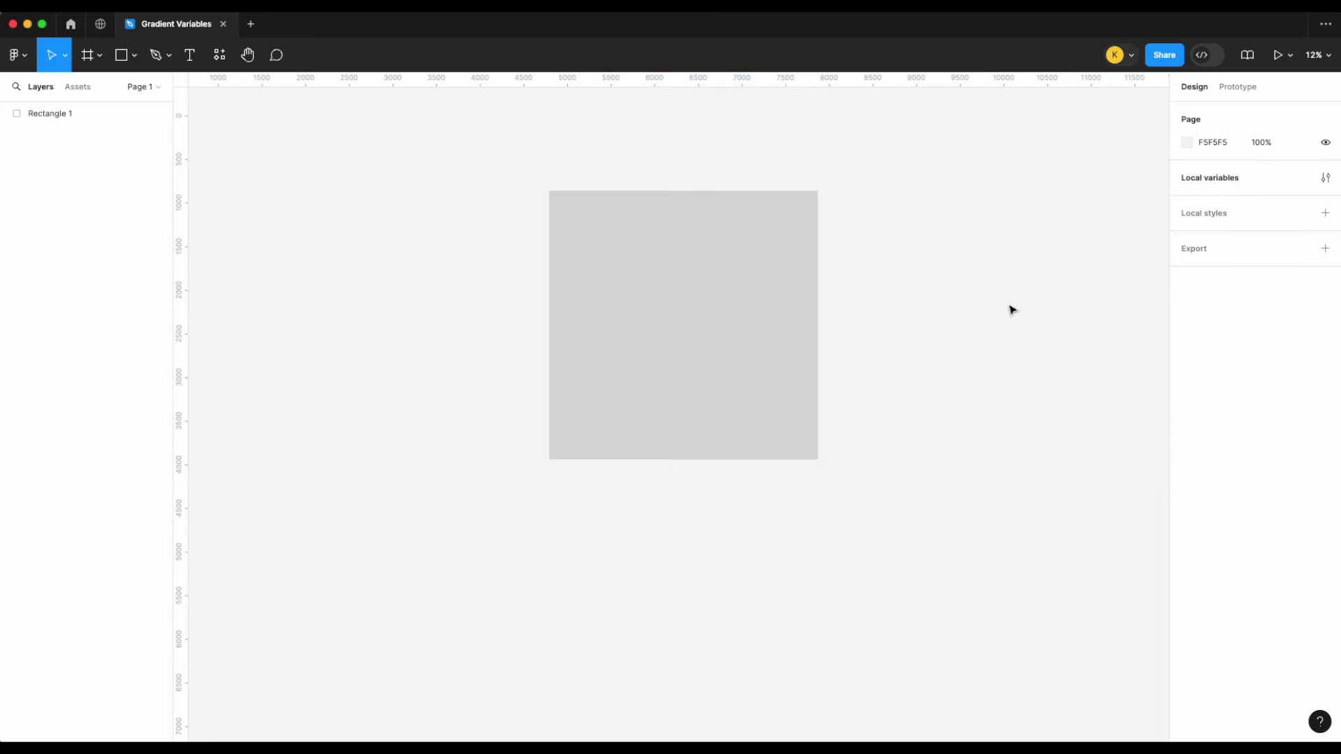
Turn off every supported property in the color scoping of the Mapped gradient variables 100, 200 and 300, and close the variables window.
{"action": "left_click", "coordinate": [1324, 177]}
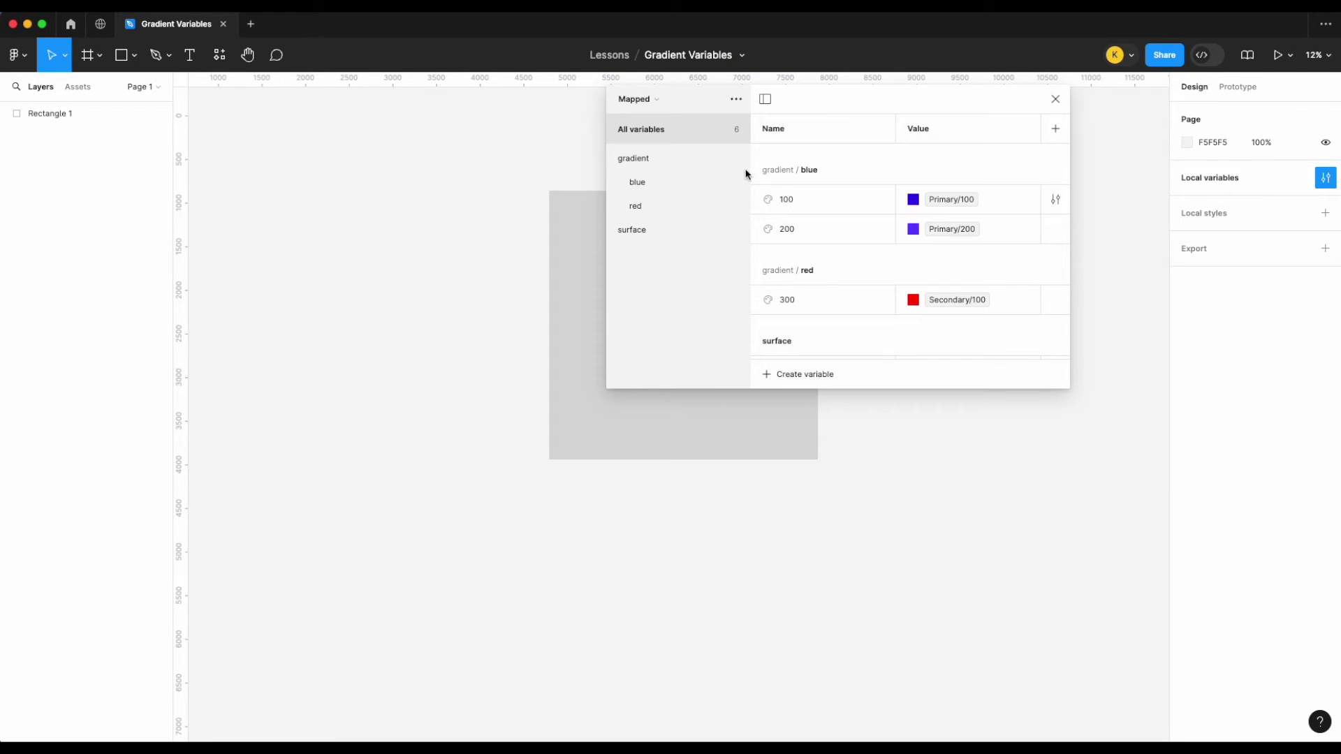
{"action": "left_click", "coordinate": [671, 158]}
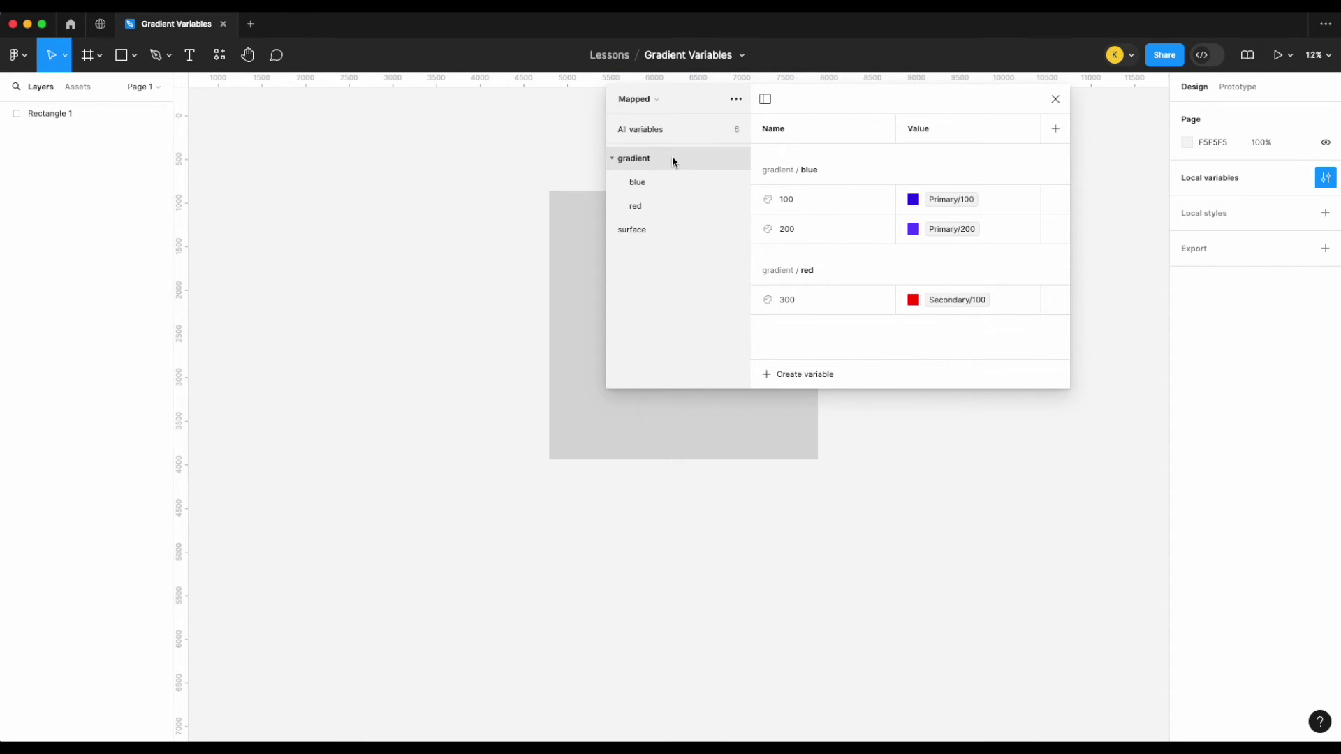
{"action": "left_click", "coordinate": [840, 196]}
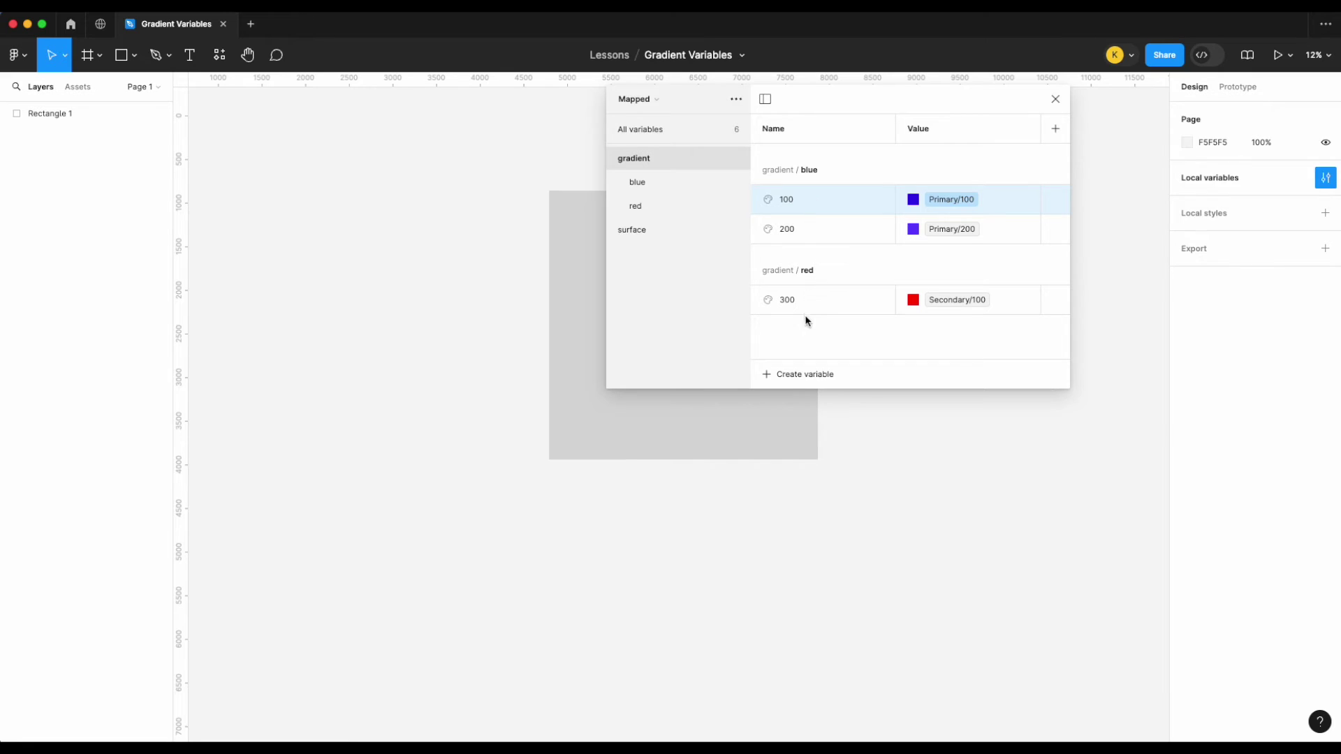
{"action": "left_click", "coordinate": [813, 305], "text": "shift"}
{"action": "right_click", "coordinate": [811, 299]}
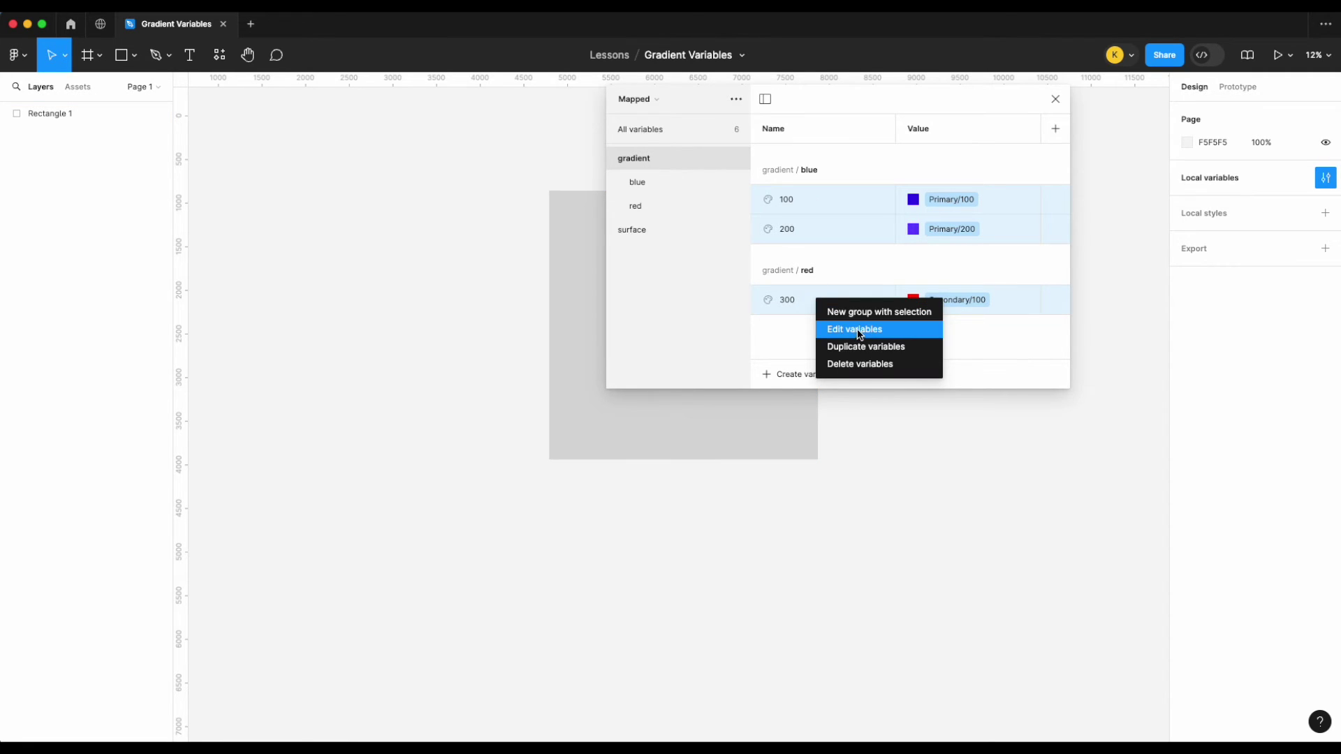
{"action": "left_click", "coordinate": [856, 329]}
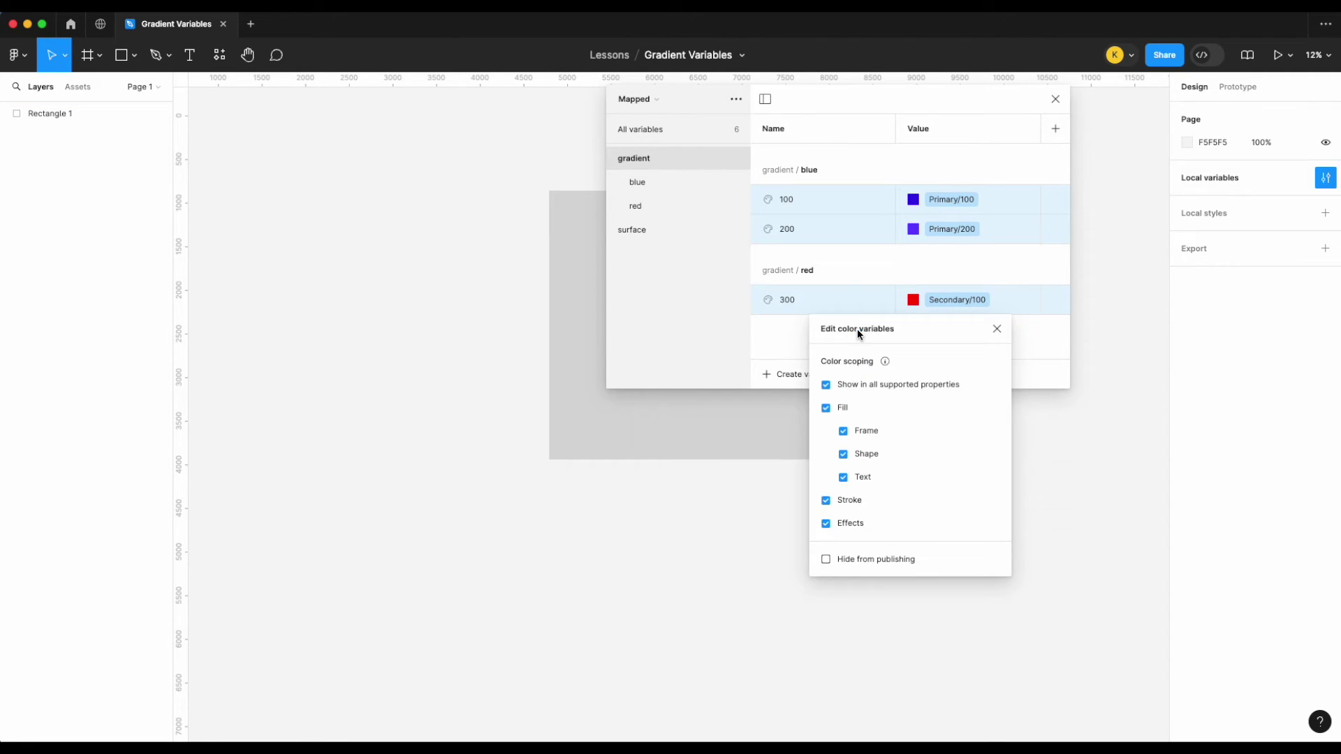
{"action": "left_click", "coordinate": [826, 385]}
{"action": "left_click", "coordinate": [997, 329]}
{"action": "left_click", "coordinate": [1055, 99]}
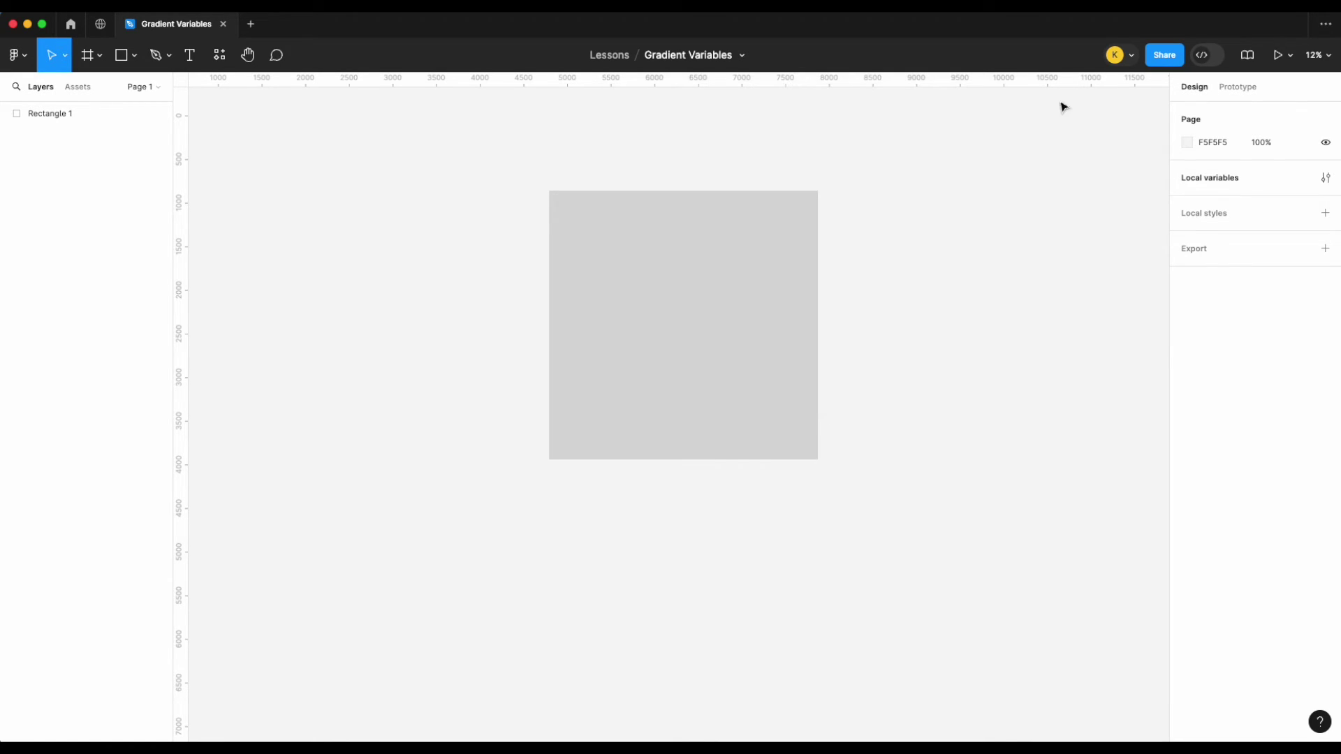
Check which Mapped variables are offered for the square's fill, and deselect the square without applying one.
{"action": "left_click", "coordinate": [759, 318]}
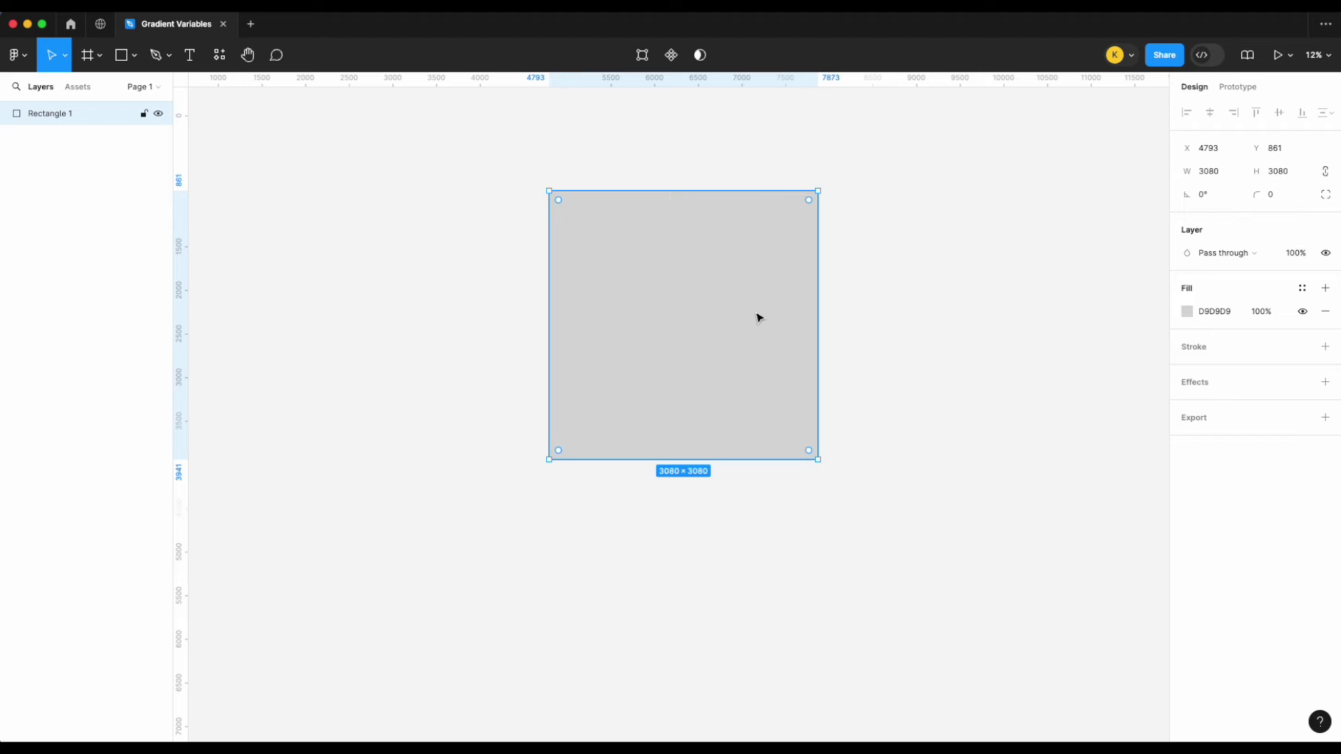
{"action": "left_click", "coordinate": [1301, 288]}
{"action": "scroll", "coordinate": [1055, 570], "scroll_direction": "down", "scroll_amount": 5}
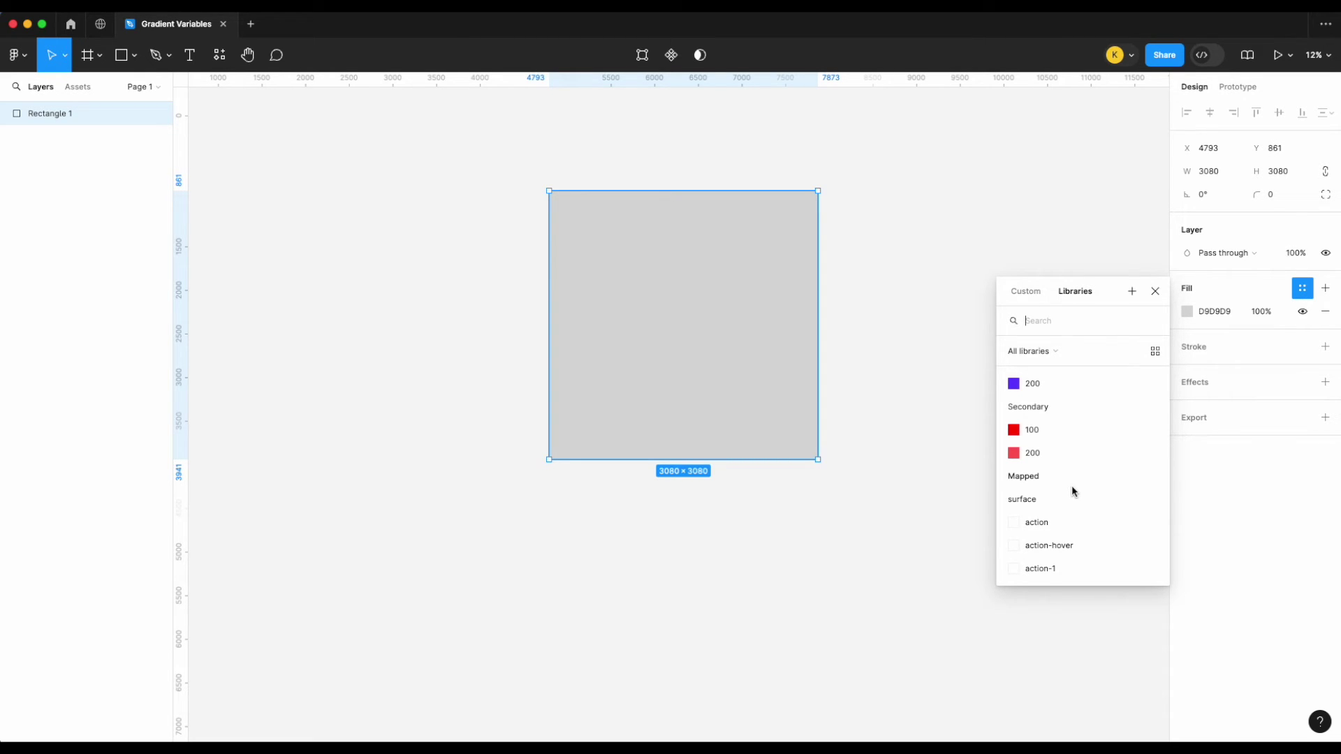
{"action": "left_click", "coordinate": [1163, 295]}
{"action": "left_click", "coordinate": [964, 329]}
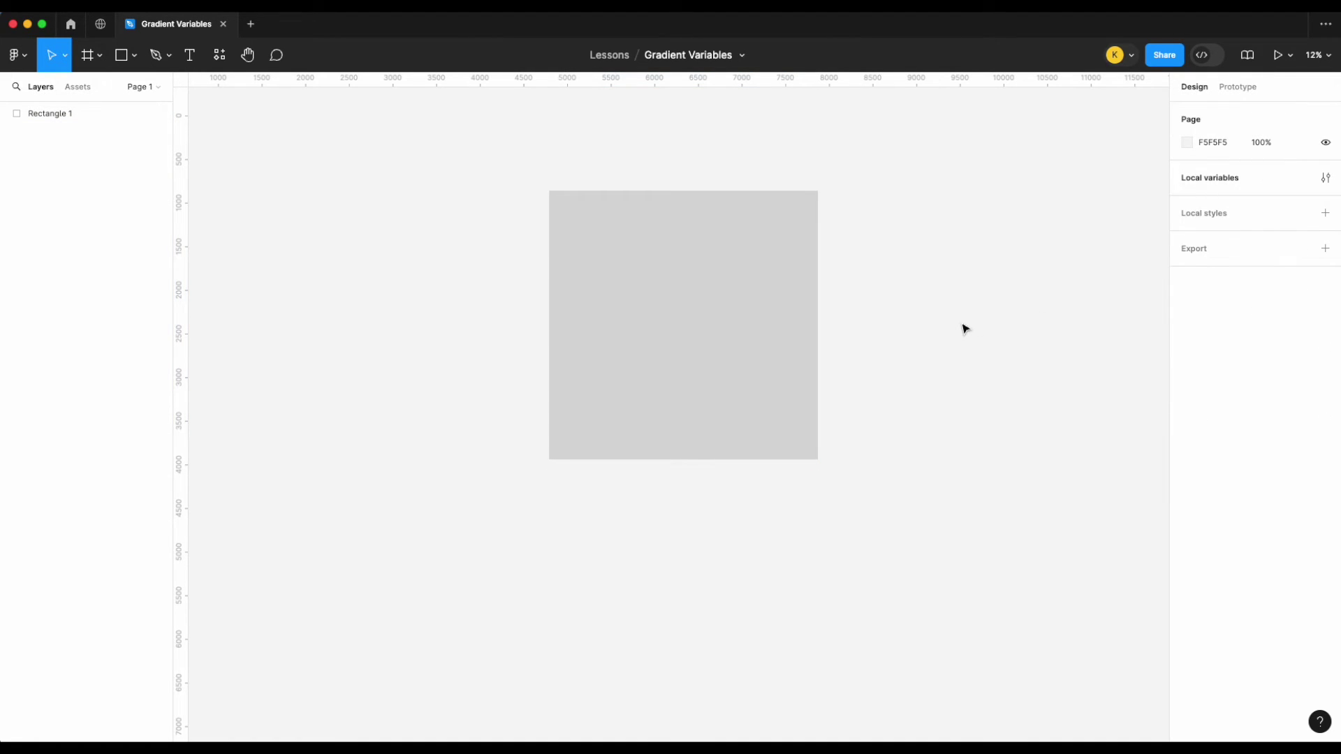
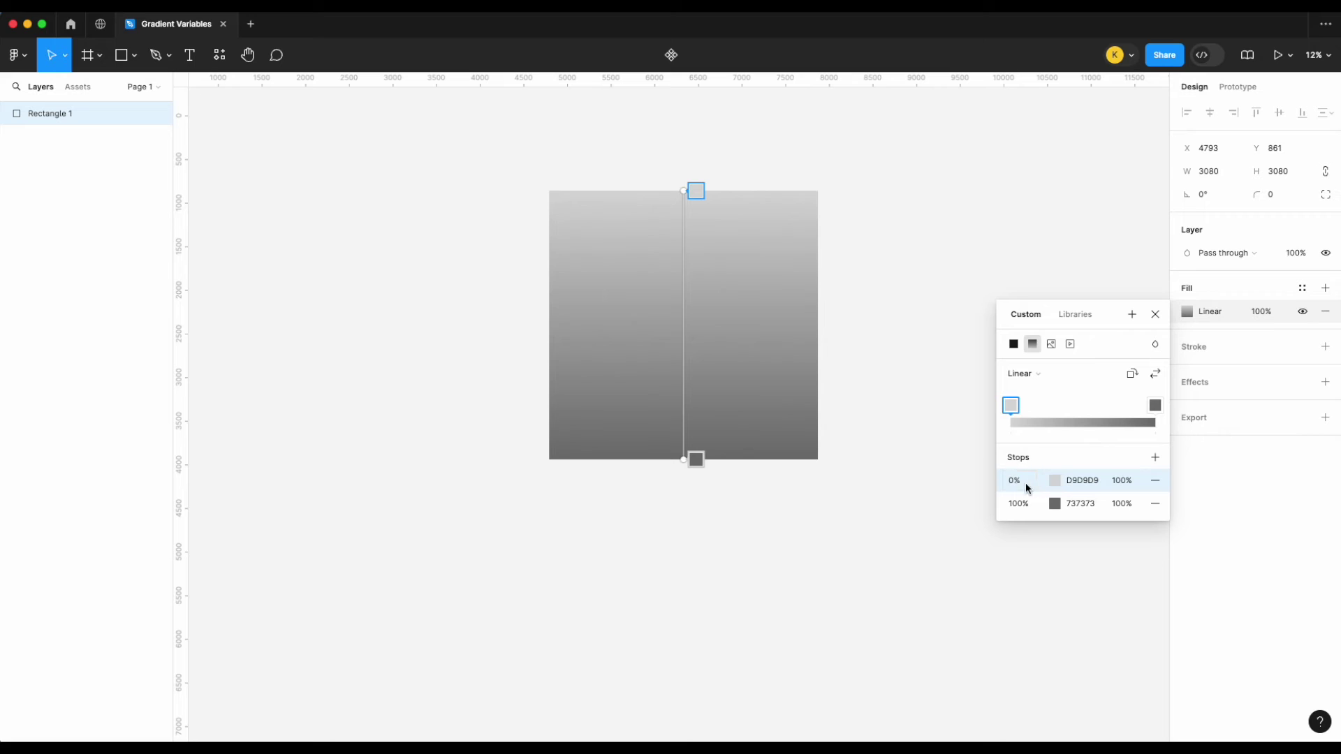
Try stops at 31%, 61% and 93% on the square's linear gradient, and reduce it back to stops at 0% and 100%.
{"action": "left_click", "coordinate": [1086, 421]}
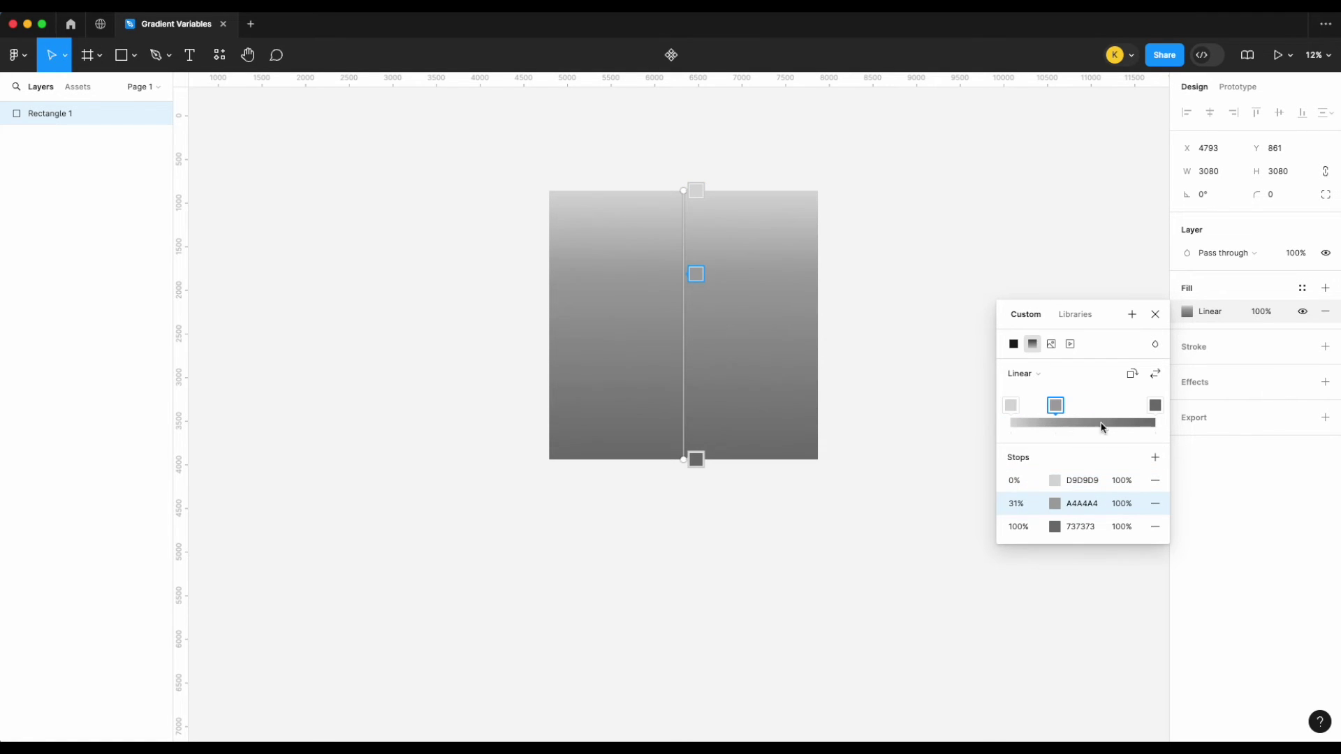
{"action": "left_click", "coordinate": [1100, 423]}
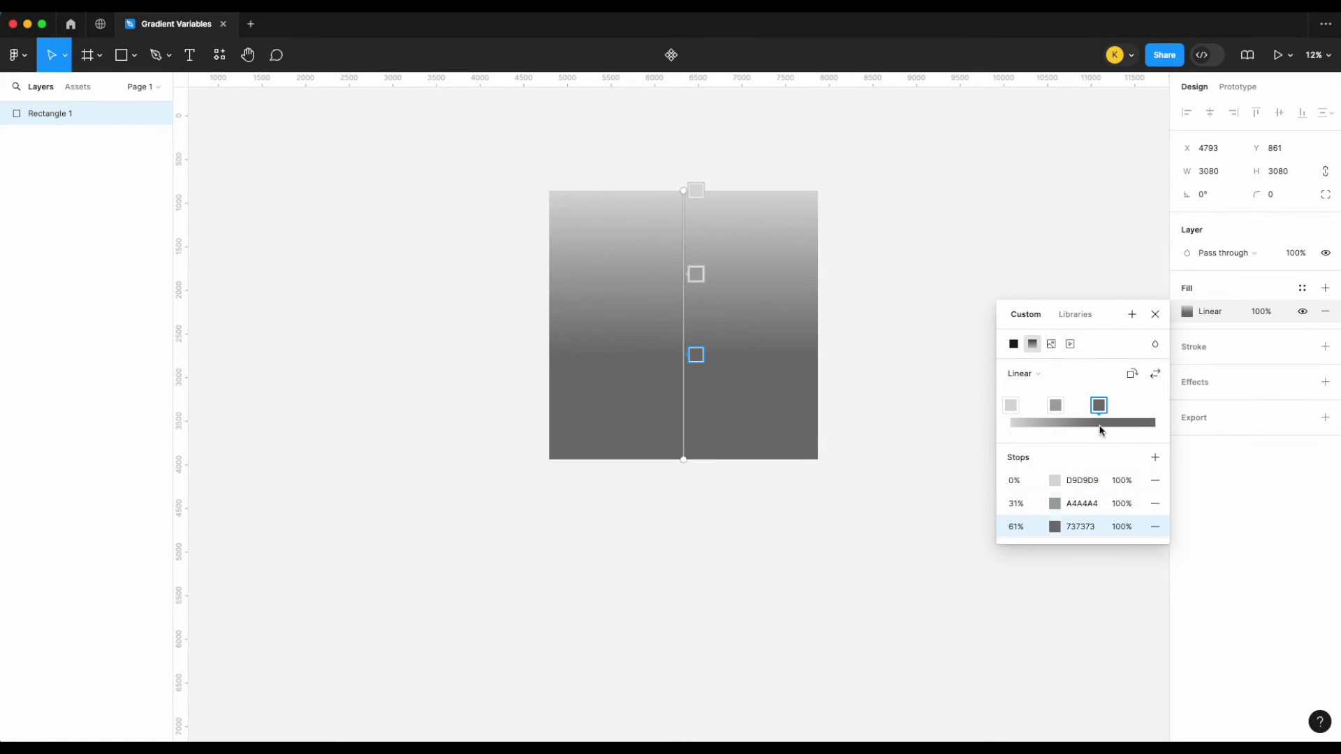
{"action": "left_click", "coordinate": [1142, 423]}
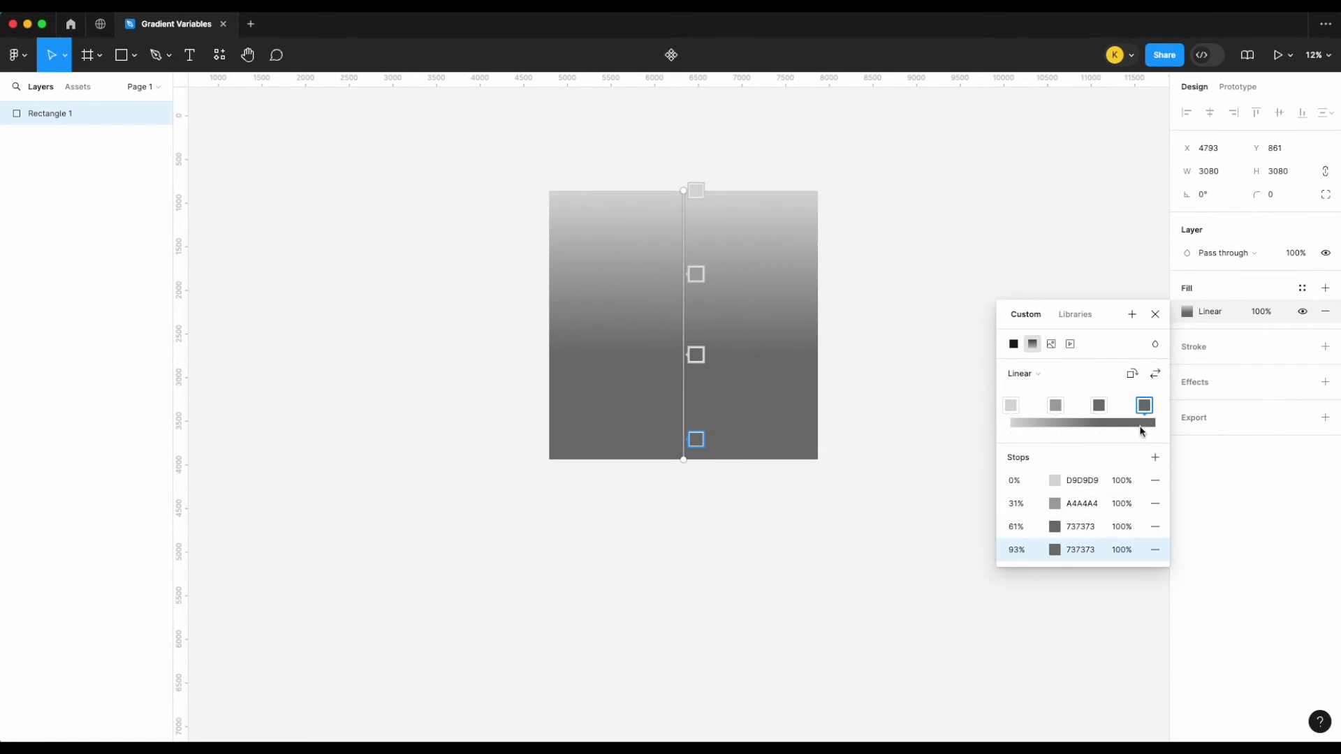
{"action": "left_click", "coordinate": [1155, 527]}
{"action": "left_click", "coordinate": [1155, 503]}
{"action": "left_click_drag", "start_coordinate": [1144, 405], "coordinate": [1206, 412]}
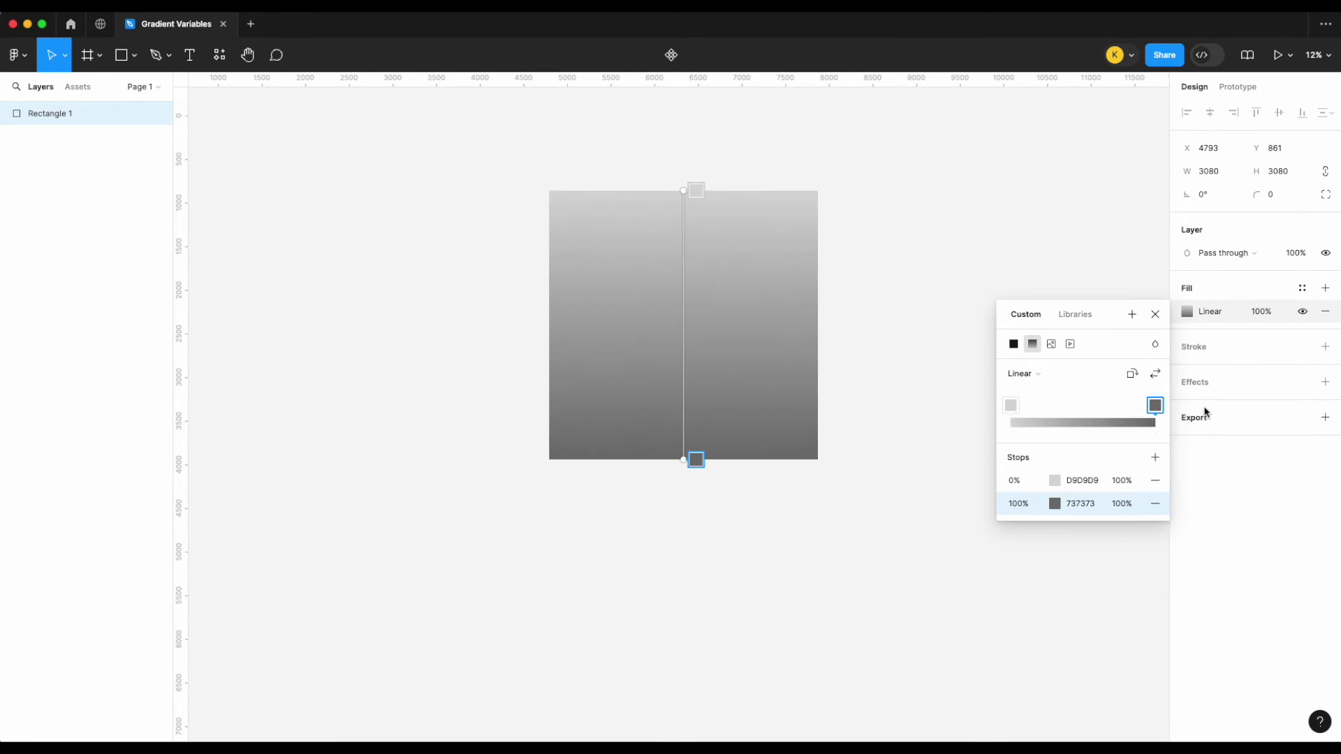
Check which Mapped variables are offered for the gradient's 0% stop, and close the fill settings without applying one.
{"action": "left_click", "coordinate": [1056, 481]}
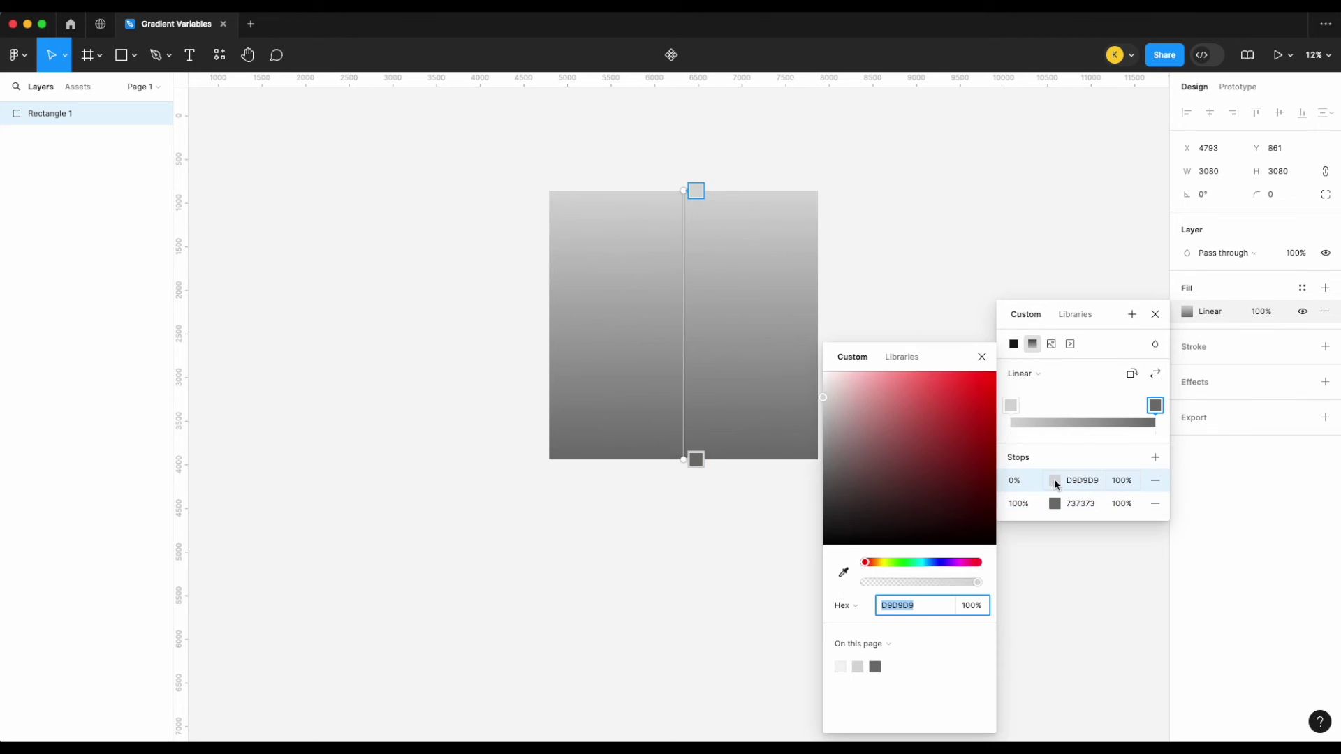
{"action": "left_click", "coordinate": [907, 358]}
{"action": "scroll", "coordinate": [897, 559], "scroll_direction": "down", "scroll_amount": 5}
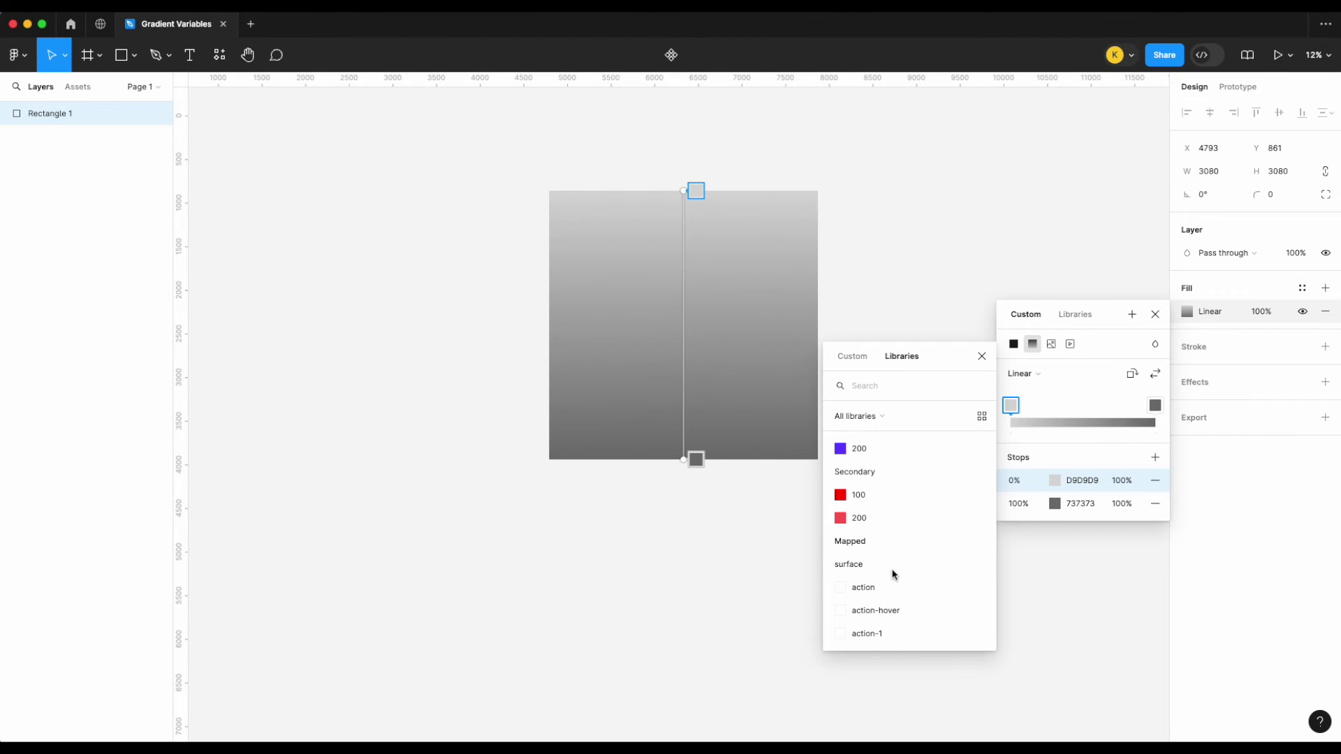
{"action": "scroll", "coordinate": [892, 556], "scroll_direction": "up", "scroll_amount": 2}
{"action": "left_click", "coordinate": [982, 356]}
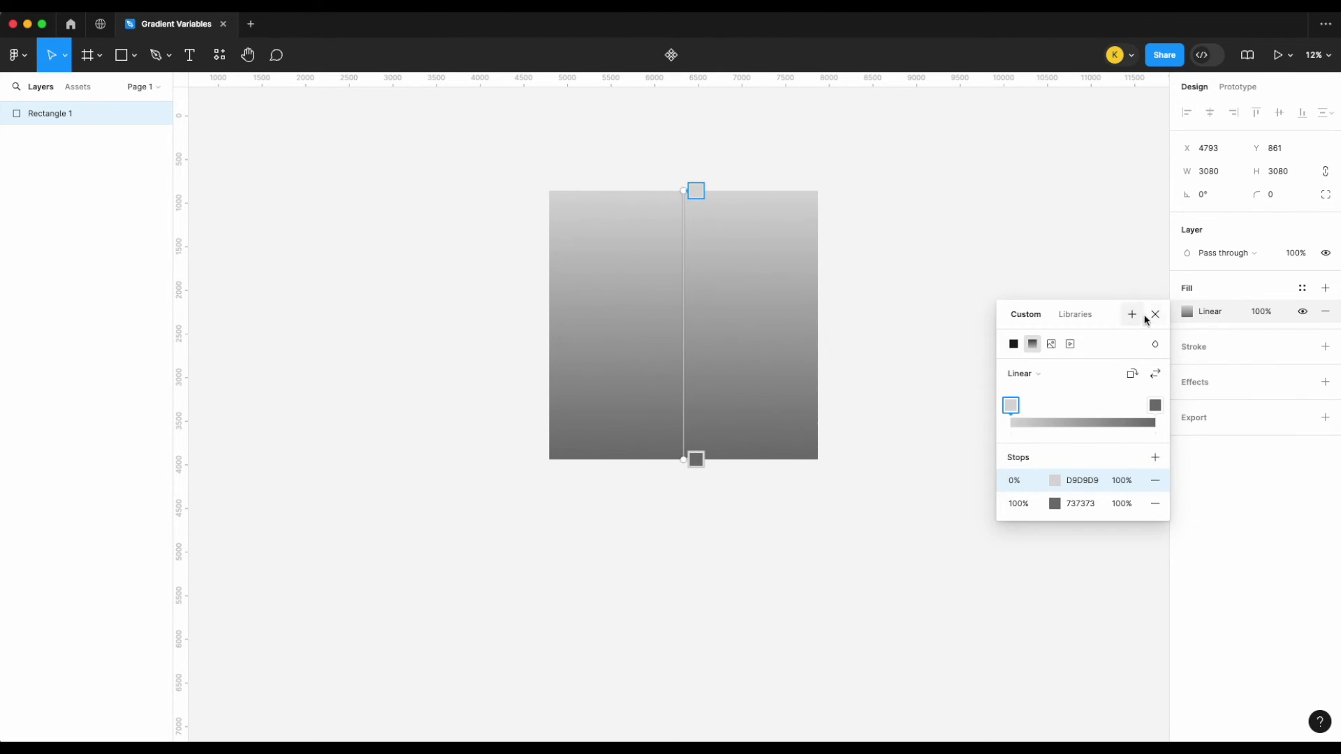
{"action": "left_click", "coordinate": [1155, 314]}
{"action": "left_click", "coordinate": [1038, 312]}
Make the Mapped gradient variables 100, 200 and 300 show in all supported properties again and close the variables window.
{"action": "left_click", "coordinate": [1325, 177]}
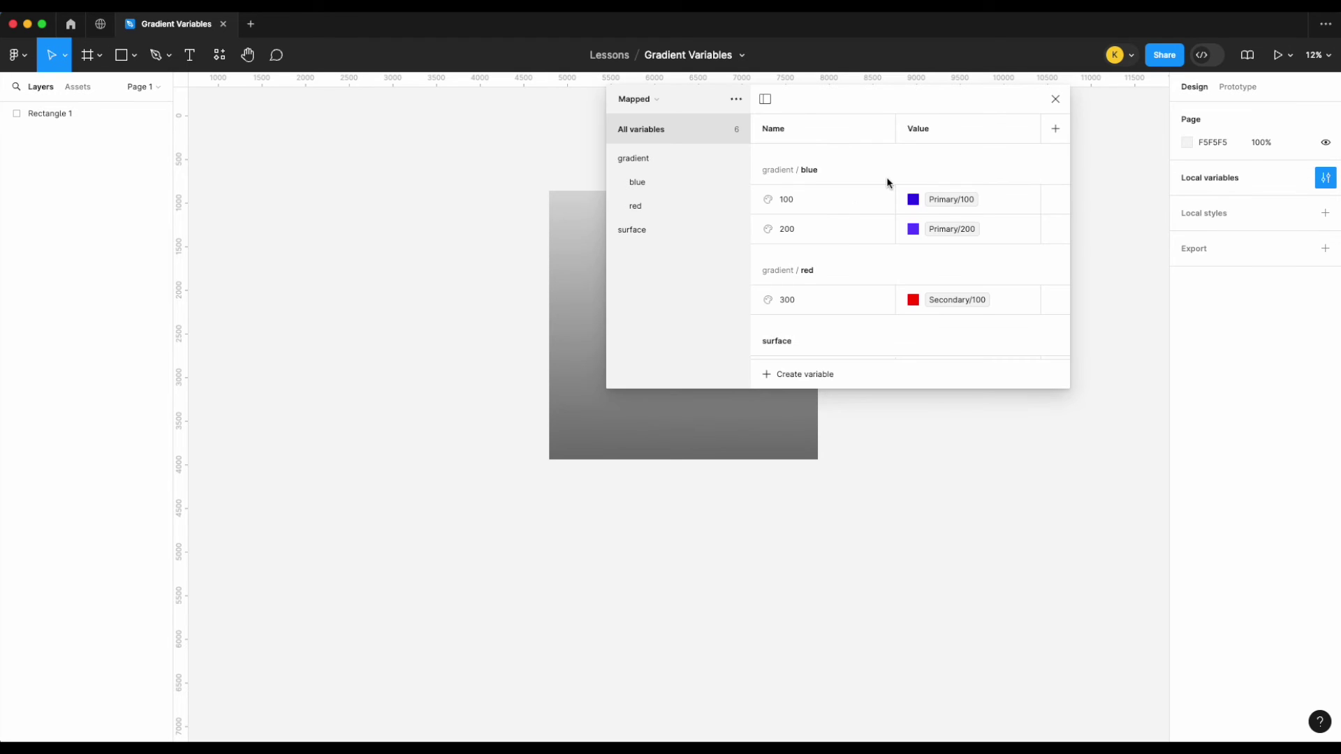
{"action": "left_click", "coordinate": [661, 157]}
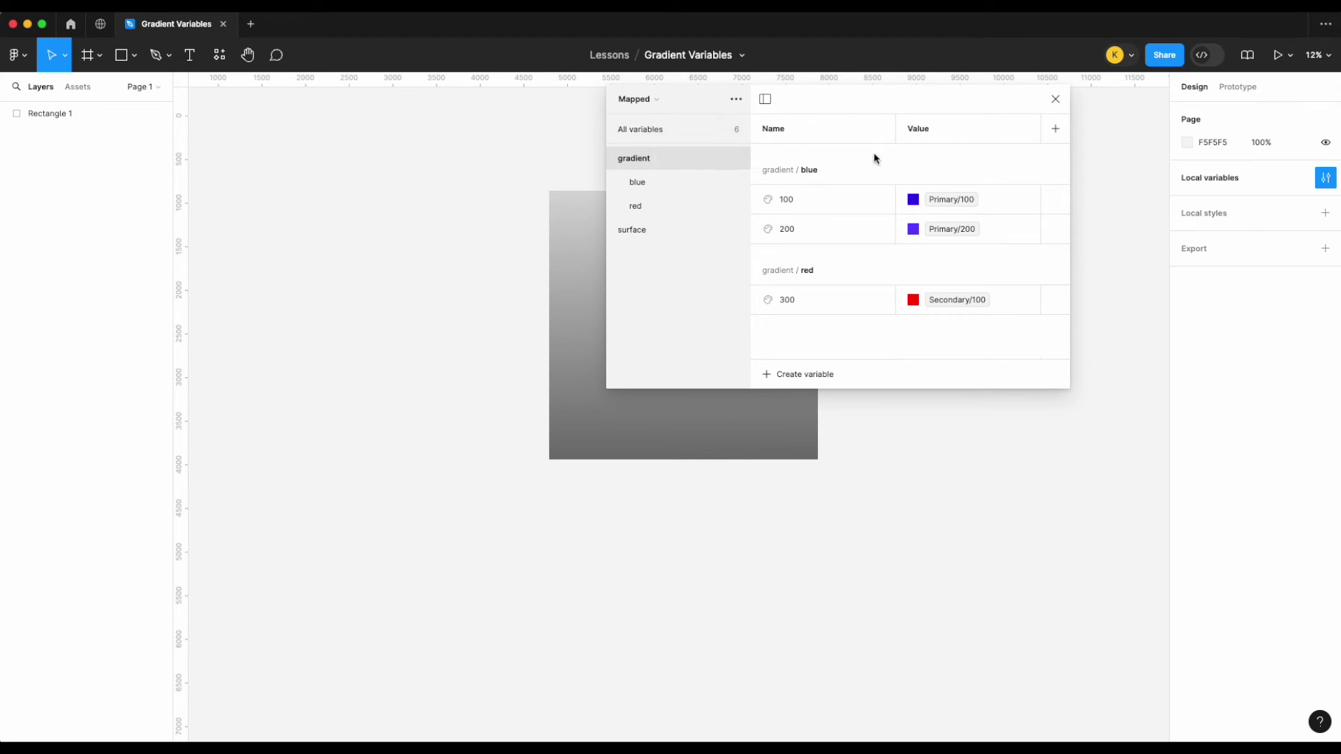
{"action": "left_click", "coordinate": [819, 202]}
{"action": "left_click", "coordinate": [814, 307], "text": "shift"}
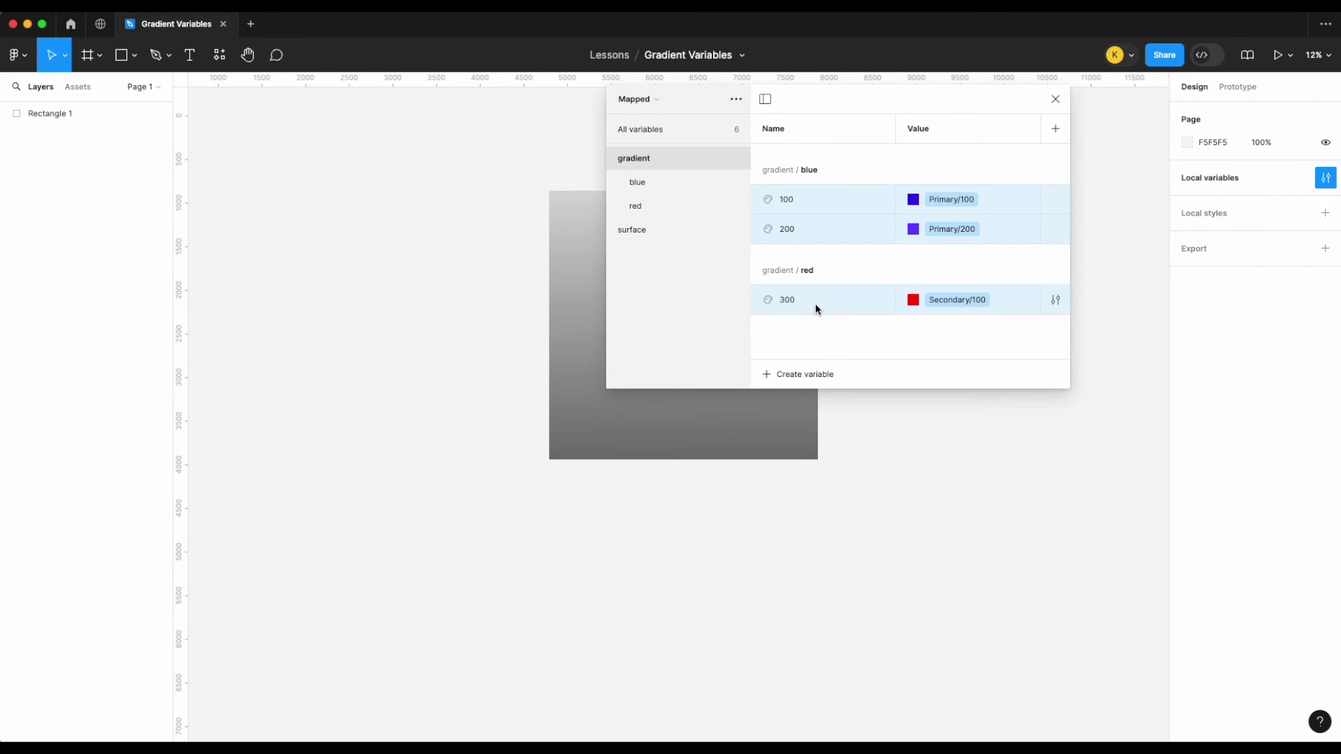
{"action": "right_click", "coordinate": [815, 303]}
{"action": "left_click", "coordinate": [842, 334]}
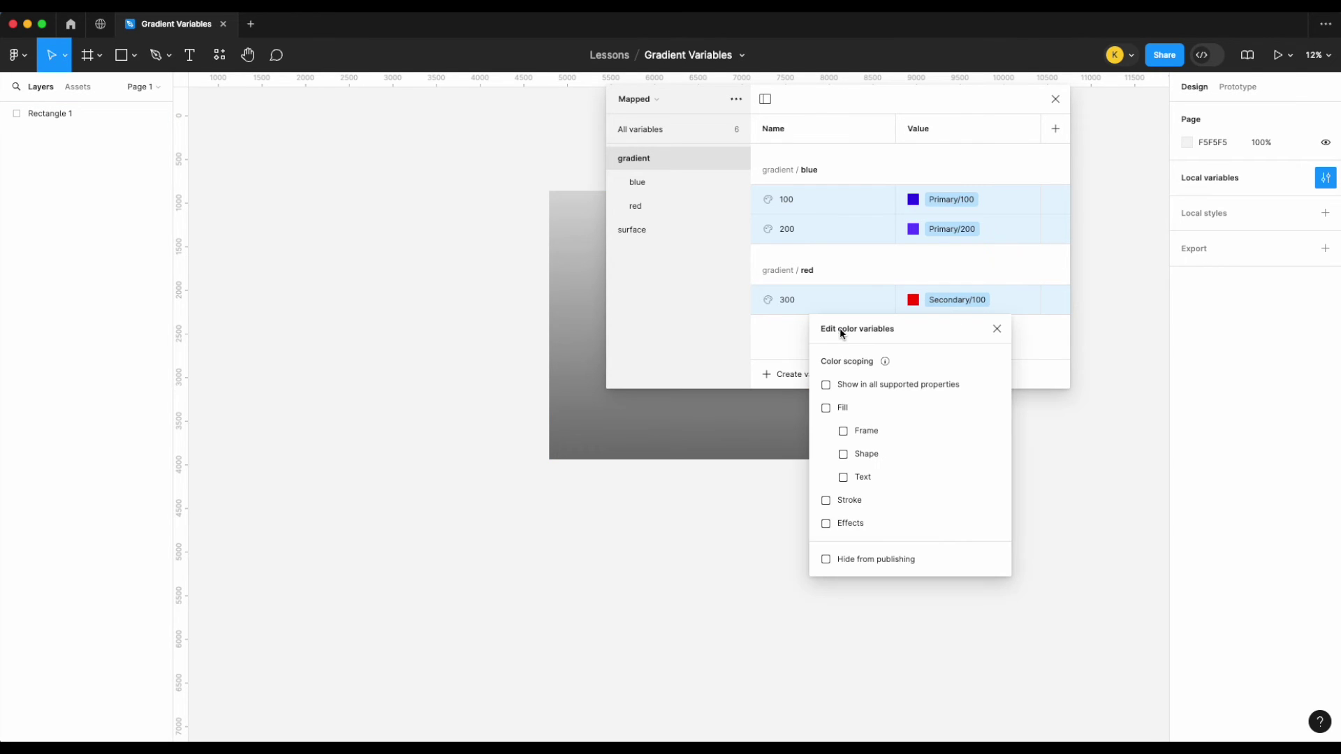
{"action": "left_click", "coordinate": [825, 384]}
{"action": "left_click", "coordinate": [997, 329]}
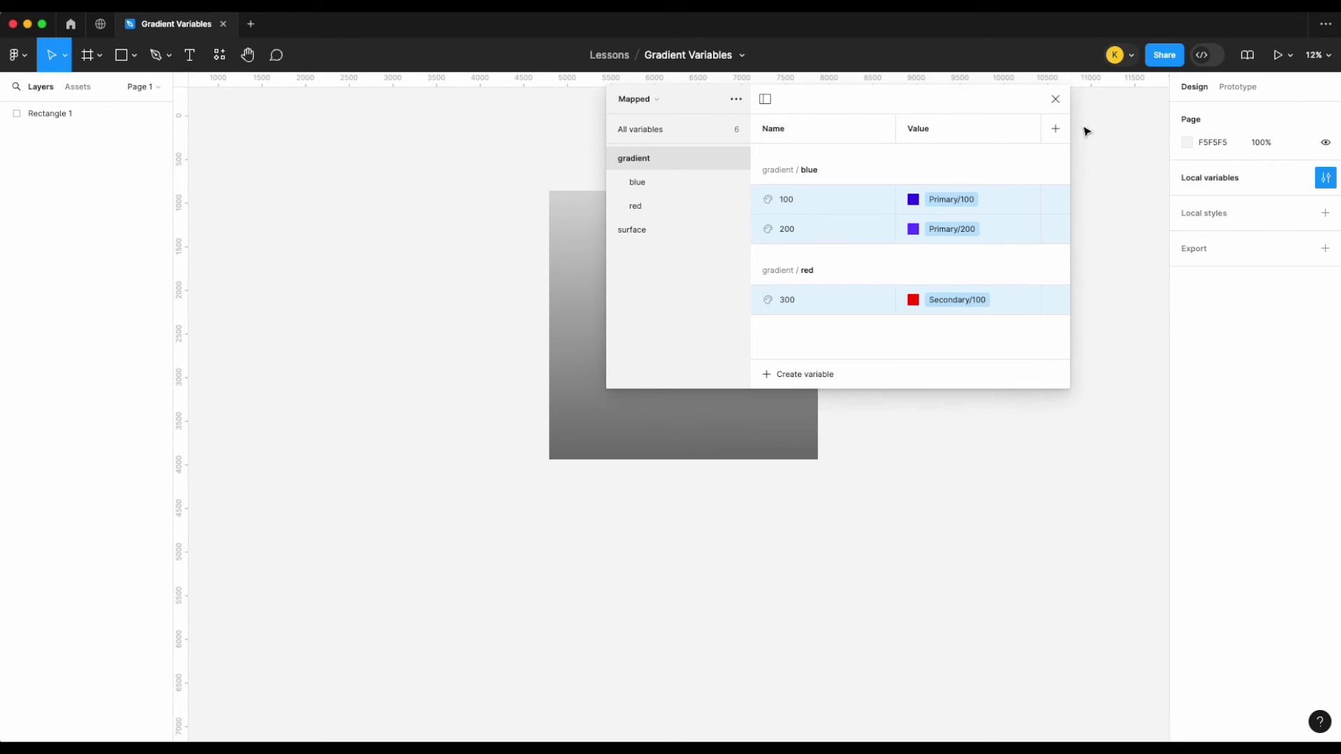
{"action": "left_click", "coordinate": [1055, 99]}
Apply the Mapped variable gradient/blue/100 to the 0% stop of the square's linear gradient.
{"action": "left_click", "coordinate": [762, 309]}
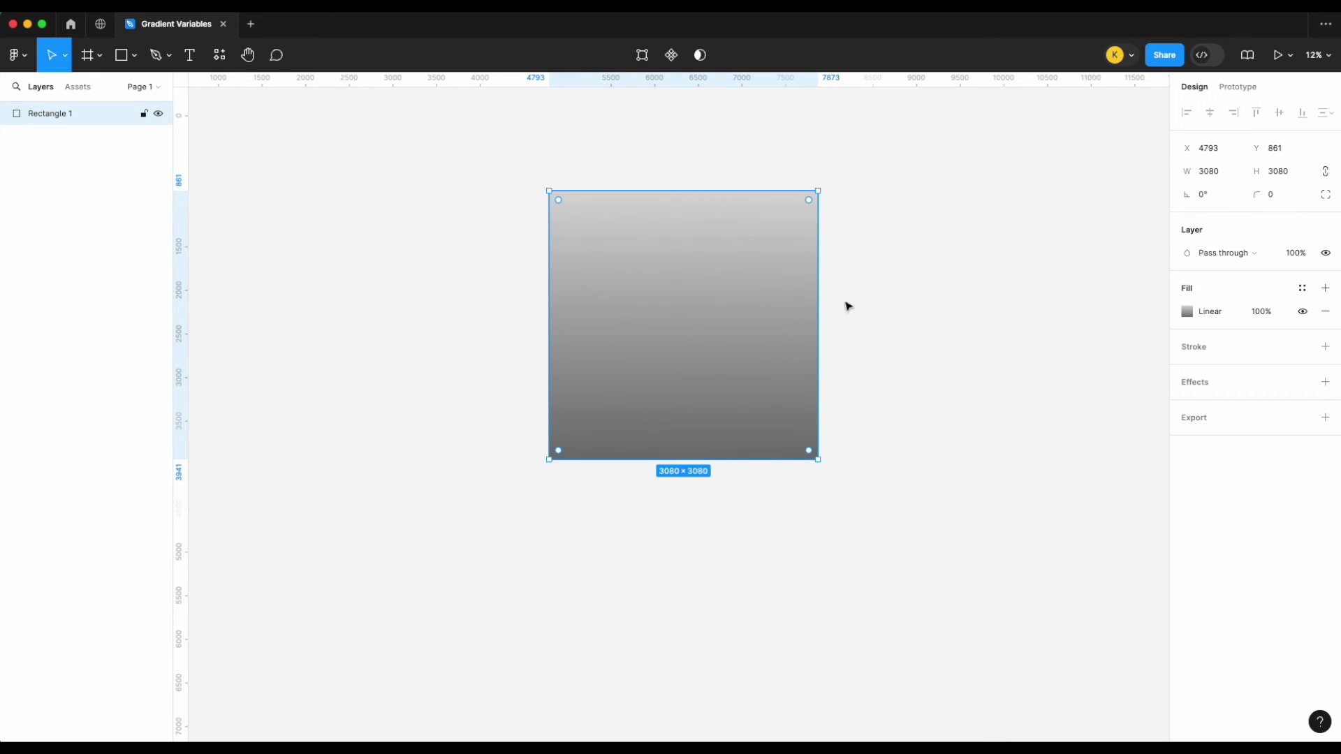
{"action": "left_click", "coordinate": [1187, 313]}
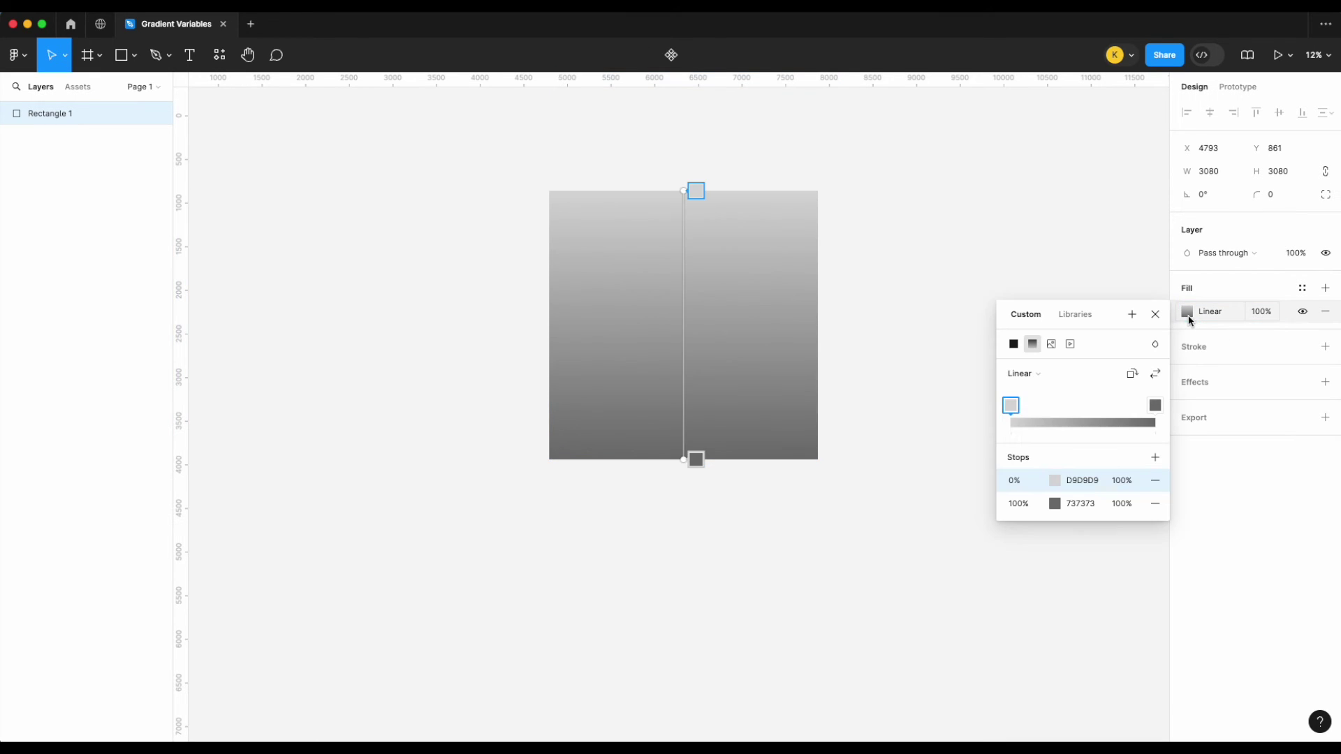
{"action": "left_click", "coordinate": [1055, 480]}
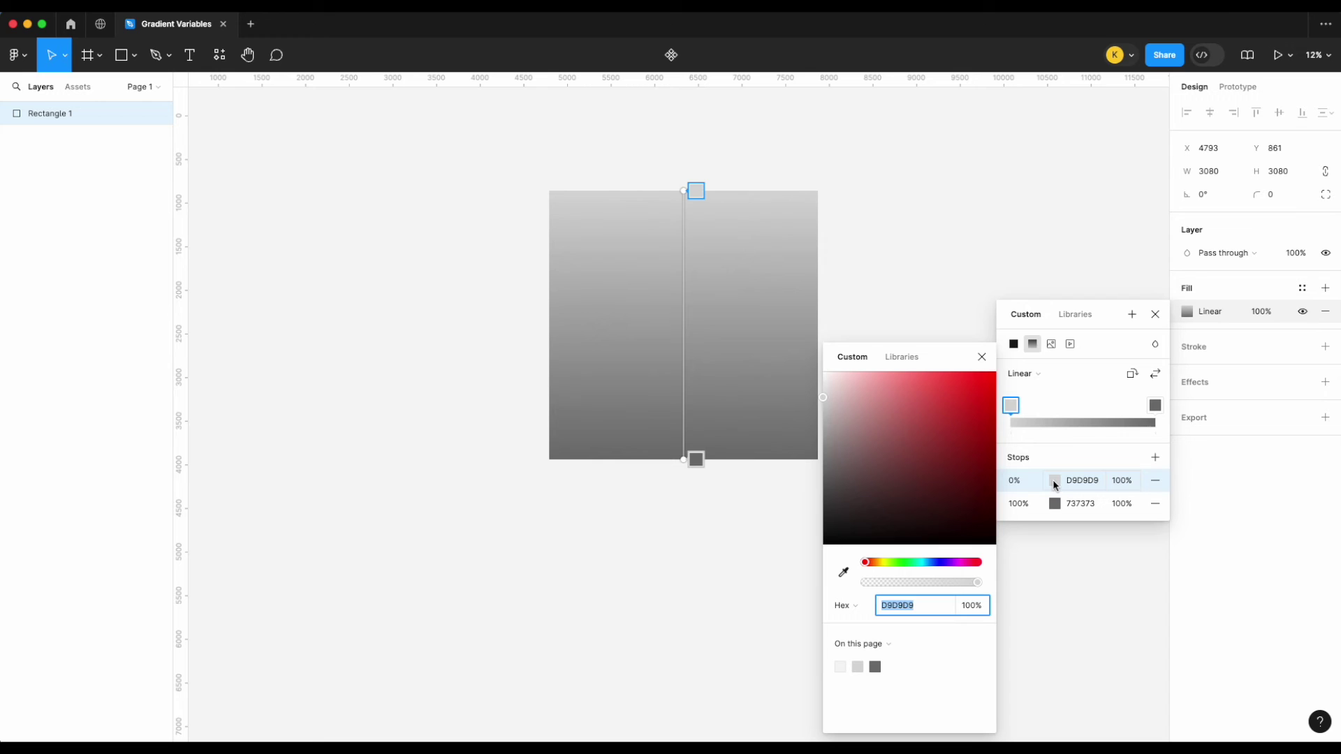
{"action": "left_click", "coordinate": [901, 357]}
{"action": "scroll", "coordinate": [879, 555], "scroll_direction": "down", "scroll_amount": 5}
{"action": "scroll", "coordinate": [878, 554], "scroll_direction": "down", "scroll_amount": 2}
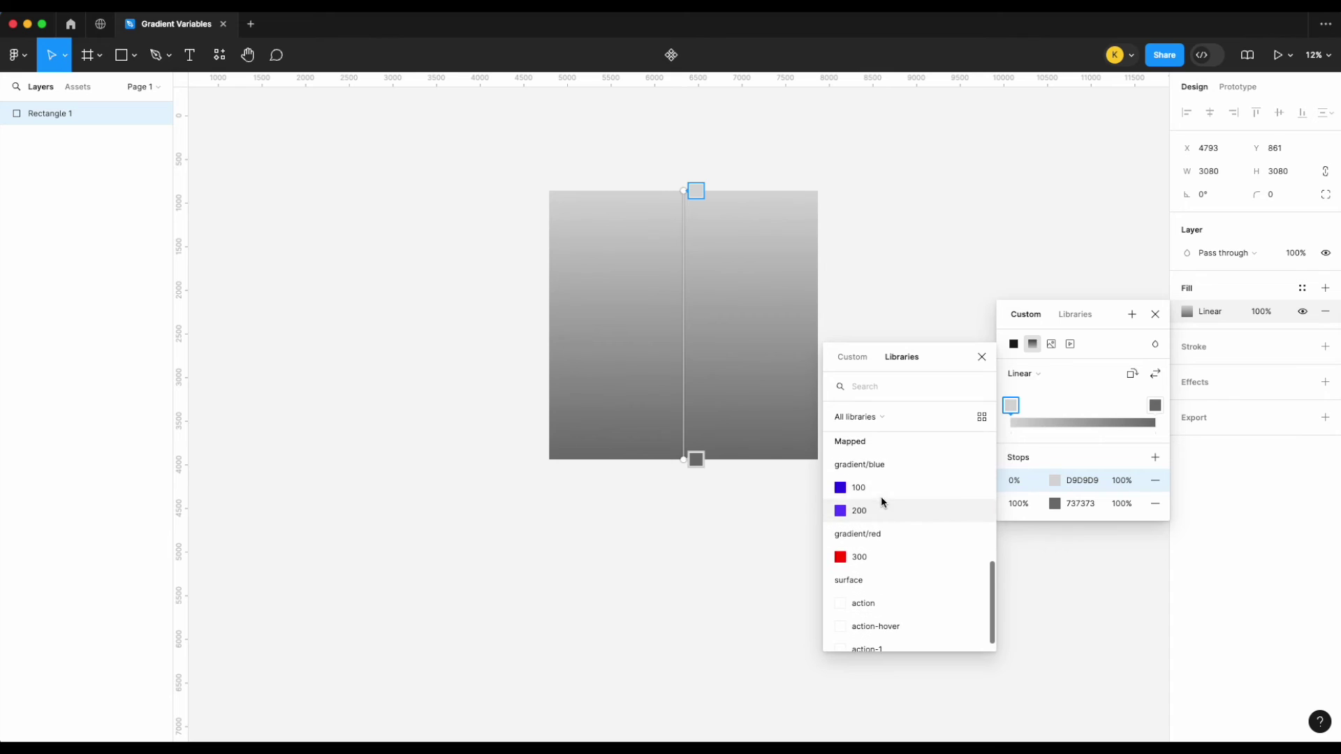
{"action": "left_click", "coordinate": [883, 489]}
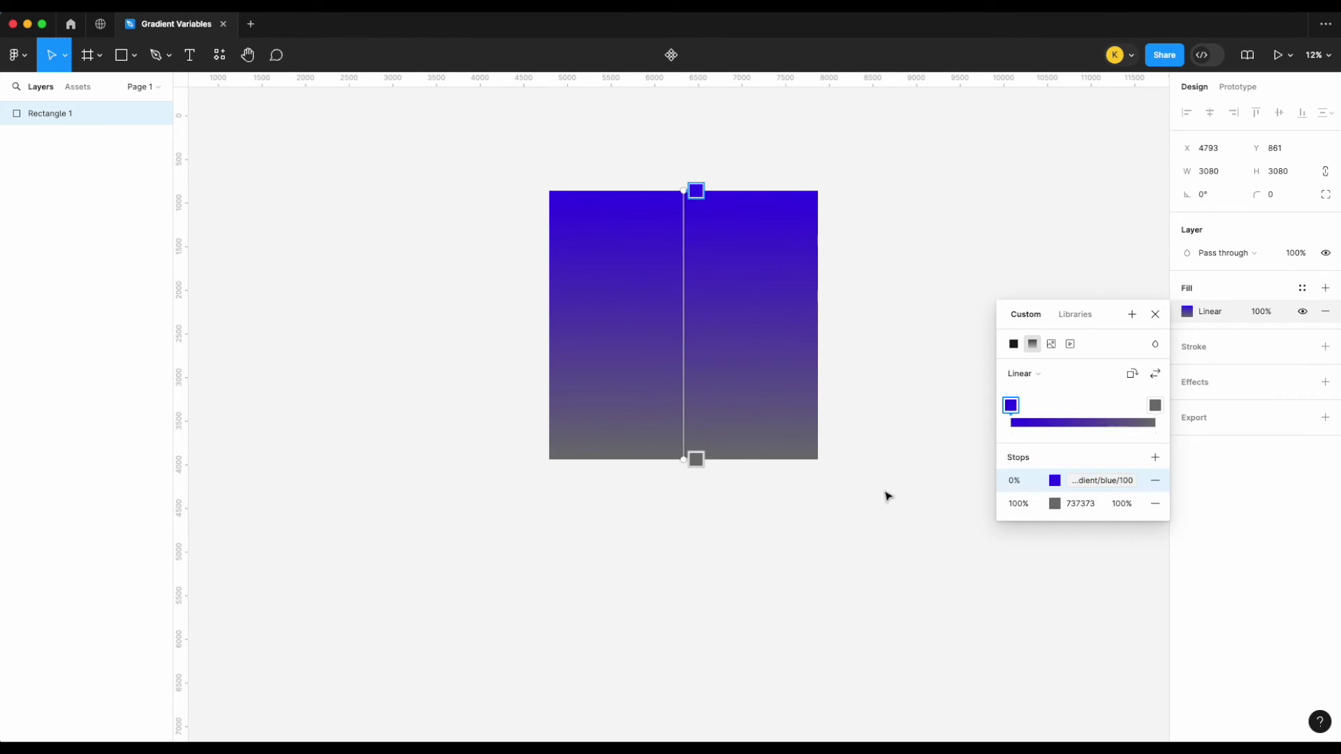
Apply the Mapped variable gradient/blue/200 to the gradient's 100% stop, close the fill settings and deselect the square.
{"action": "left_click", "coordinate": [1053, 504]}
{"action": "left_click", "coordinate": [902, 357]}
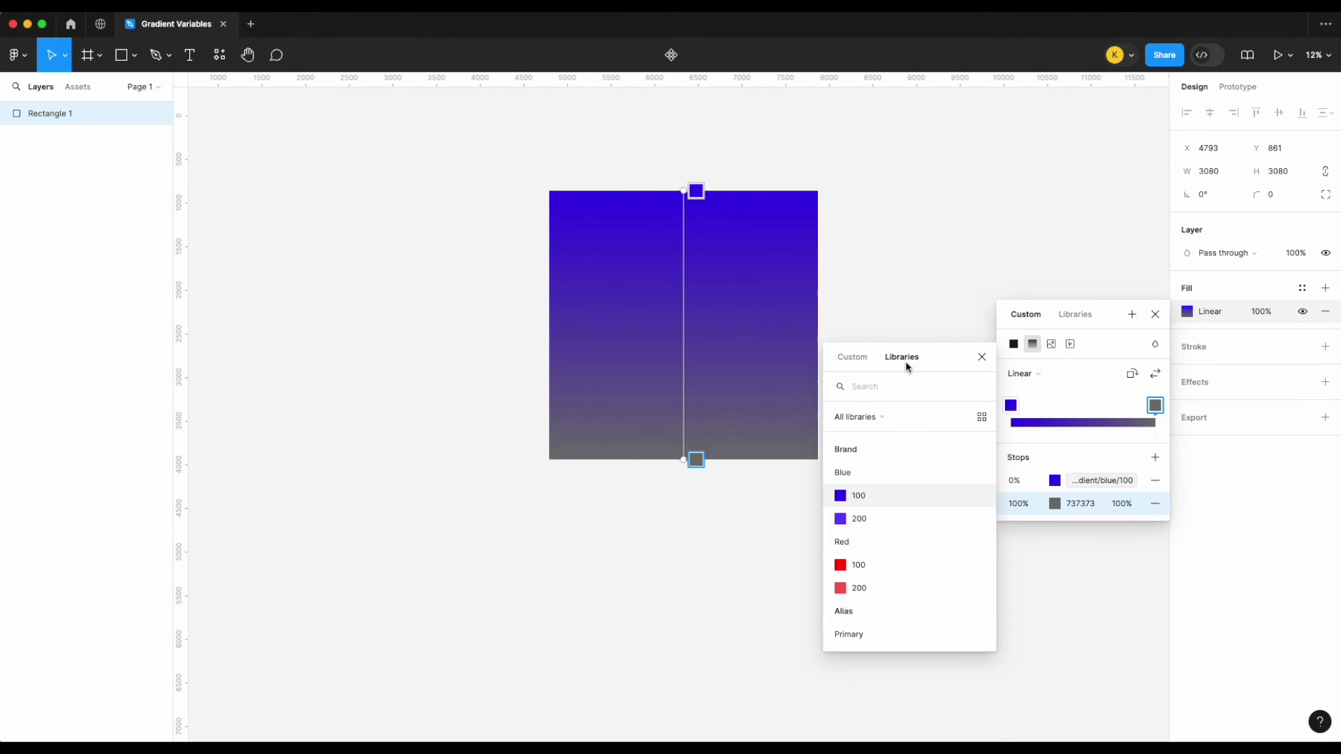
{"action": "scroll", "coordinate": [908, 562], "scroll_direction": "down", "scroll_amount": 8}
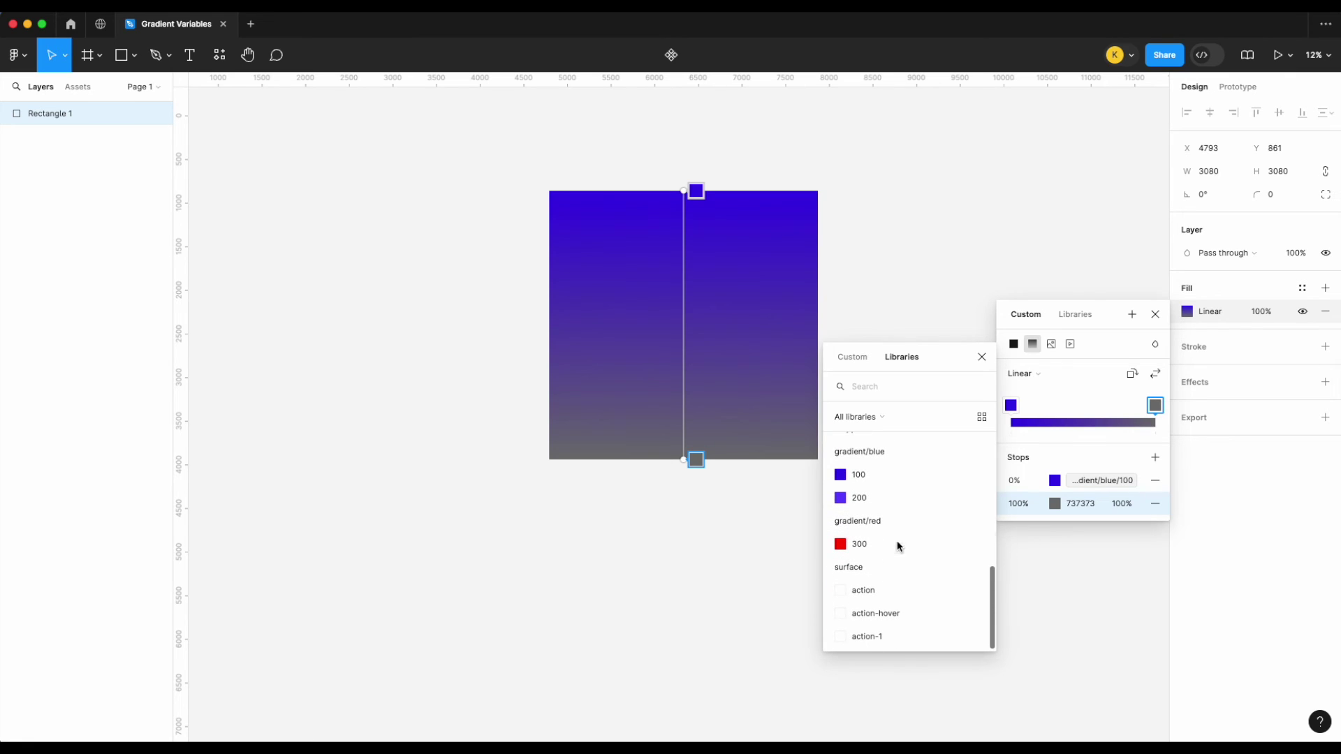
{"action": "left_click", "coordinate": [894, 498]}
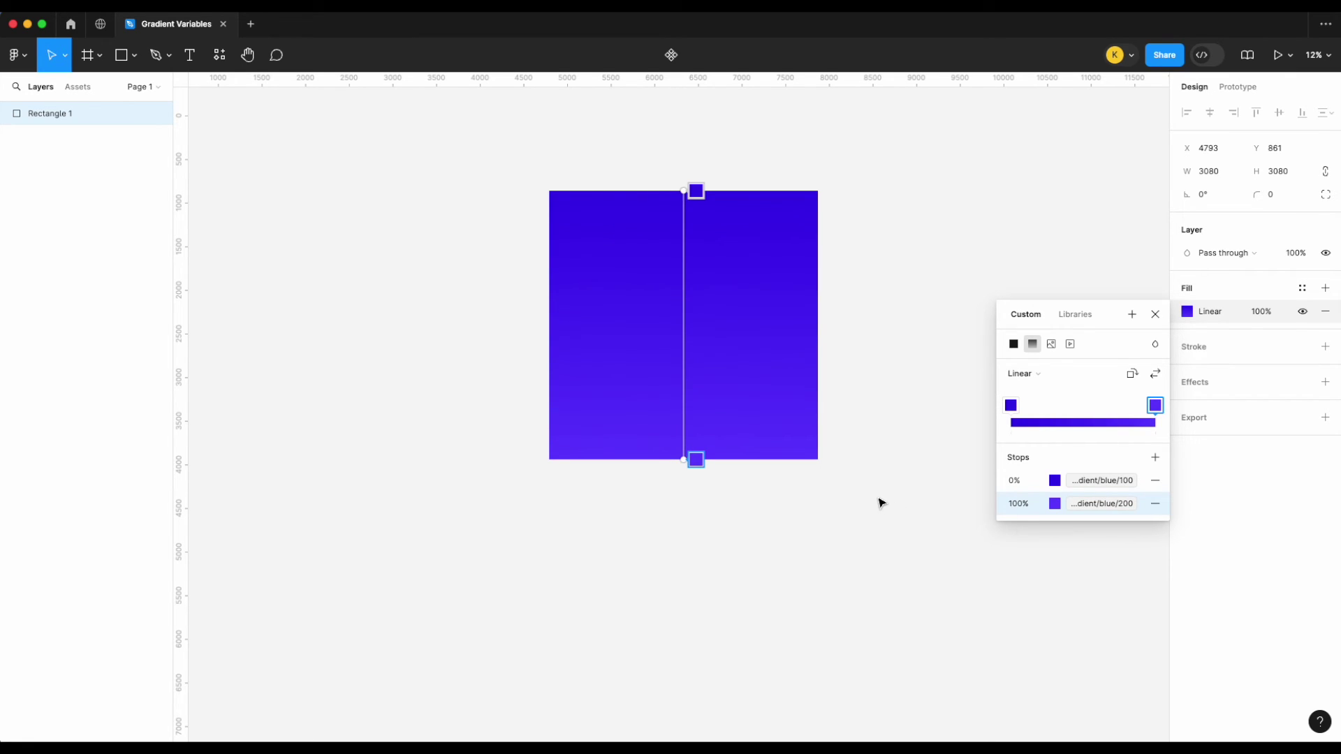
{"action": "left_click", "coordinate": [1155, 314]}
{"action": "left_click", "coordinate": [1137, 328]}
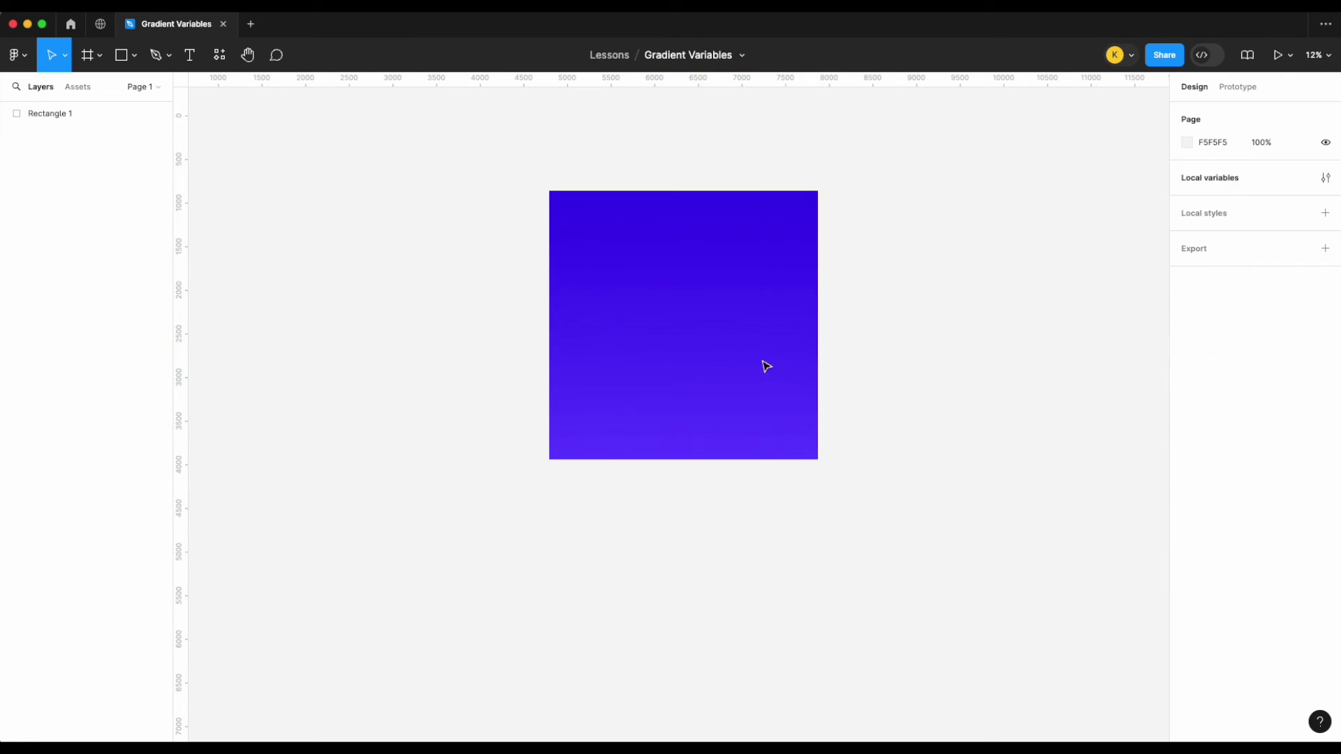
Change the Blue 200 variable in the Brand collection to the dark blue 1F009C and close the variables window.
{"action": "left_click", "coordinate": [1325, 179]}
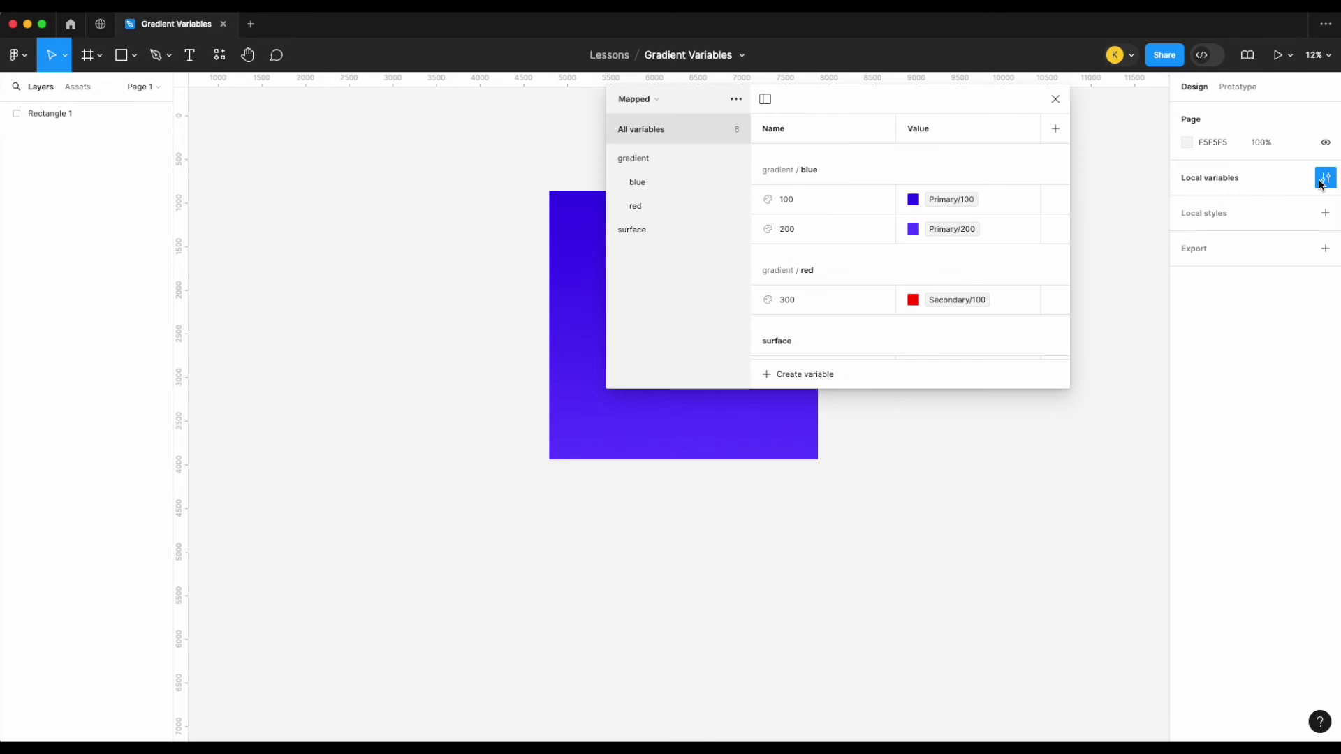
{"action": "left_click", "coordinate": [648, 103]}
{"action": "left_click", "coordinate": [647, 110]}
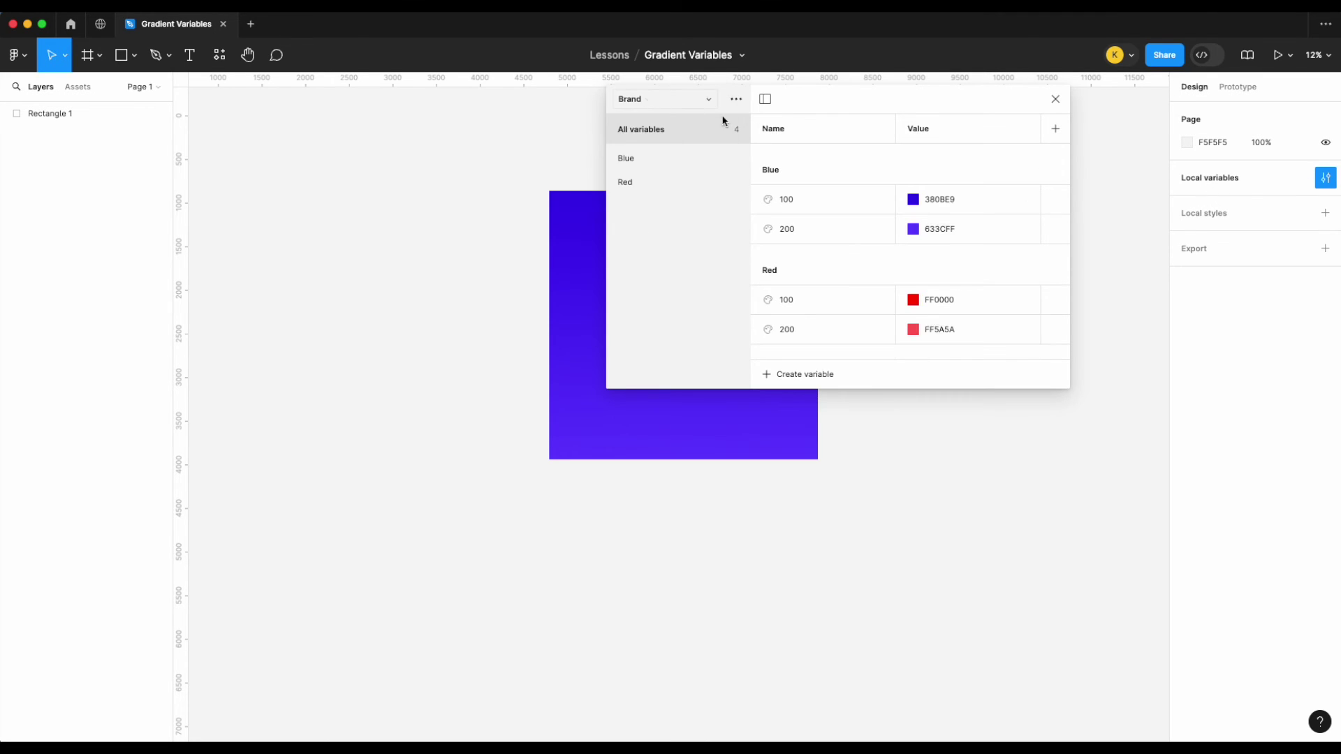
{"action": "left_click", "coordinate": [913, 229]}
{"action": "left_click", "coordinate": [1056, 313]}
{"action": "left_click_drag", "start_coordinate": [1067, 316], "coordinate": [1104, 340]}
{"action": "left_click", "coordinate": [1068, 247]}
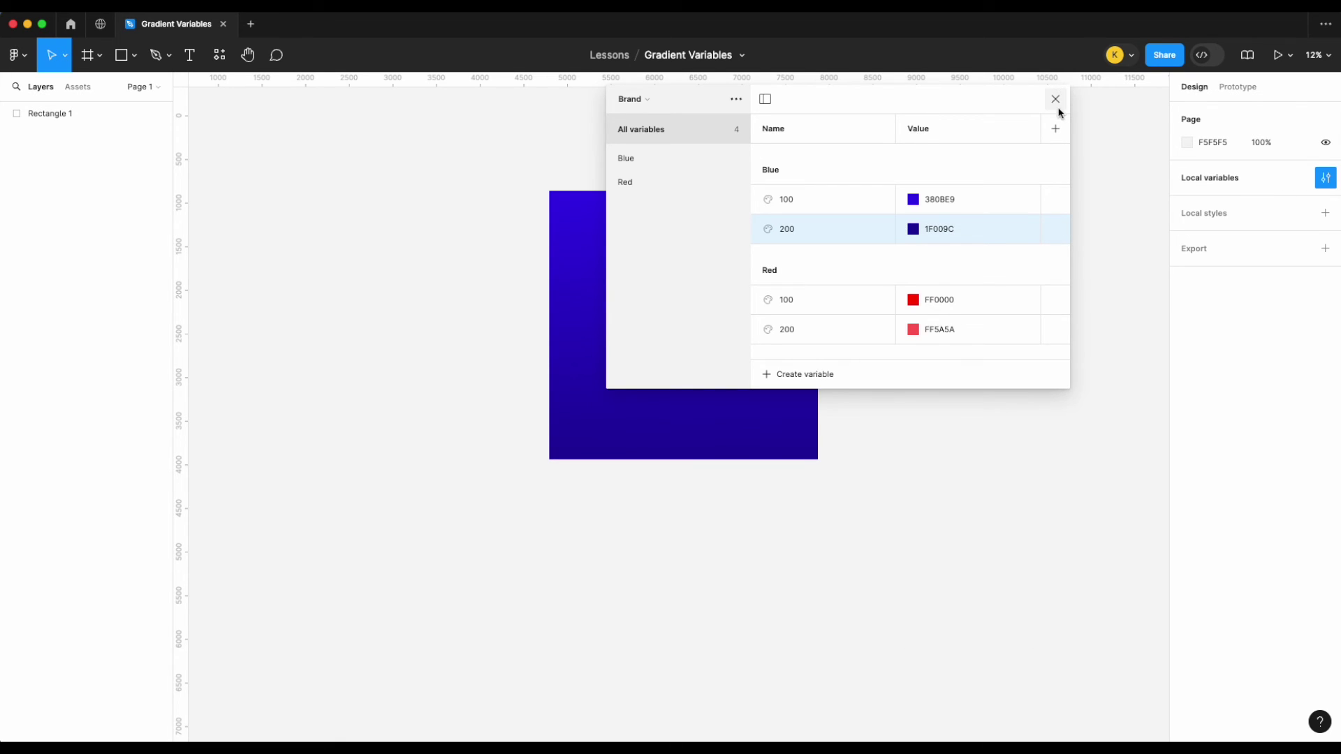
{"action": "left_click", "coordinate": [1055, 99]}
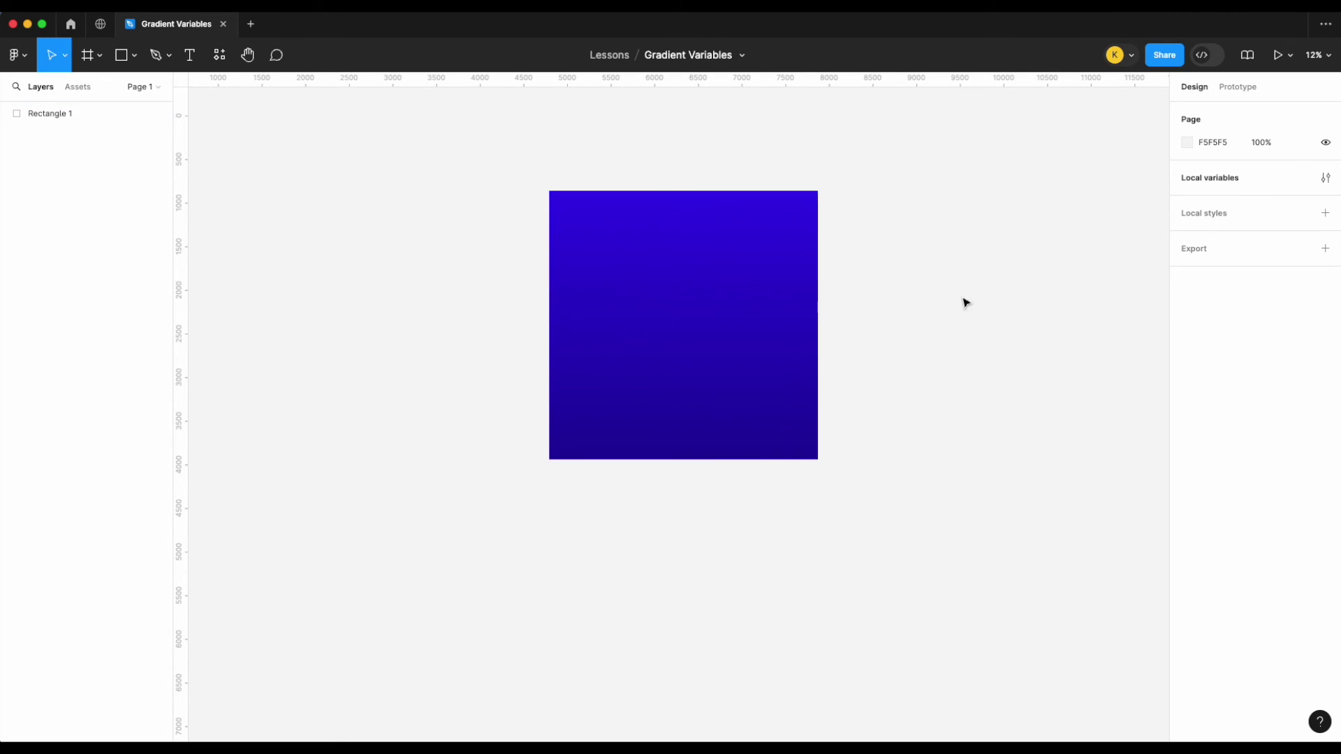
Create a color style named Gradient/Primary from the square's linear gradient, deselect the square and expand the Gradient style group.
{"action": "left_click", "coordinate": [748, 322]}
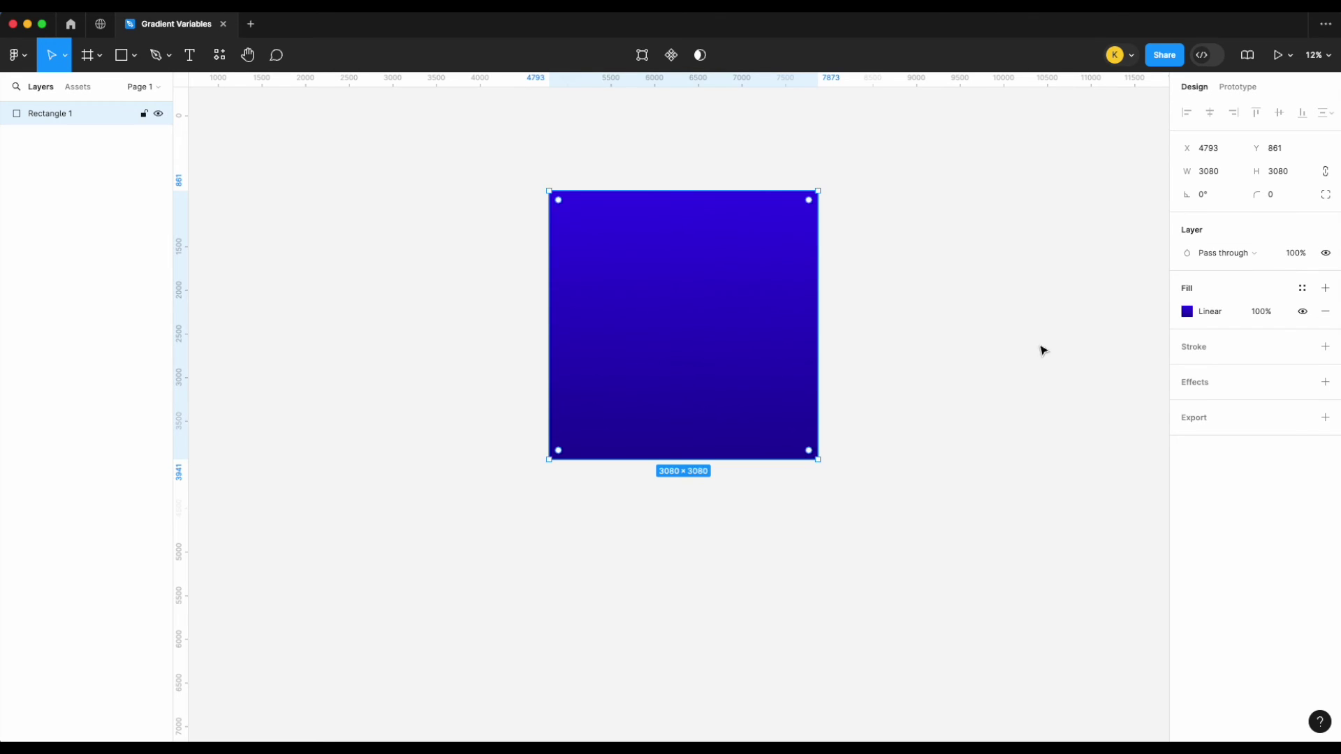
{"action": "left_click", "coordinate": [1187, 314]}
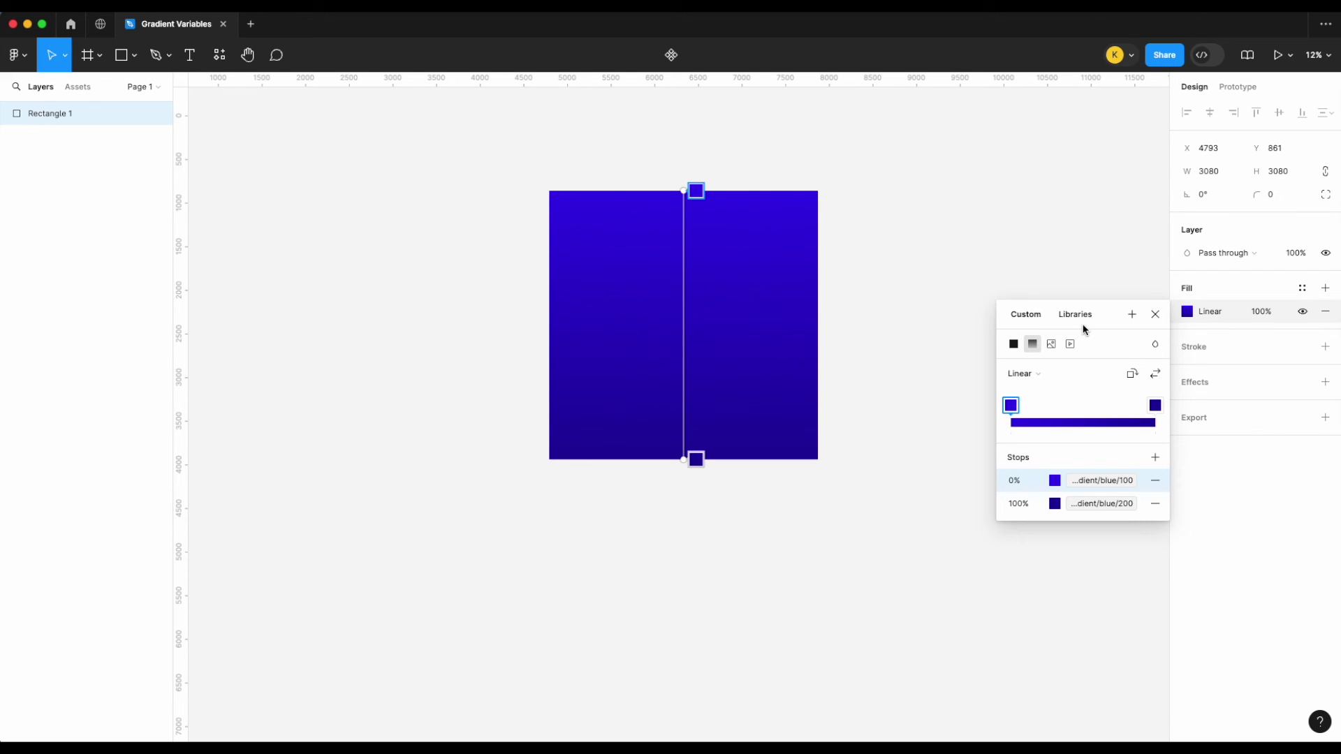
{"action": "left_click", "coordinate": [1133, 315]}
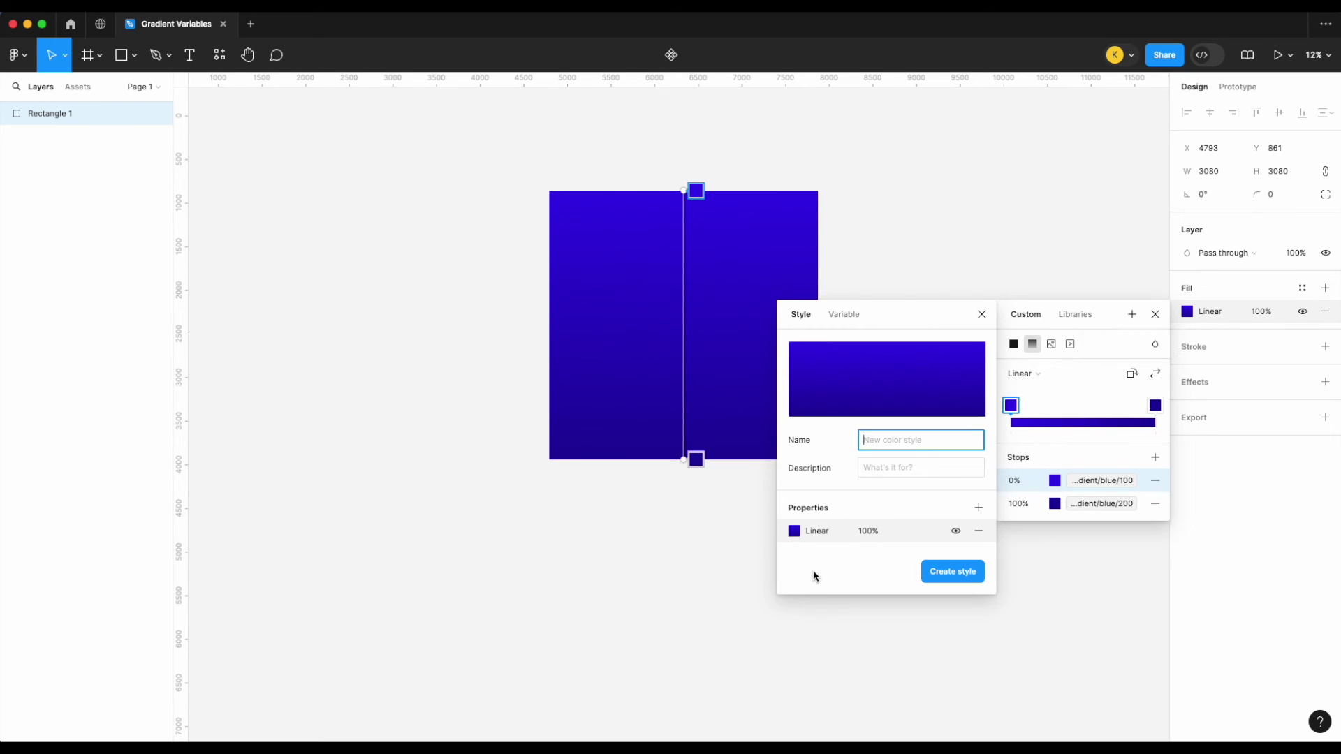
{"action": "type", "text": "Gradient/Primary"}
{"action": "key", "text": "BackSpace"}
{"action": "key", "text": "BackSpace"}
{"action": "key", "text": "BackSpace"}
{"action": "key", "text": "BackSpace"}
{"action": "key", "text": "BackSpace"}
{"action": "key", "text": "BackSpace"}
{"action": "type", "text": "Heading"}
{"action": "key", "text": "BackSpace"}
{"action": "key", "text": "BackSpace"}
{"action": "key", "text": "BackSpace"}
{"action": "key", "text": "BackSpace"}
{"action": "key", "text": "BackSpace"}
{"action": "type", "text": "ro"}
{"action": "key", "text": "BackSpace"}
{"action": "key", "text": "BackSpace"}
{"action": "type", "text": "Priumary"}
{"action": "key", "text": "Return"}
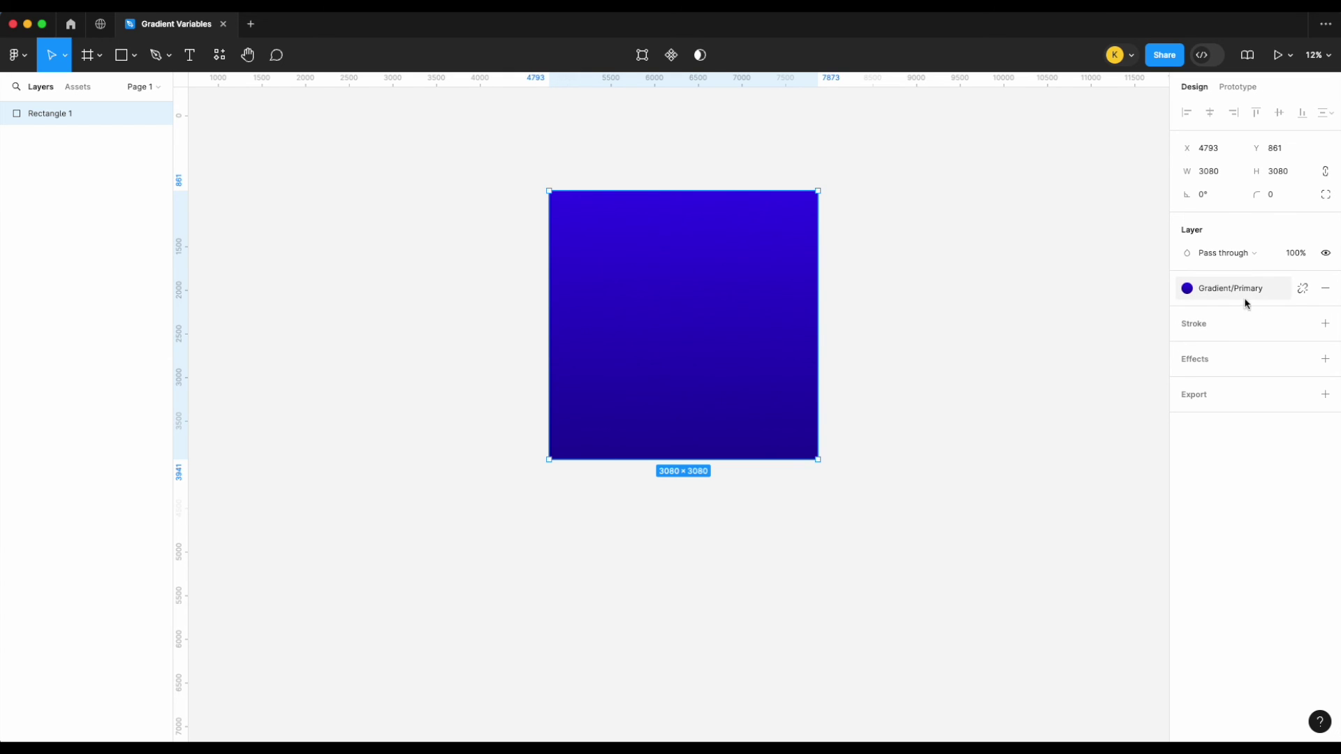
{"action": "left_click", "coordinate": [1027, 314]}
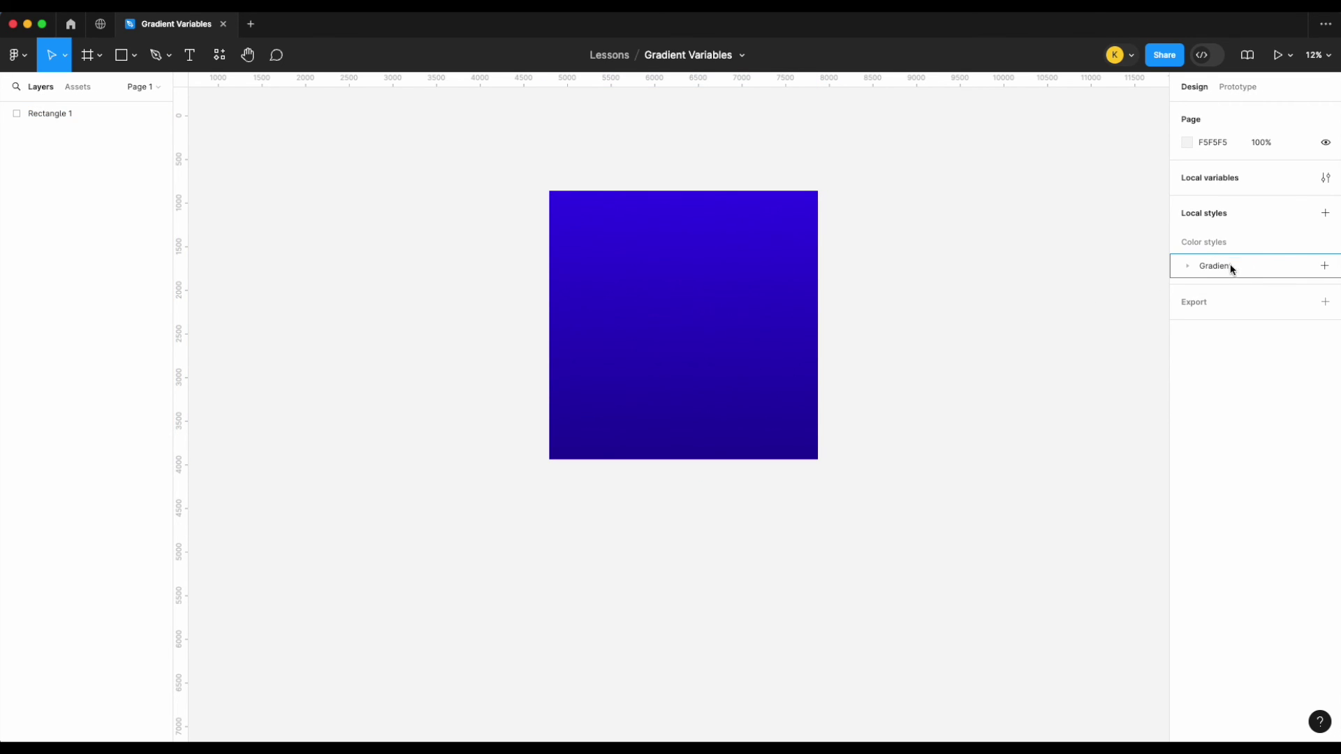
{"action": "left_click", "coordinate": [1189, 268]}
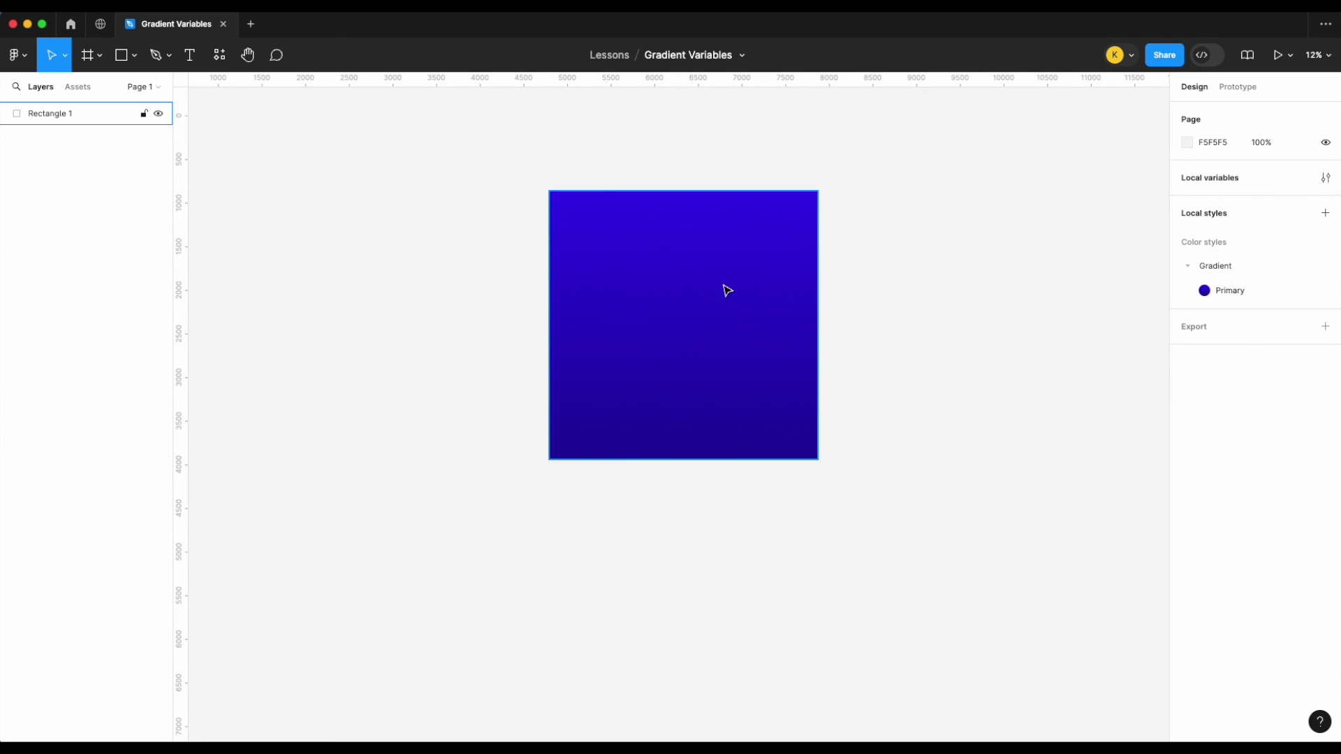
Draw a second square of about 2178 × 2178 beside the gradient square, level with its upper edge.
{"action": "left_click", "coordinate": [134, 55]}
{"action": "left_click", "coordinate": [140, 93]}
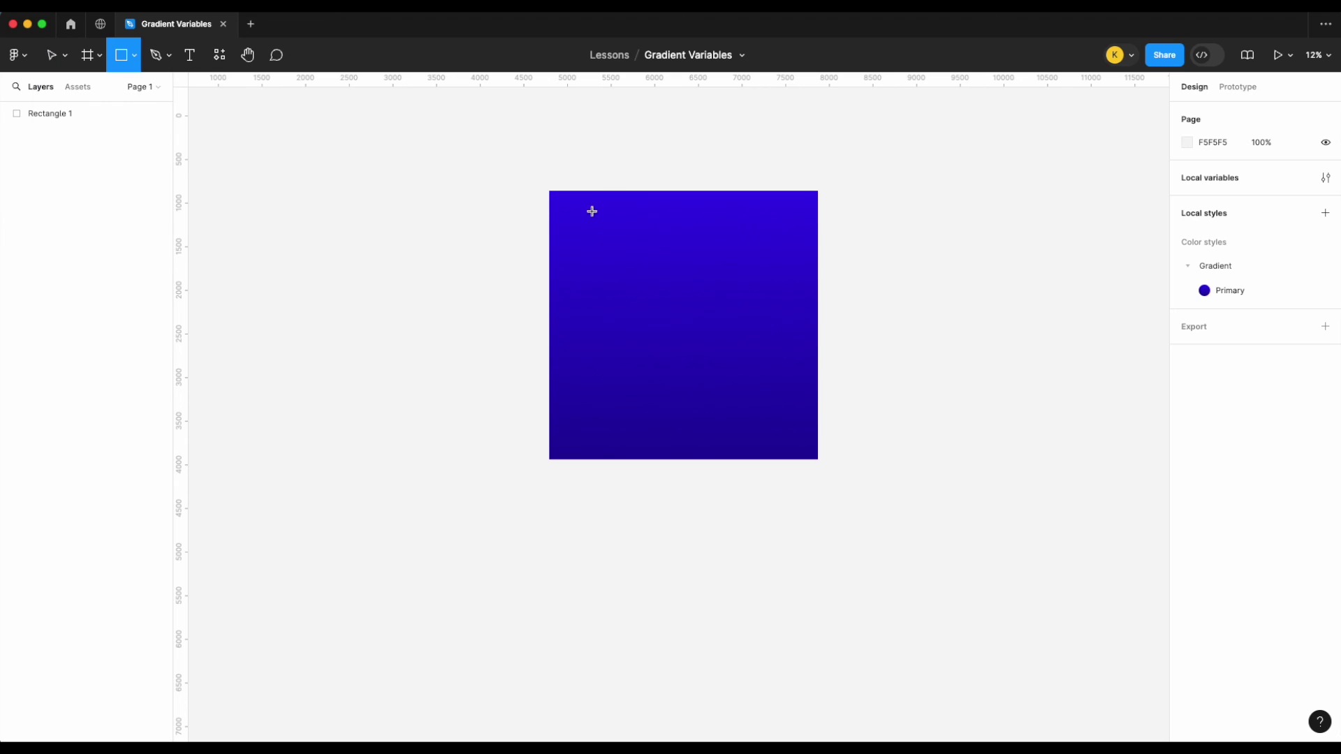
{"action": "scroll", "coordinate": [699, 223], "scroll_direction": "right", "scroll_amount": 3}
{"action": "left_click_drag", "start_coordinate": [794, 194], "coordinate": [984, 384]}
Apply the color style Gradient/Primary to the new square's fill and deselect it.
{"action": "left_click", "coordinate": [1302, 288]}
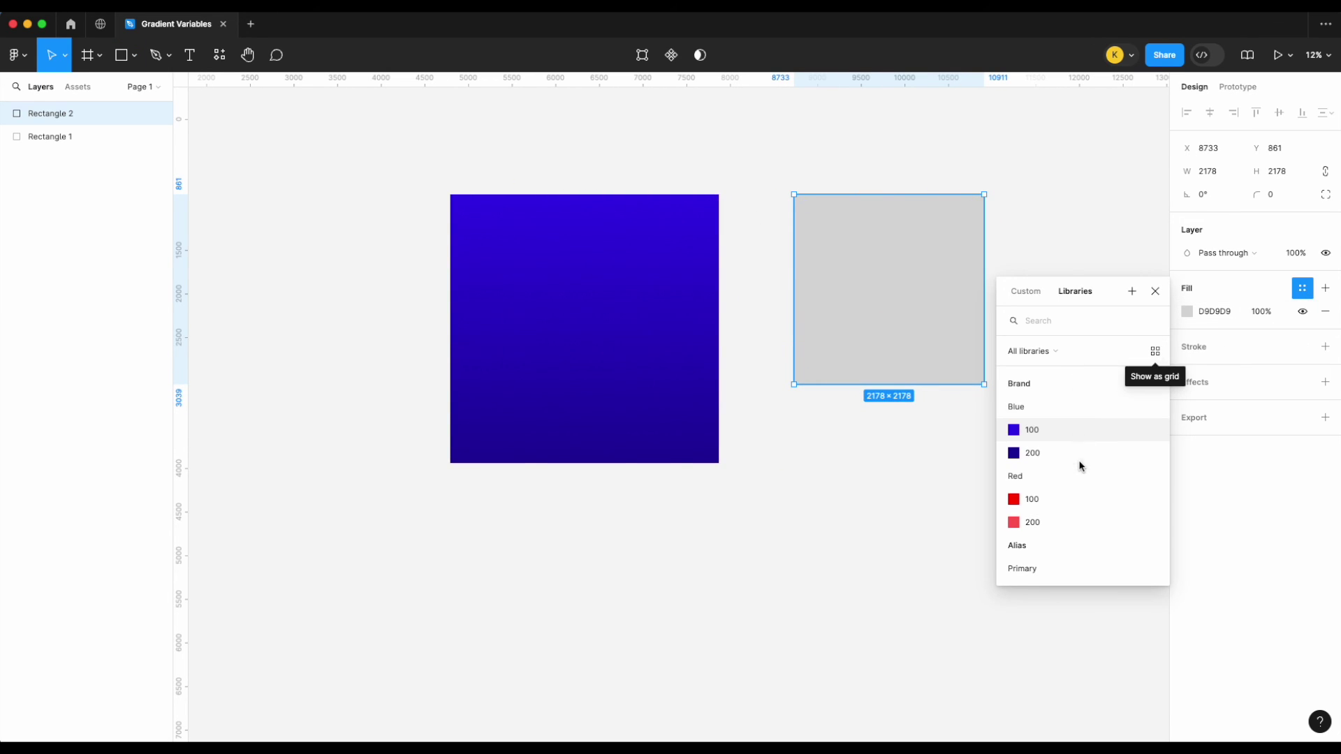
{"action": "scroll", "coordinate": [1080, 466], "scroll_direction": "down", "scroll_amount": 5}
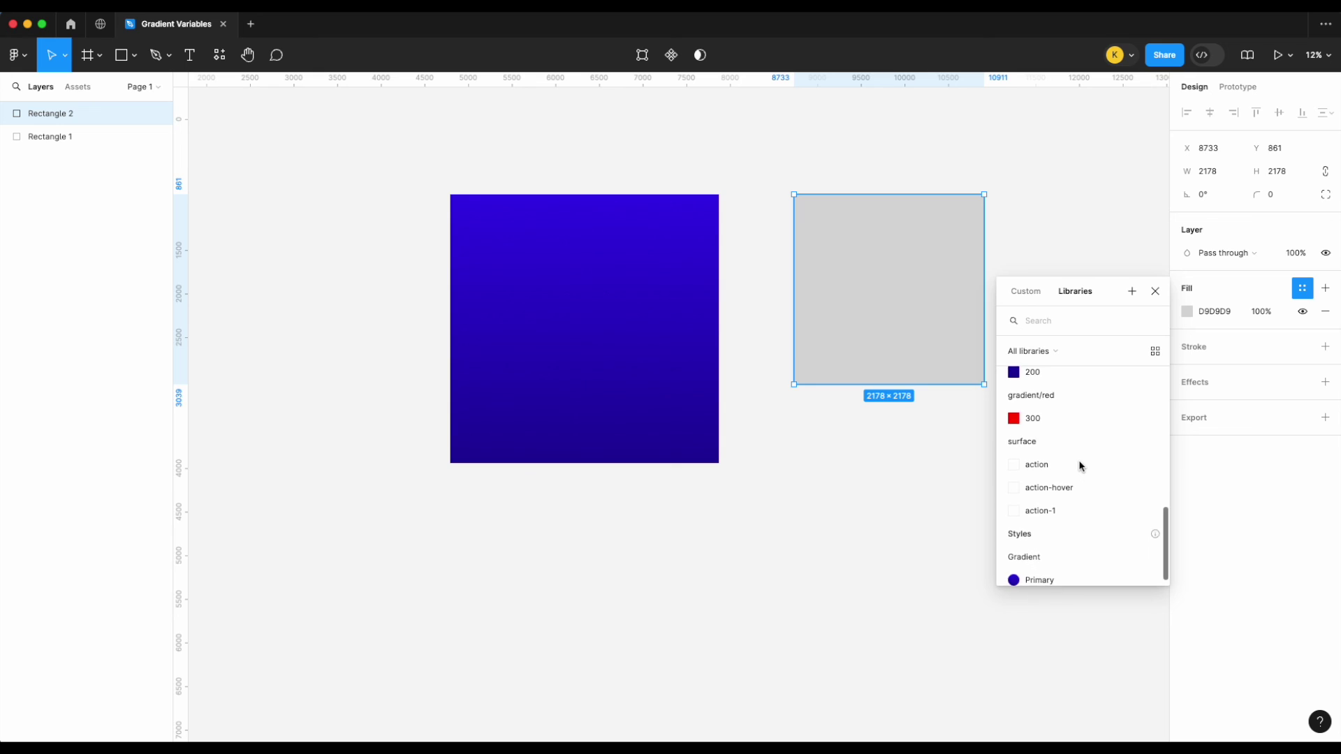
{"action": "left_click", "coordinate": [1075, 575]}
{"action": "left_click", "coordinate": [1054, 535]}
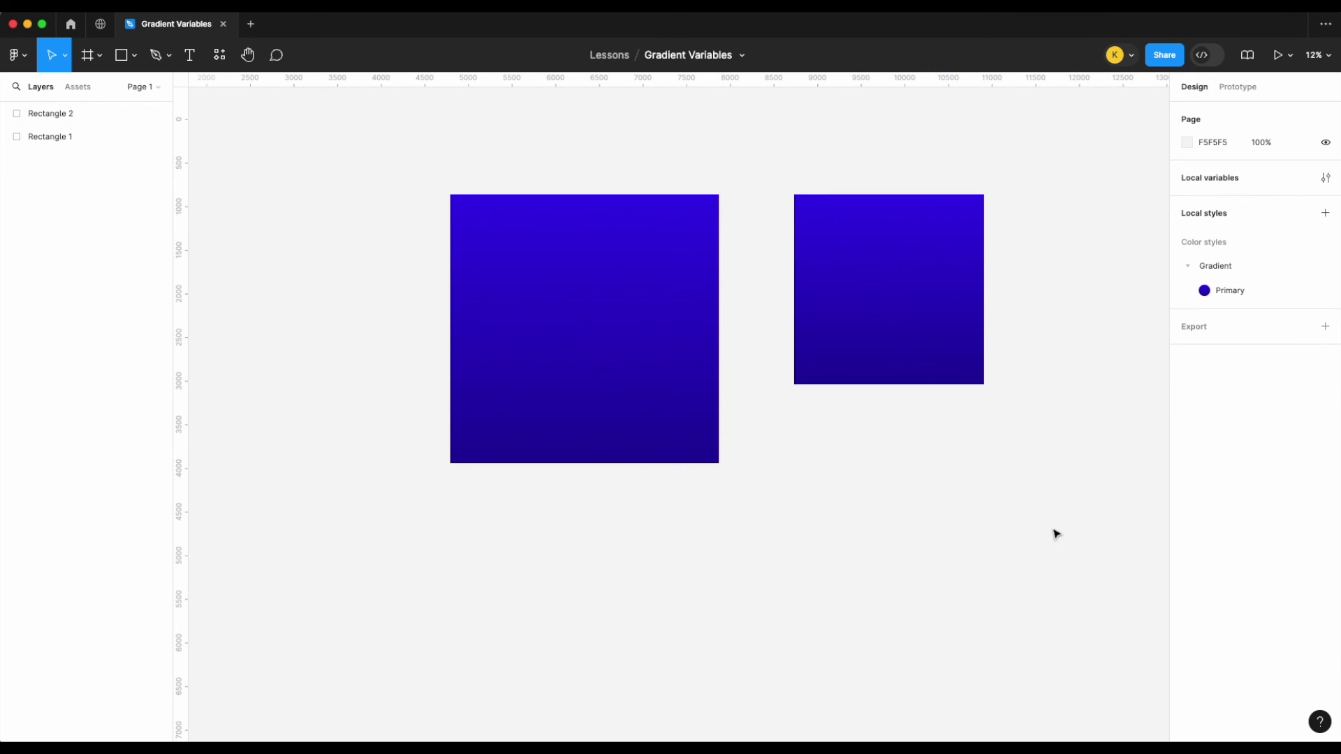
Hide the Mapped gradient variables 100, 200 and 300 from all supported properties and close the variables window.
{"action": "left_click", "coordinate": [1325, 177]}
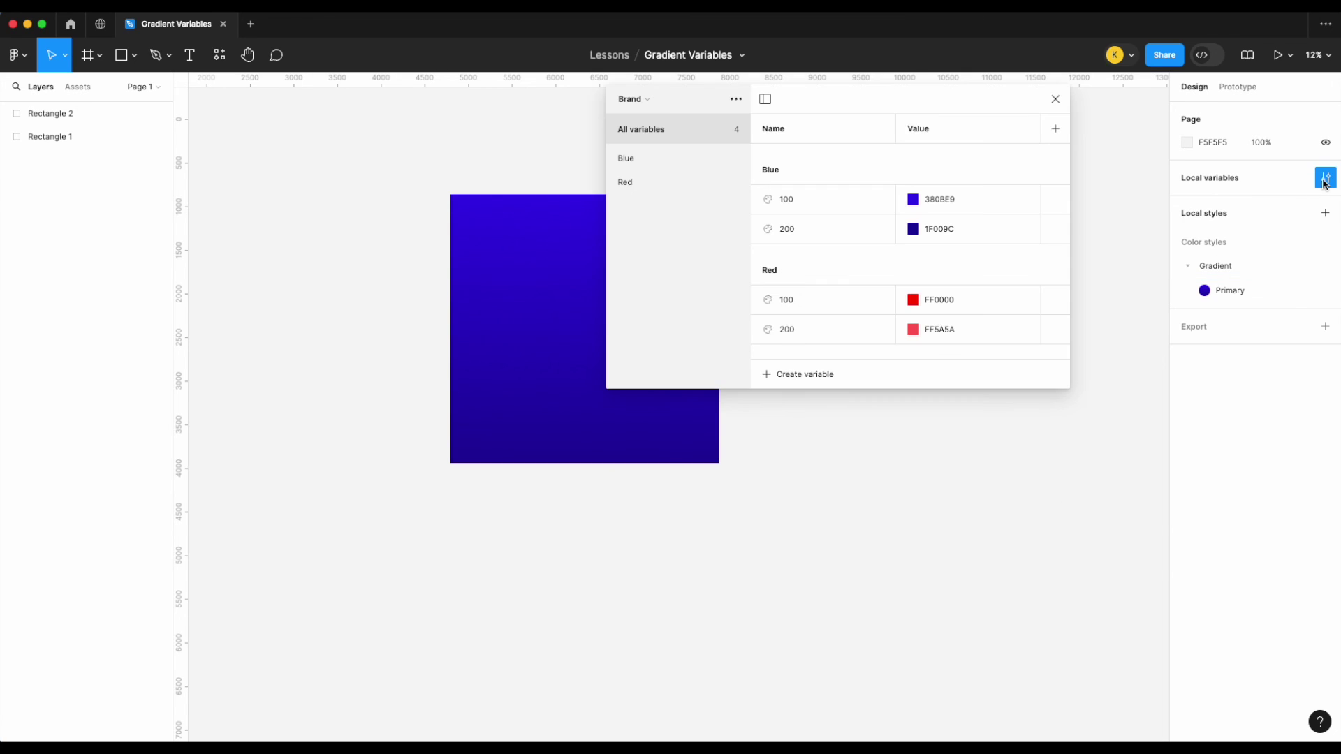
{"action": "left_click", "coordinate": [635, 99]}
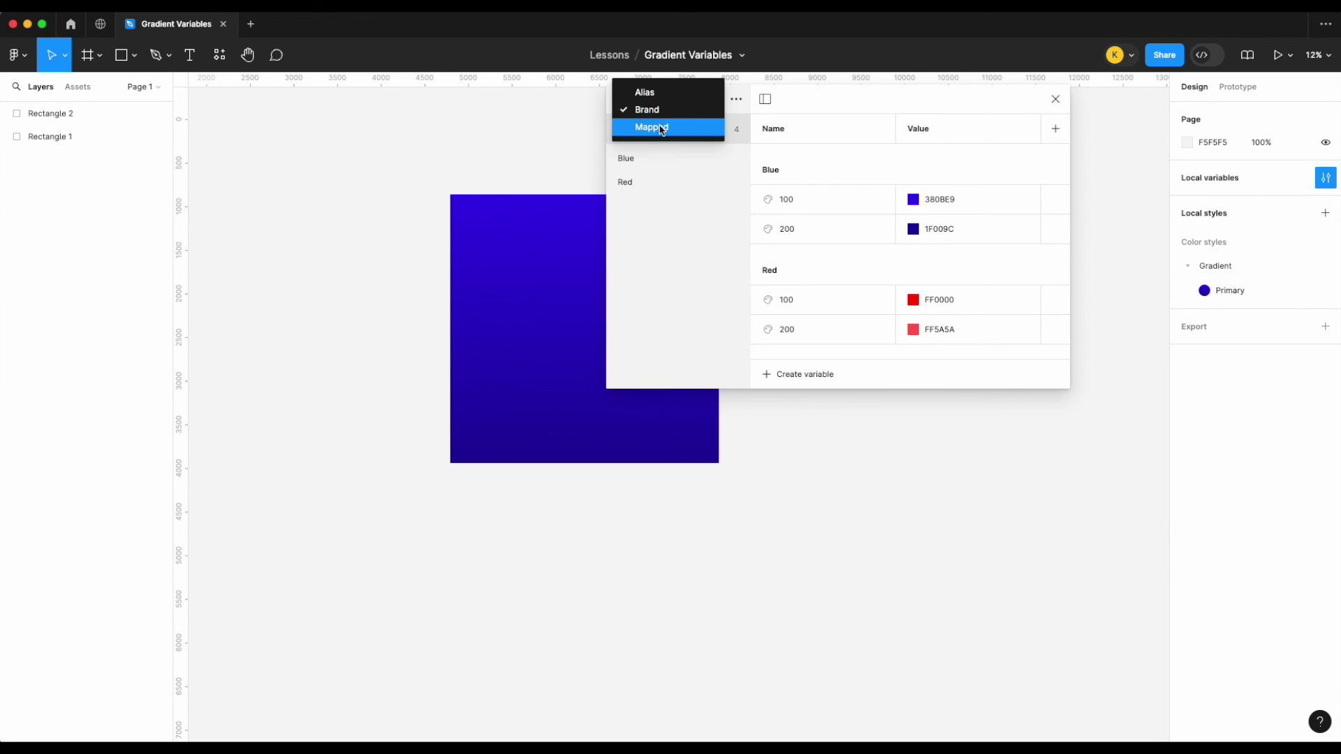
{"action": "left_click", "coordinate": [642, 125]}
{"action": "left_click", "coordinate": [798, 199]}
{"action": "left_click", "coordinate": [810, 299], "text": "shift"}
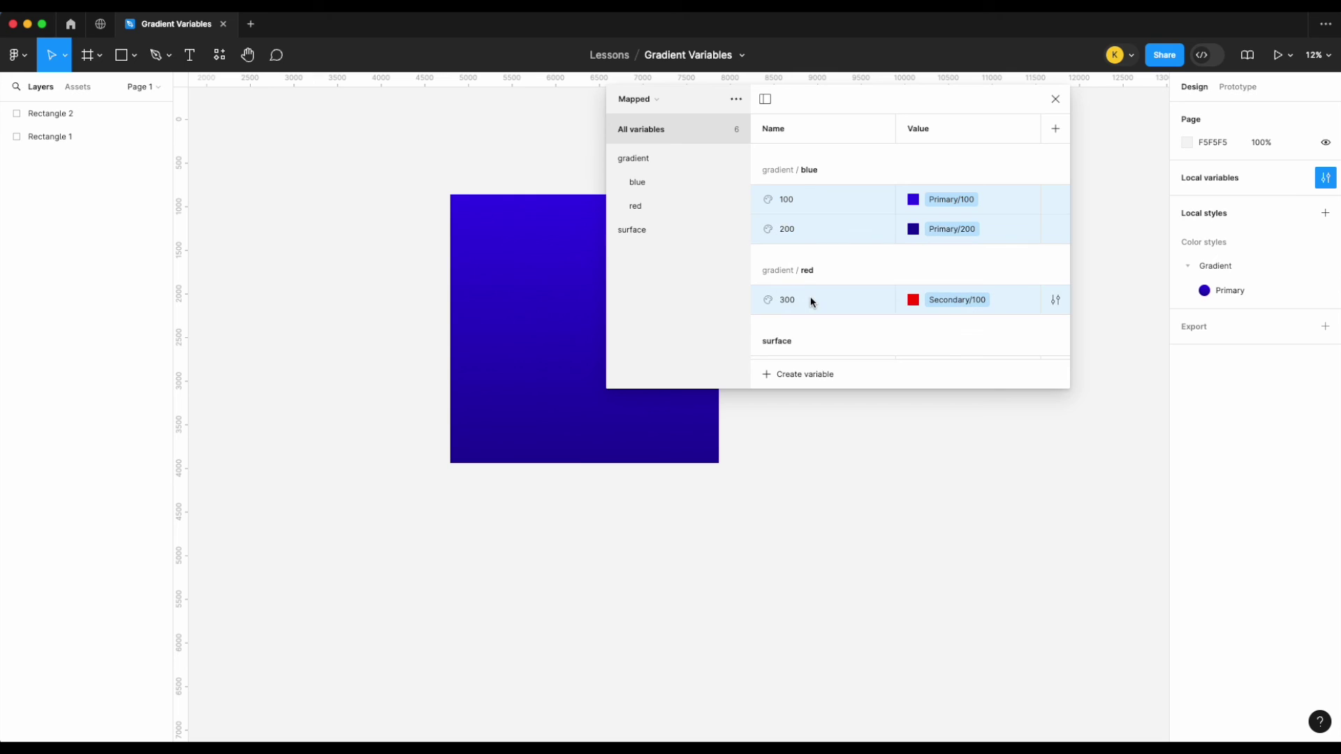
{"action": "right_click", "coordinate": [812, 298]}
{"action": "left_click", "coordinate": [852, 326]}
{"action": "left_click", "coordinate": [826, 385]}
{"action": "left_click", "coordinate": [997, 331]}
{"action": "left_click", "coordinate": [1055, 99]}
Draw a rectangle of about 2136 × 1631 below the smaller square, with its left edge aligned to that square.
{"action": "left_click", "coordinate": [135, 55]}
{"action": "left_click", "coordinate": [105, 89]}
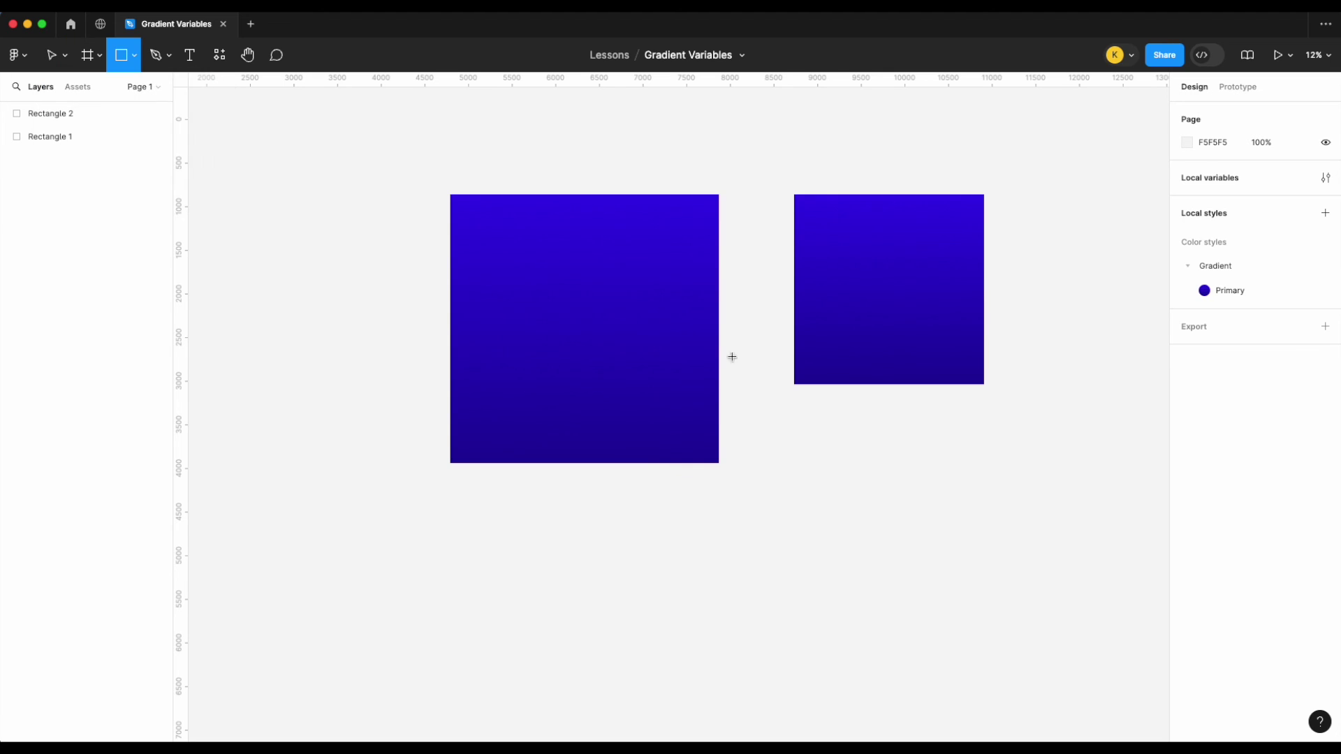
{"action": "mouse_move", "coordinate": [782, 432]}
{"action": "left_mouse_down"}
{"action": "mouse_move", "coordinate": [996, 565]}
{"action": "mouse_move", "coordinate": [980, 573]}
{"action": "left_mouse_up"}
{"action": "left_click_drag", "start_coordinate": [780, 491], "coordinate": [794, 488]}
Fill the new rectangle with the color style Gradient/Primary and deselect it.
{"action": "left_click", "coordinate": [1301, 288]}
{"action": "scroll", "coordinate": [1096, 536], "scroll_direction": "down", "scroll_amount": 5}
{"action": "scroll", "coordinate": [1097, 540], "scroll_direction": "down", "scroll_amount": 3}
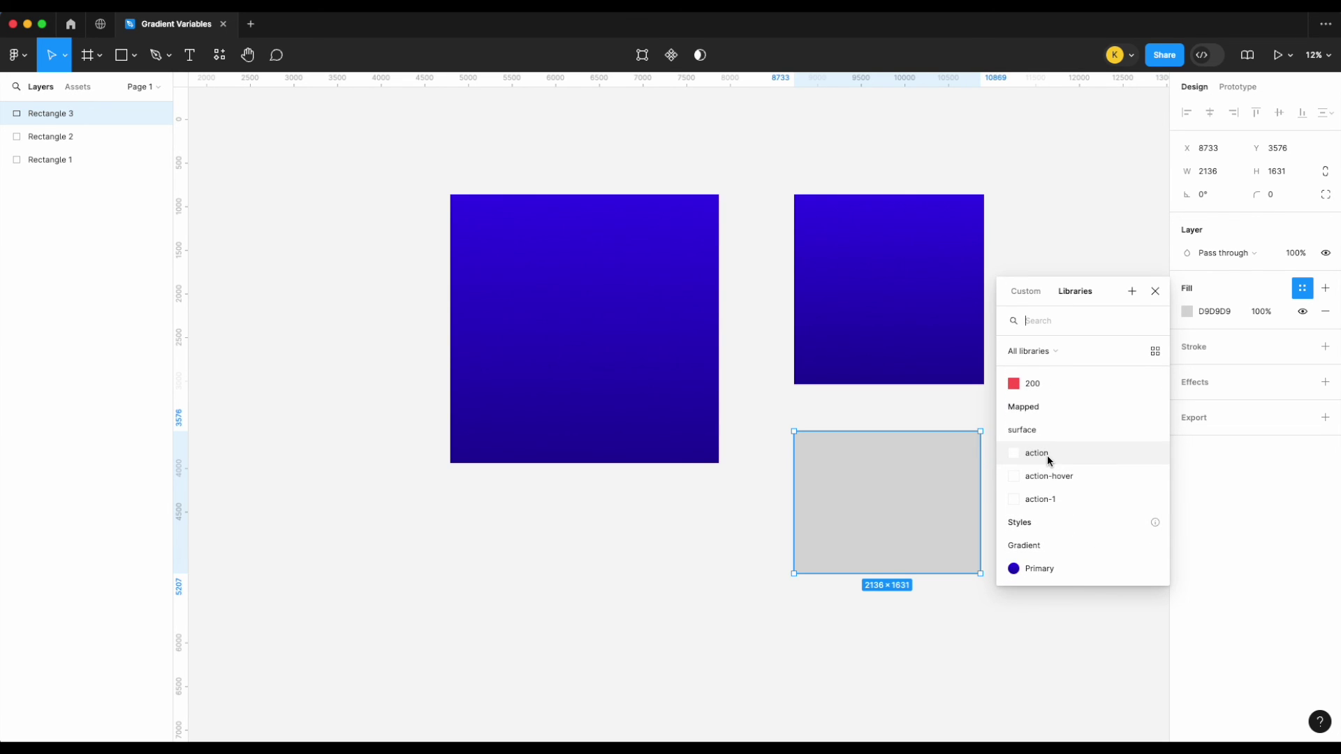
{"action": "left_click", "coordinate": [1086, 572]}
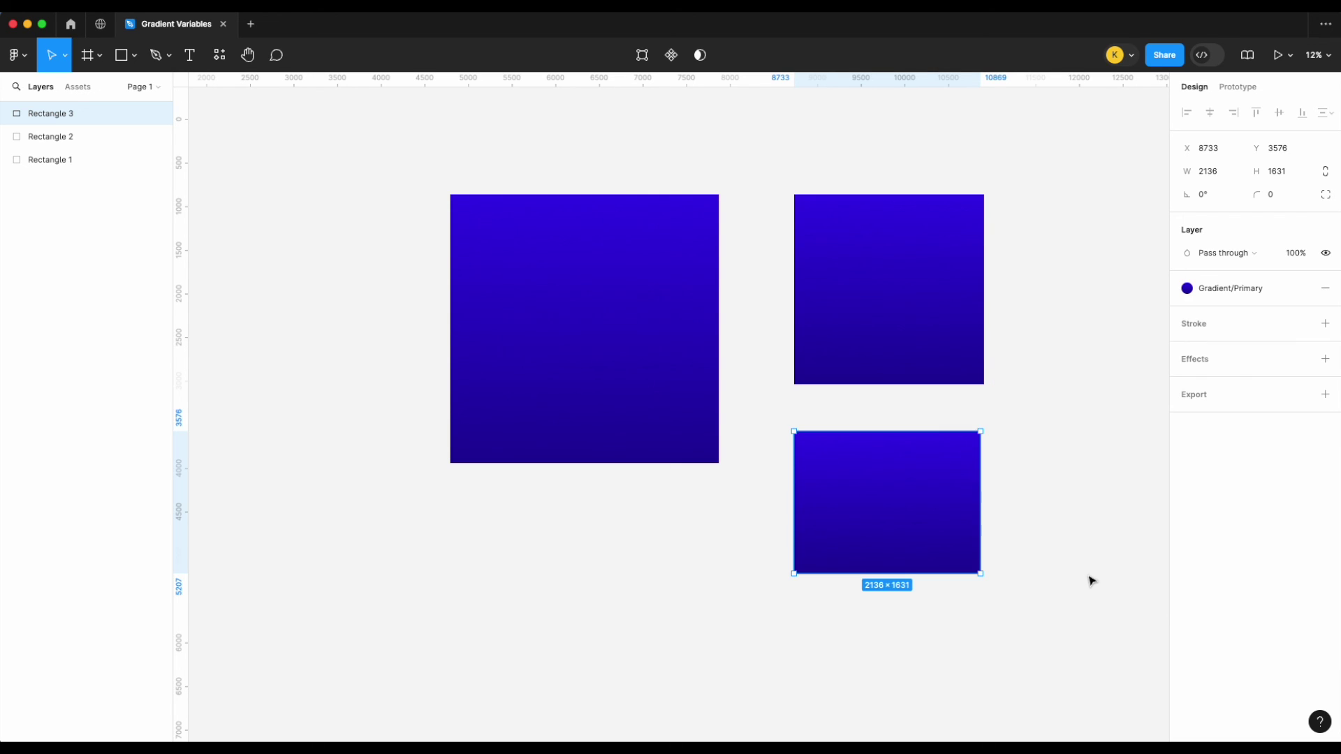
{"action": "left_click", "coordinate": [1091, 581]}
Change the Blue 200 variable in the Brand collection to the greyish purple 5B5088 and close the variables window.
{"action": "scroll", "coordinate": [1092, 576], "scroll_direction": "right", "scroll_amount": 2}
{"action": "scroll", "coordinate": [1092, 576], "scroll_direction": "down", "scroll_amount": 1}
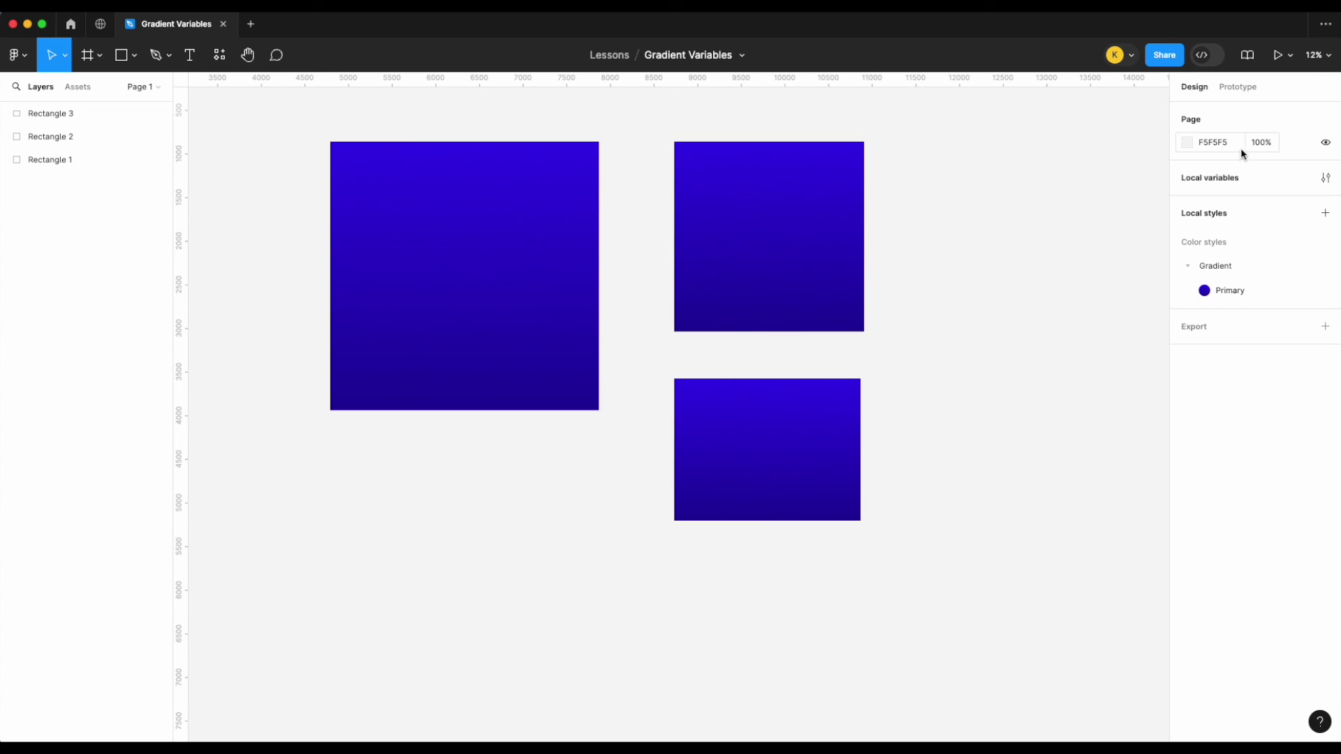
{"action": "scroll", "coordinate": [970, 223], "scroll_direction": "right", "scroll_amount": 1}
{"action": "scroll", "coordinate": [970, 224], "scroll_direction": "up", "scroll_amount": 1}
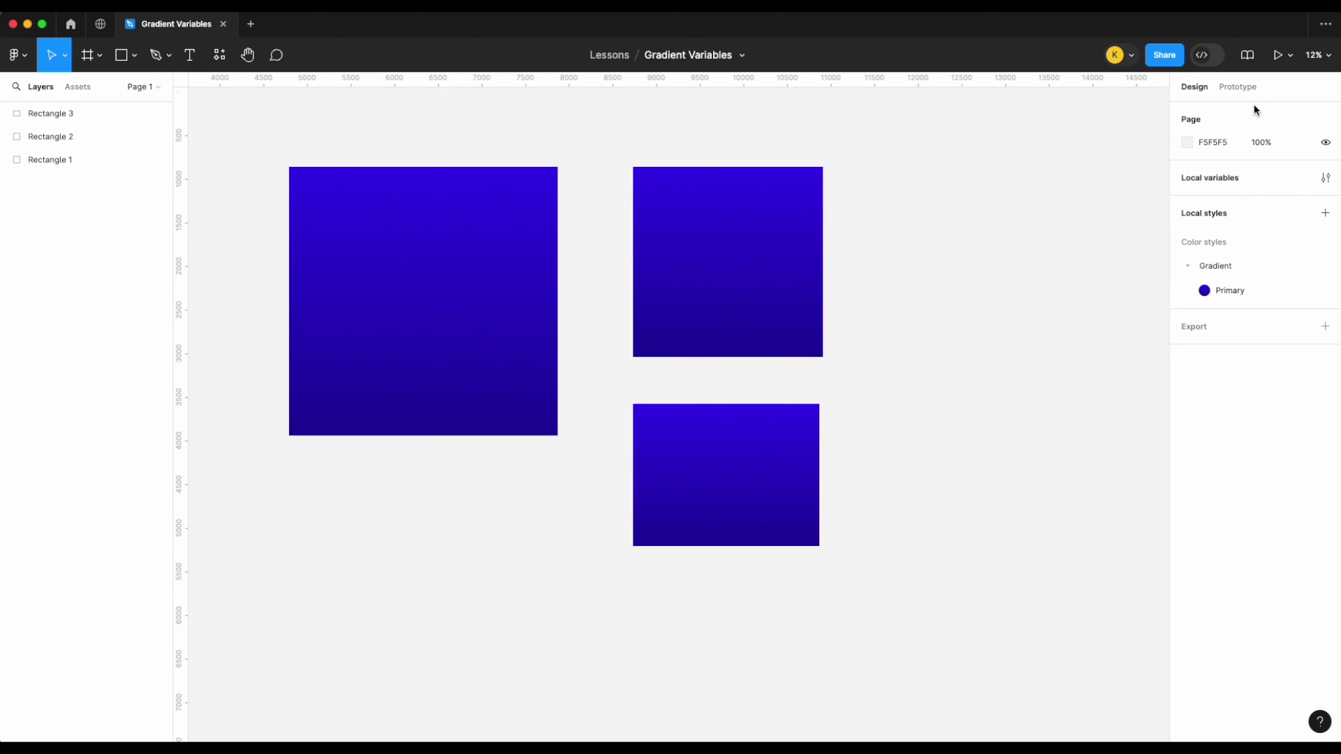
{"action": "left_click", "coordinate": [1325, 179]}
{"action": "scroll", "coordinate": [590, 521], "scroll_direction": "right", "scroll_amount": 4}
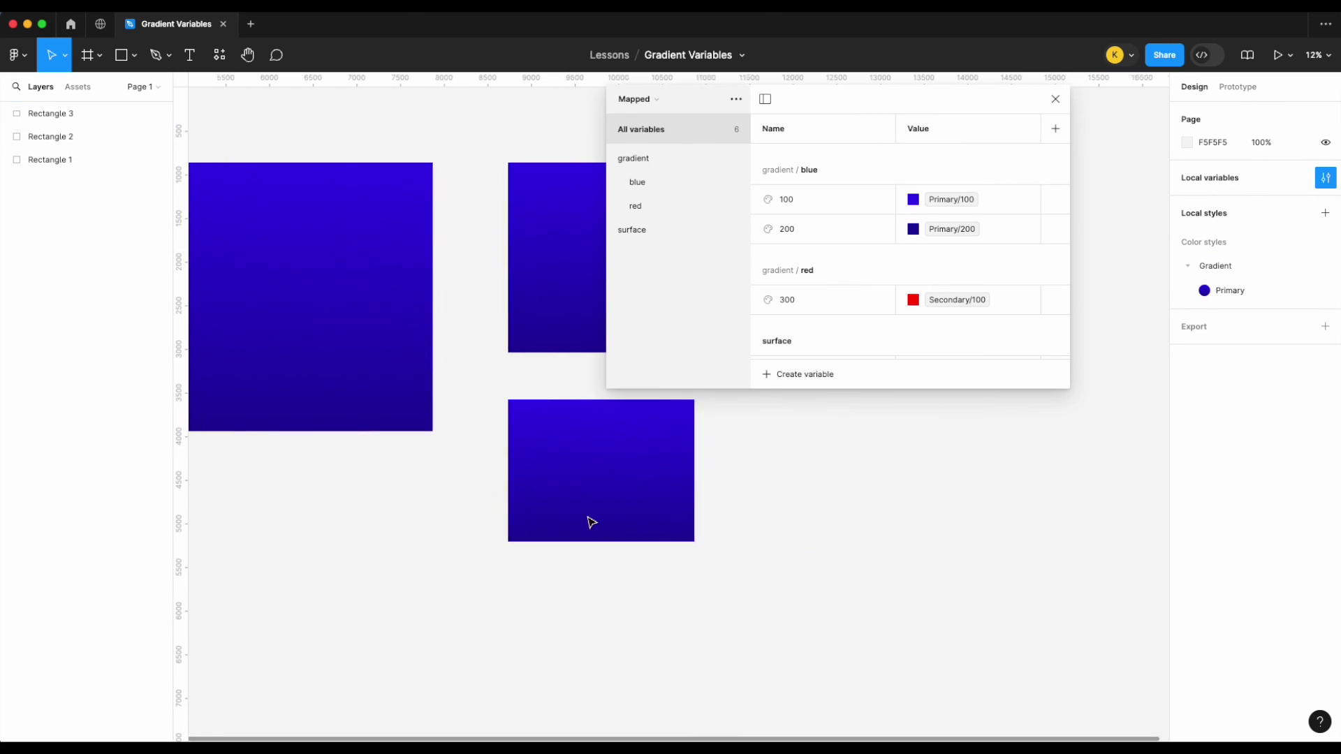
{"action": "left_click", "coordinate": [635, 99]}
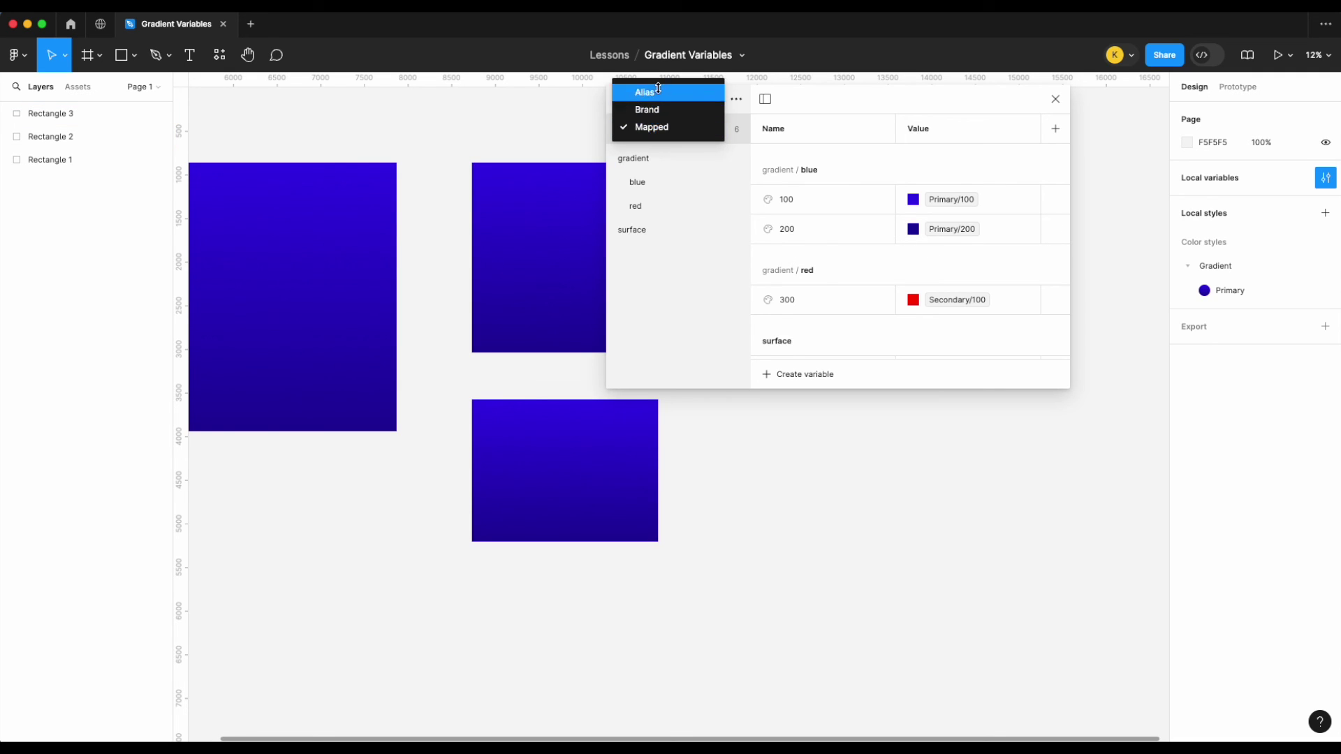
{"action": "left_click", "coordinate": [657, 110]}
{"action": "left_click", "coordinate": [912, 229]}
{"action": "left_click_drag", "start_coordinate": [1018, 338], "coordinate": [978, 347]}
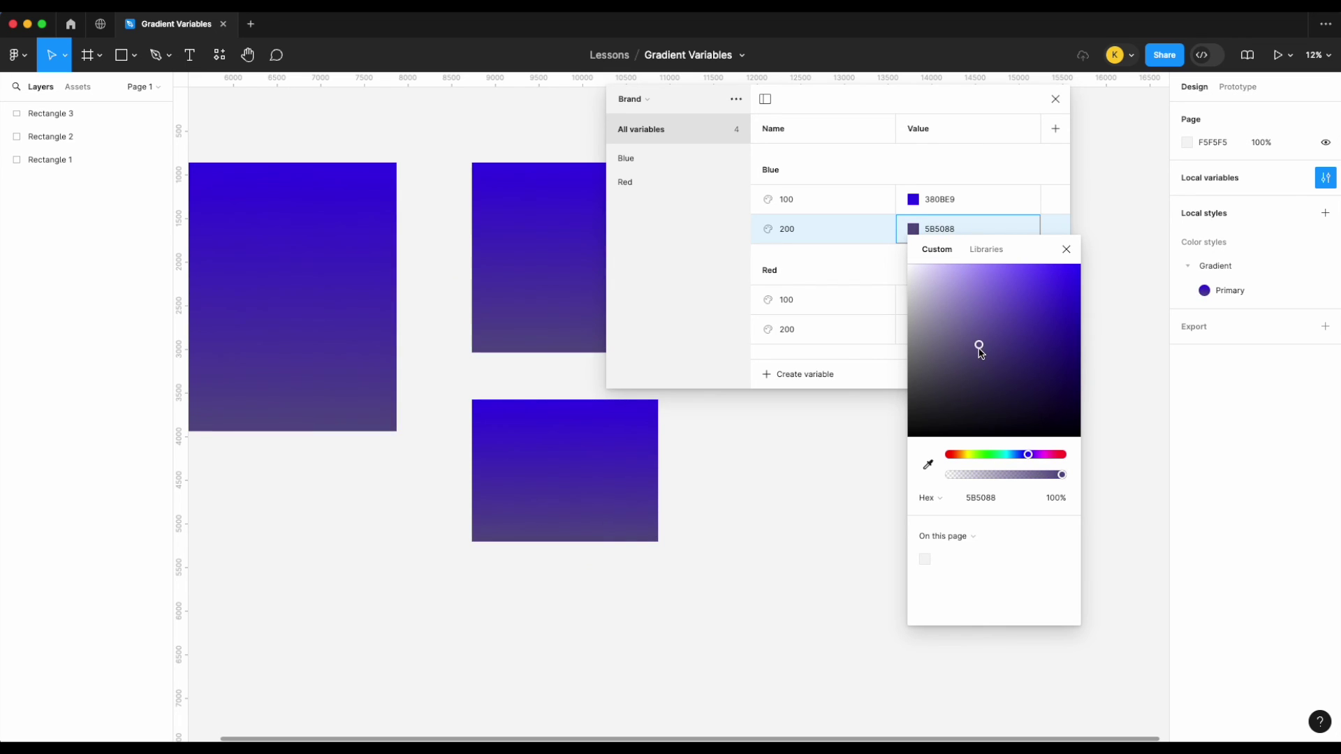
{"action": "left_click", "coordinate": [1066, 249]}
{"action": "left_click", "coordinate": [1055, 98]}
{"action": "scroll", "coordinate": [907, 207], "scroll_direction": "left", "scroll_amount": 8}
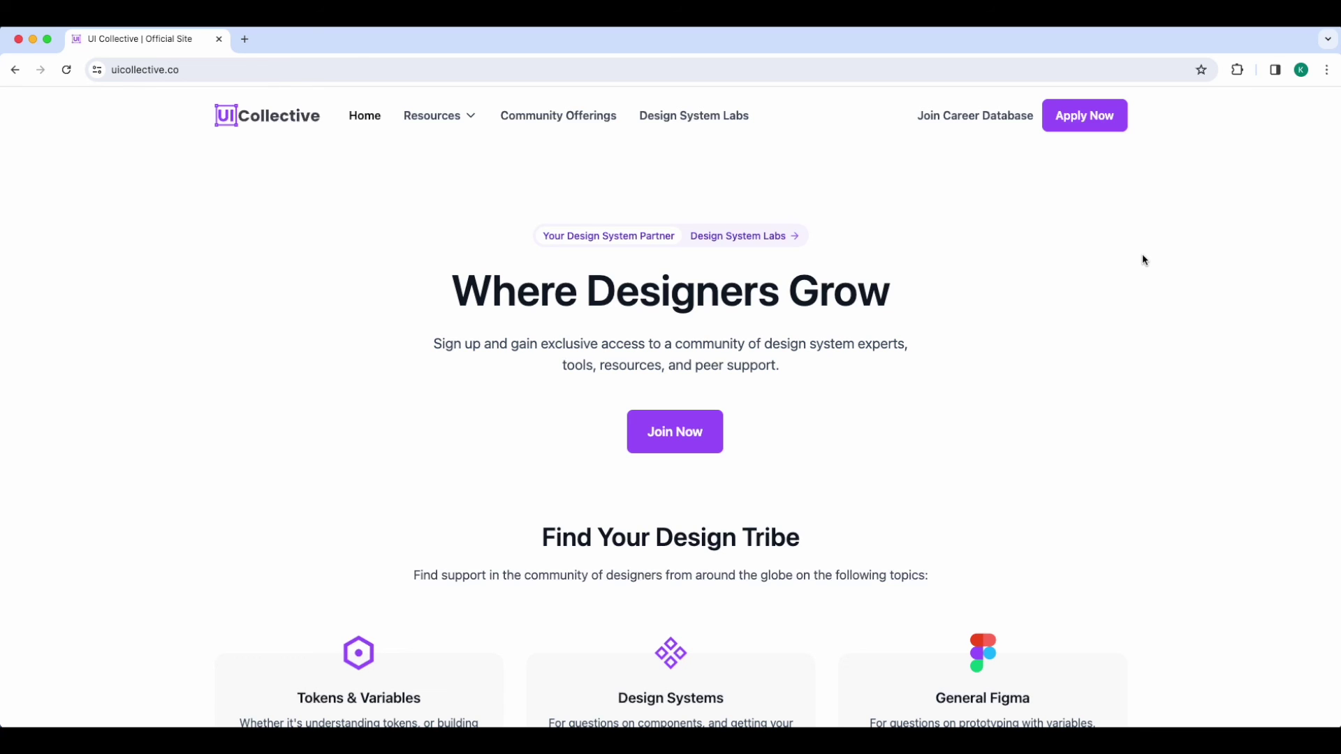
{"action": "scroll", "coordinate": [1142, 255], "scroll_direction": "down", "scroll_amount": 15}
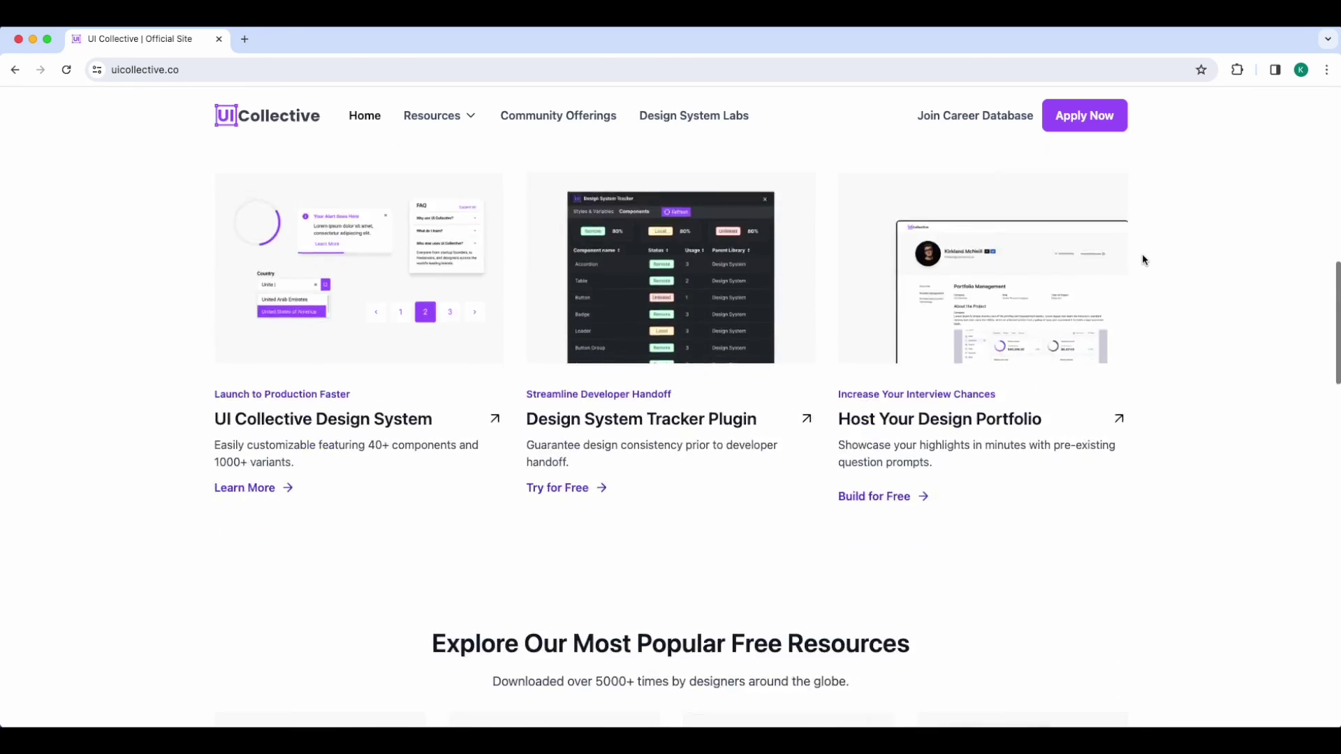
{"action": "scroll", "coordinate": [1194, 276], "scroll_direction": "down", "scroll_amount": 1}
{"action": "scroll", "coordinate": [1205, 289], "scroll_direction": "up", "scroll_amount": 1}
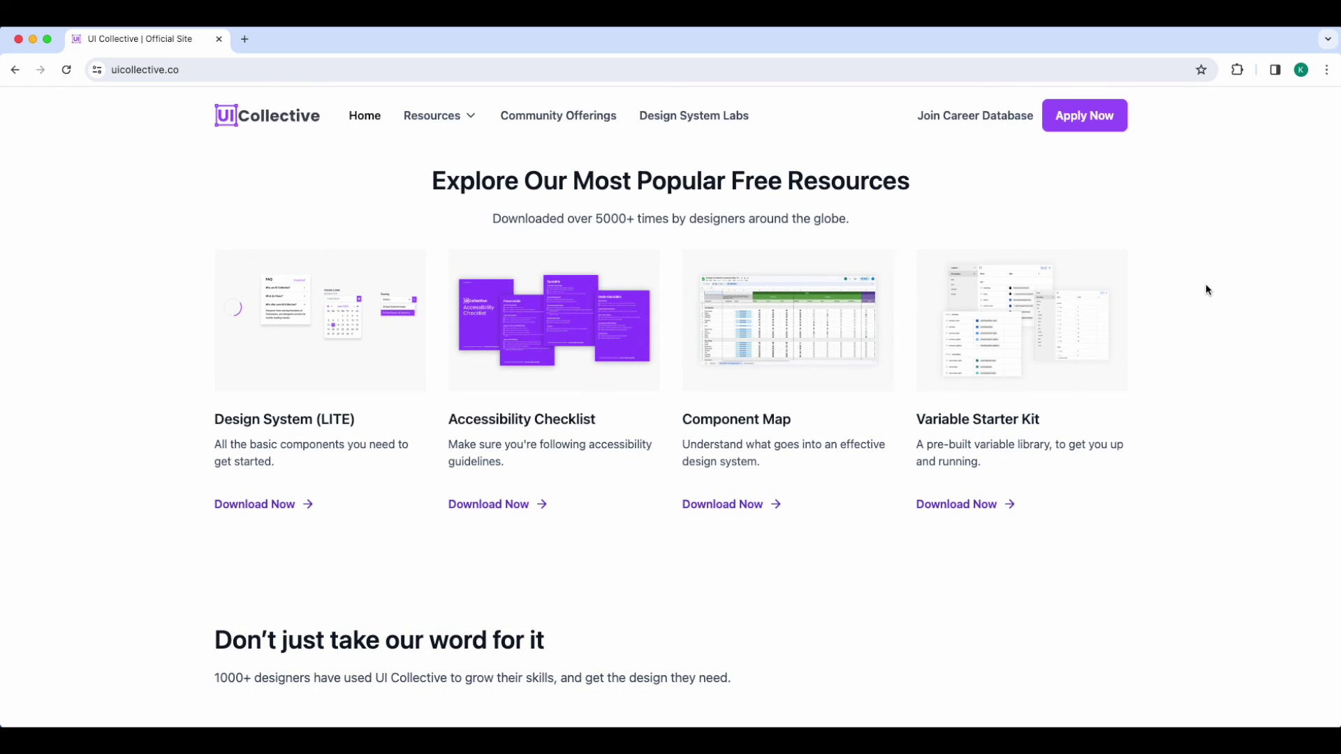
{"action": "scroll", "coordinate": [1205, 289], "scroll_direction": "up", "scroll_amount": 15}
{"action": "scroll", "coordinate": [1205, 289], "scroll_direction": "down", "scroll_amount": 1}
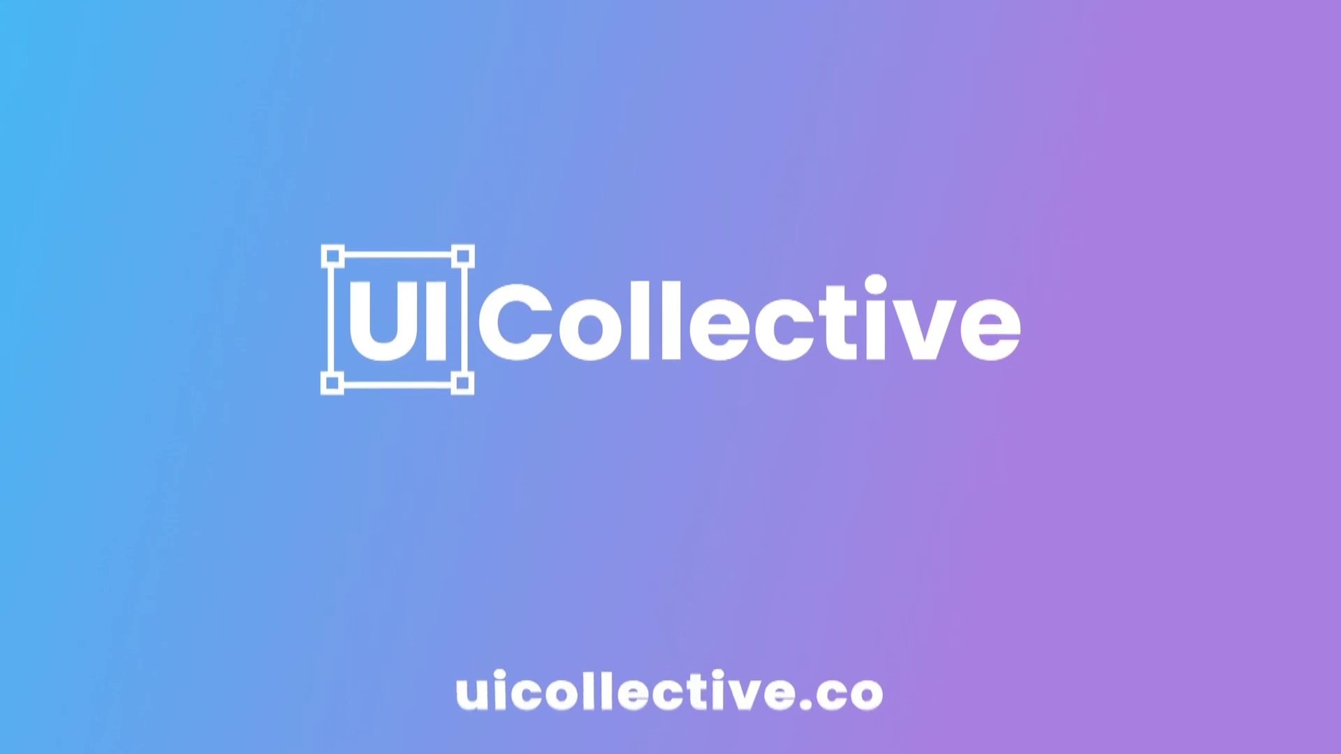